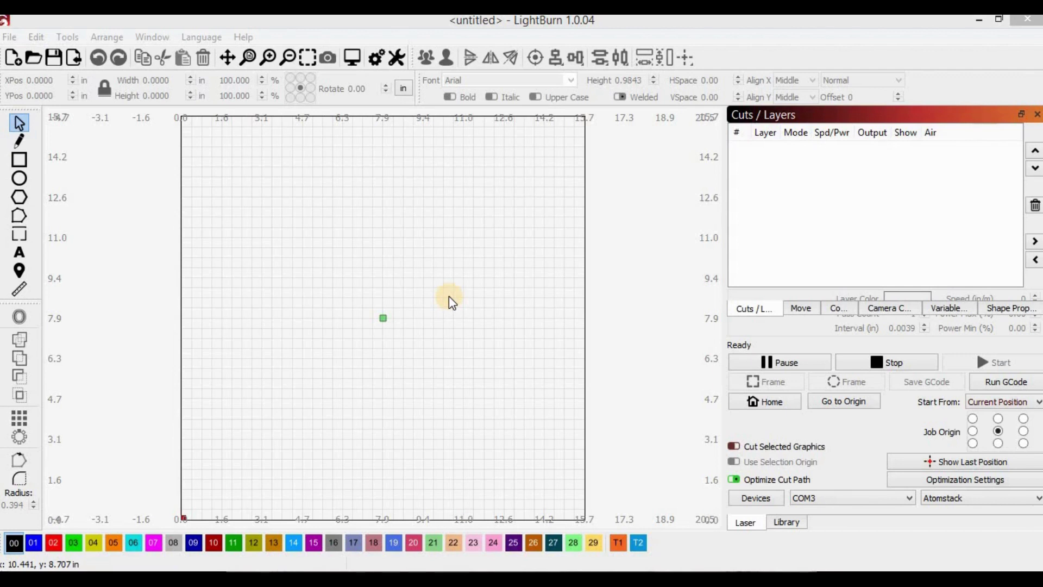
Draw a rectangle about 11.2 in wide and 9.9 in high on the bed and move it near the bed's center.
{"action": "left_click", "coordinate": [19, 160]}
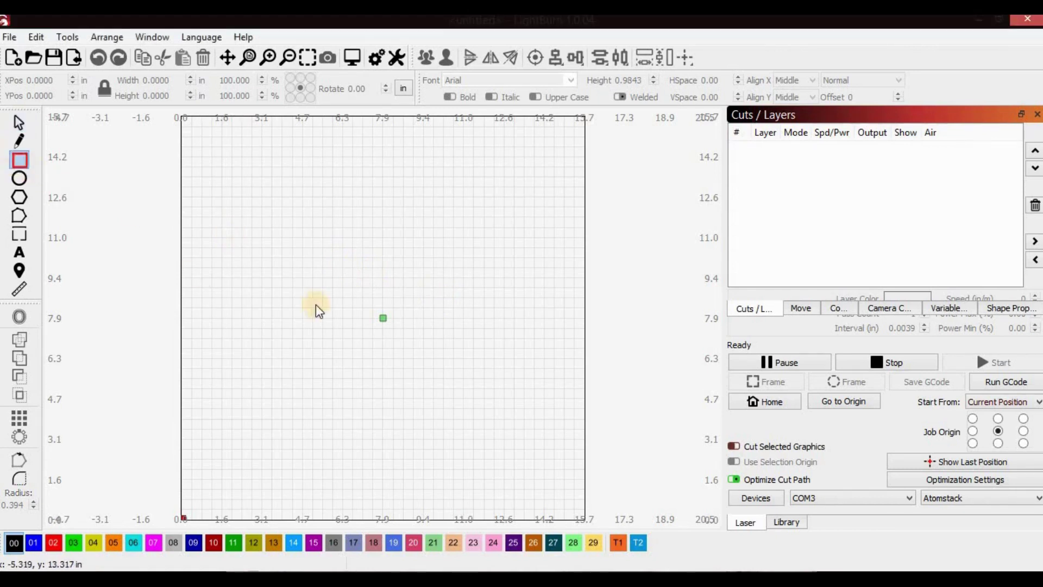
{"action": "mouse_move", "coordinate": [257, 210]}
{"action": "left_mouse_down"}
{"action": "mouse_move", "coordinate": [463, 380]}
{"action": "mouse_move", "coordinate": [497, 427]}
{"action": "mouse_move", "coordinate": [545, 463]}
{"action": "left_mouse_up"}
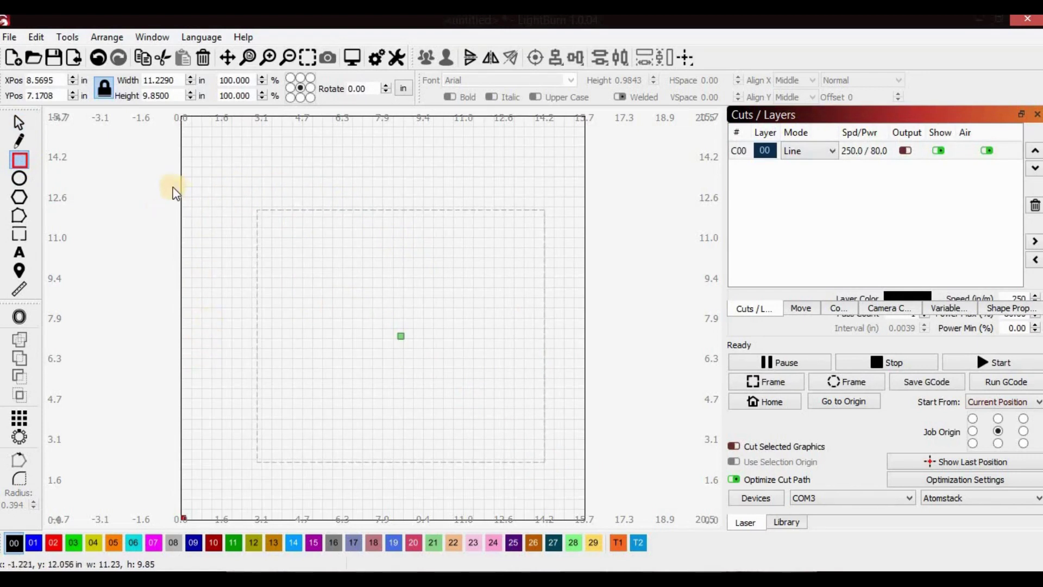
{"action": "left_click", "coordinate": [19, 122]}
{"action": "left_click", "coordinate": [403, 333]}
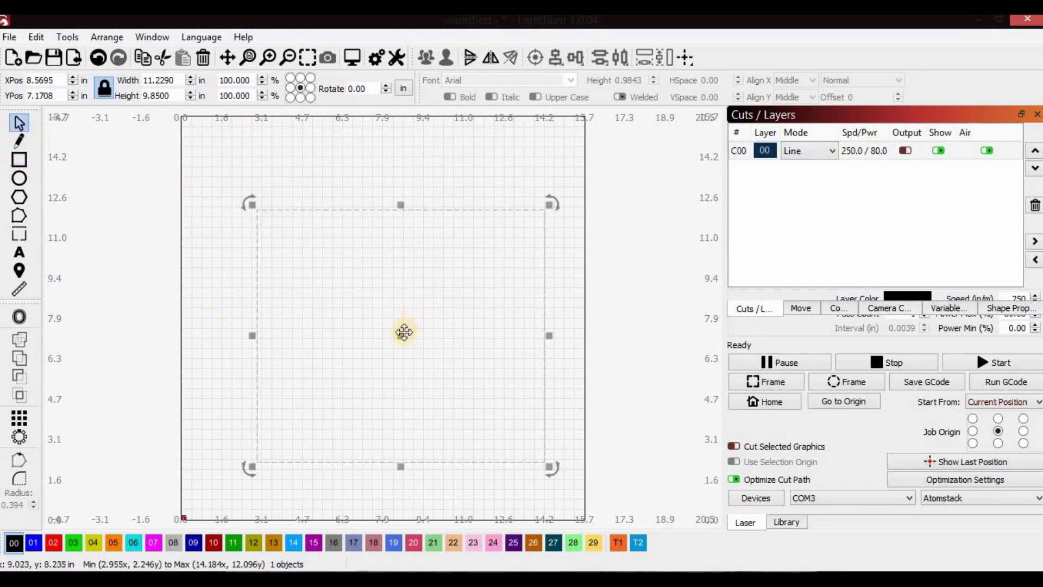
{"action": "left_click_drag", "start_coordinate": [396, 337], "coordinate": [386, 310]}
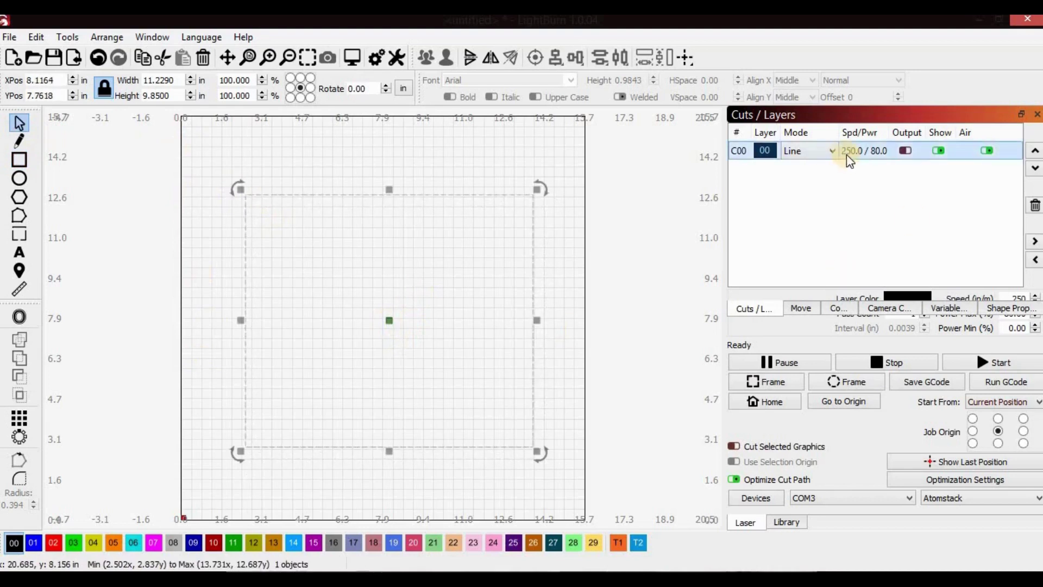
Enable output for the rectangle's layer 00.
{"action": "left_click", "coordinate": [906, 151]}
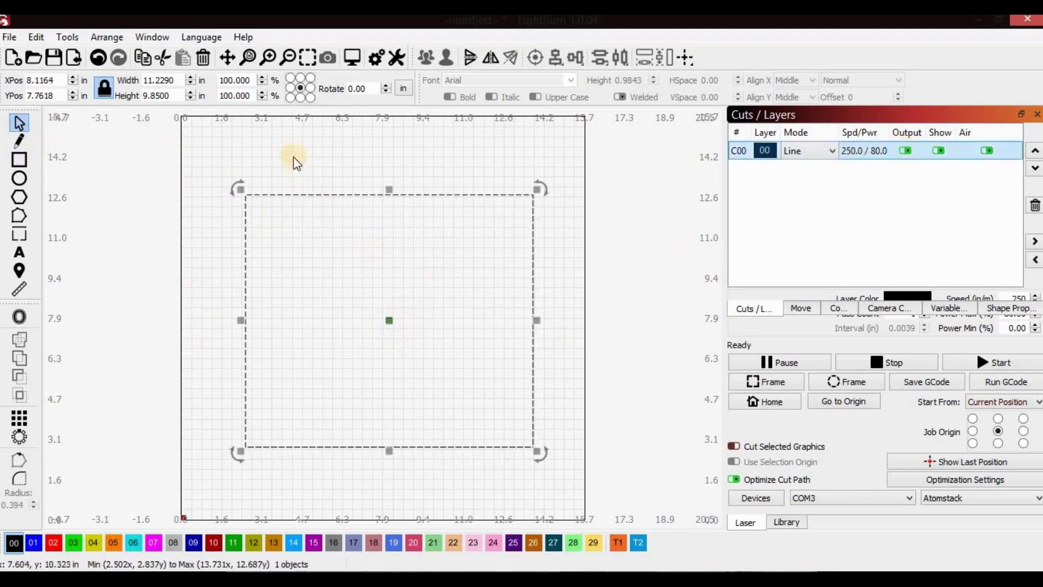
{"action": "left_click", "coordinate": [302, 186]}
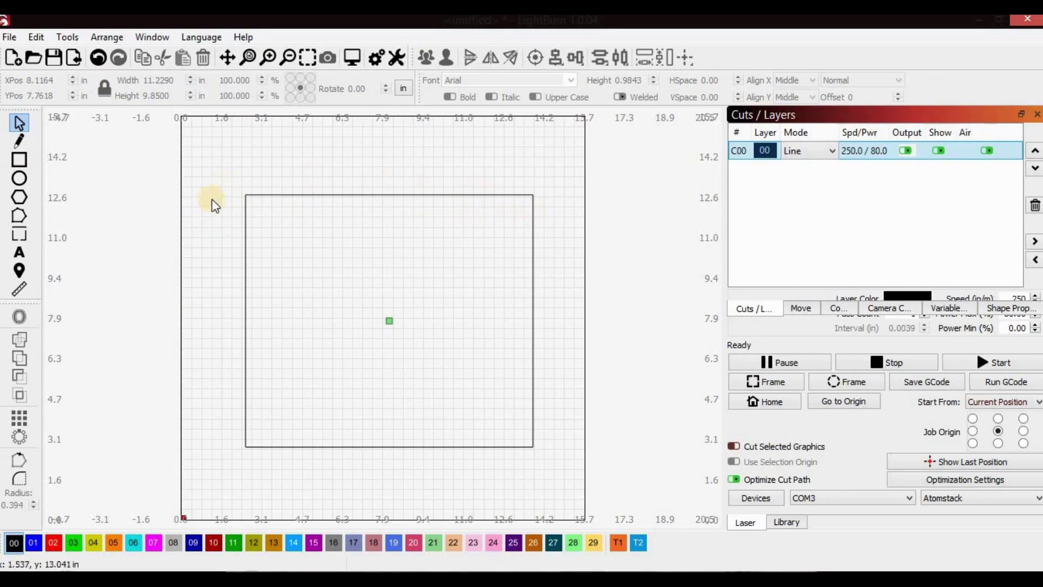
Unlock the rectangle's aspect ratio and size it to 11 in wide and 11 in high.
{"action": "left_click", "coordinate": [247, 249]}
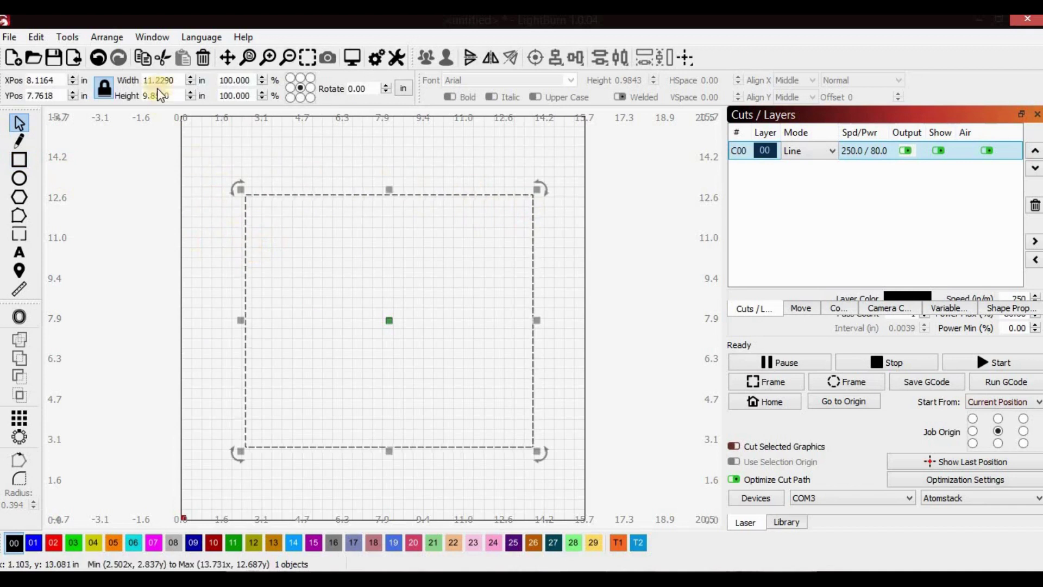
{"action": "left_click_drag", "start_coordinate": [180, 84], "coordinate": [127, 80]}
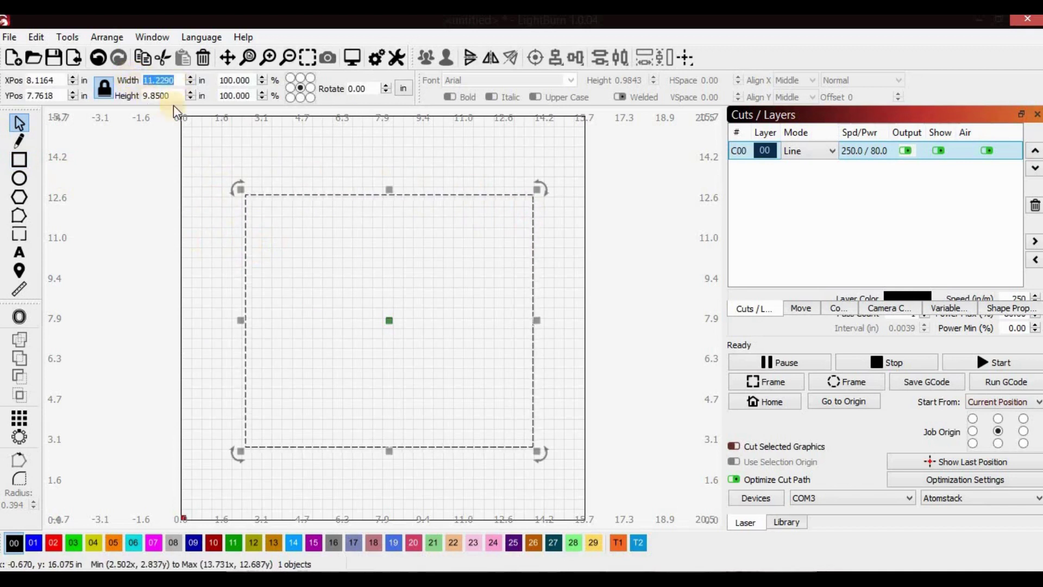
{"action": "type", "text": "111"}
{"action": "key", "text": "BackSpace"}
{"action": "key", "text": "Tab"}
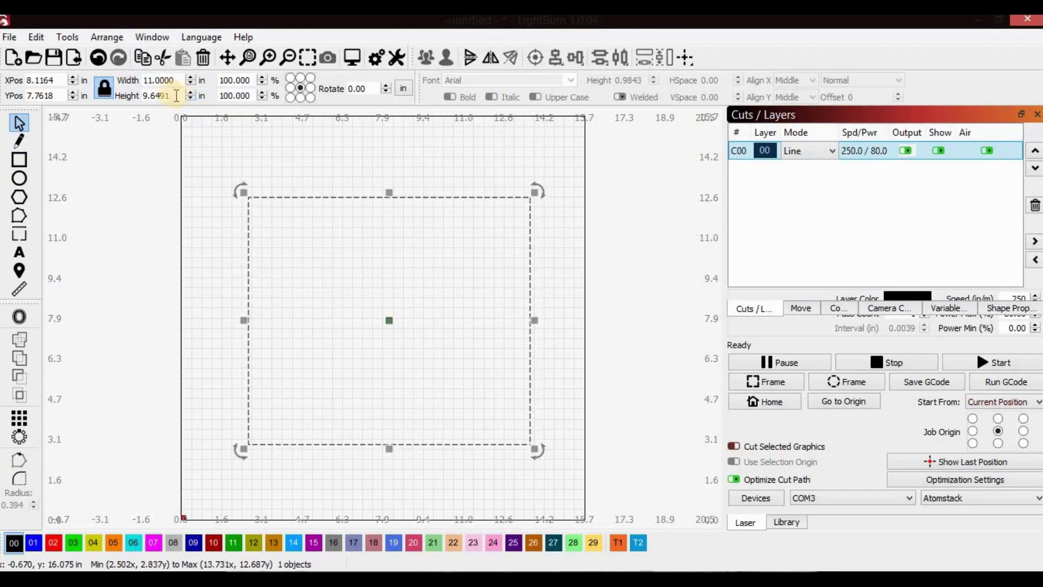
{"action": "type", "text": "11"}
{"action": "key", "text": "Return"}
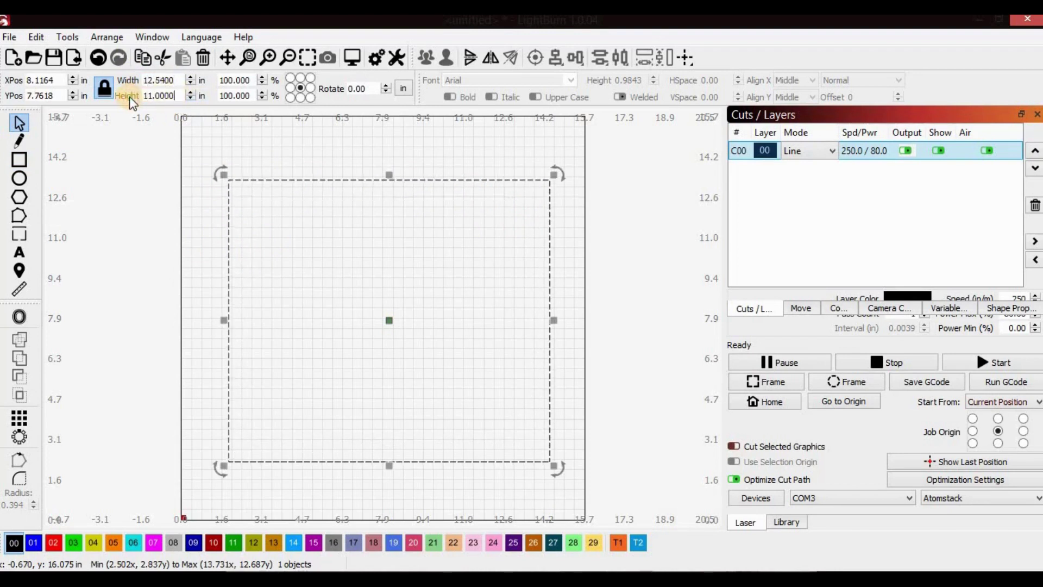
{"action": "left_click", "coordinate": [104, 86]}
{"action": "double_click", "coordinate": [140, 80]}
{"action": "type", "text": "11"}
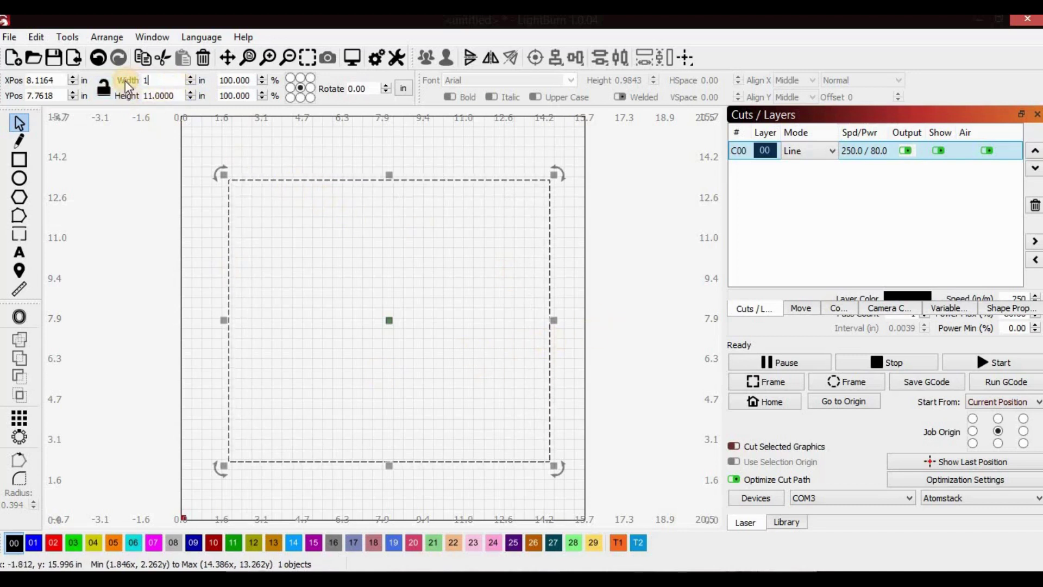
{"action": "key", "text": "Return"}
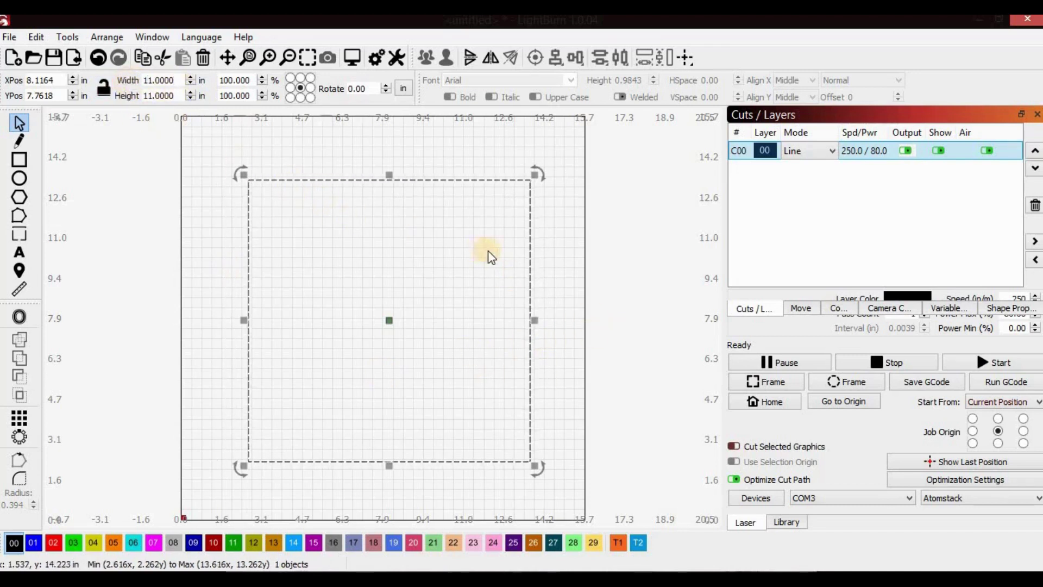
Draw a second rectangle about 6.7 in wide and 6.5 in high inside the 11 in square.
{"action": "left_click", "coordinate": [577, 267]}
{"action": "left_click", "coordinate": [19, 159]}
{"action": "left_click", "coordinate": [376, 312]}
{"action": "left_click_drag", "start_coordinate": [376, 314], "coordinate": [480, 415]}
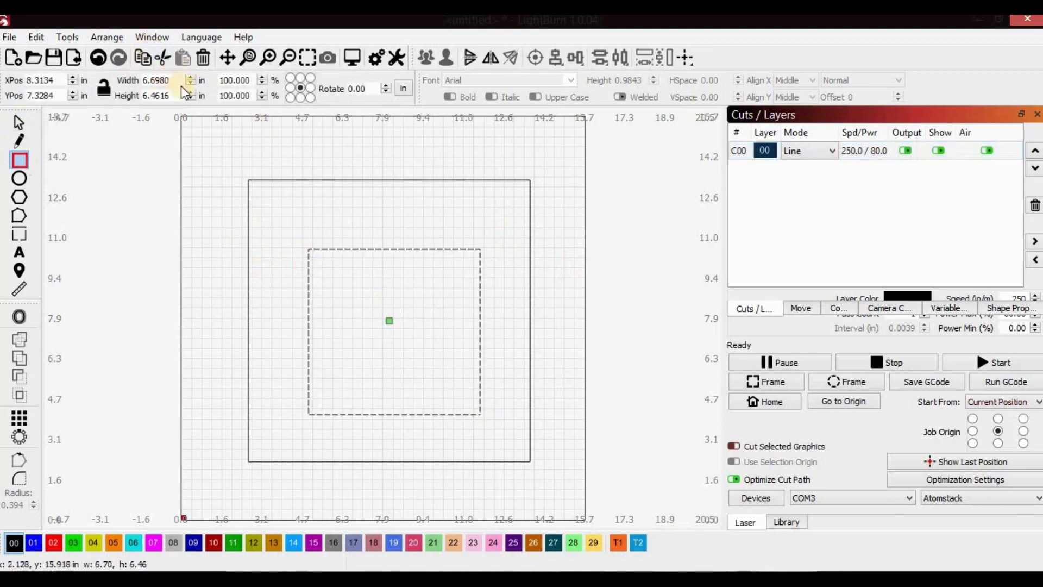
Set the second rectangle's width and height to 11.2 in.
{"action": "left_click_drag", "start_coordinate": [176, 81], "coordinate": [121, 86]}
{"action": "type", "text": "11.2"}
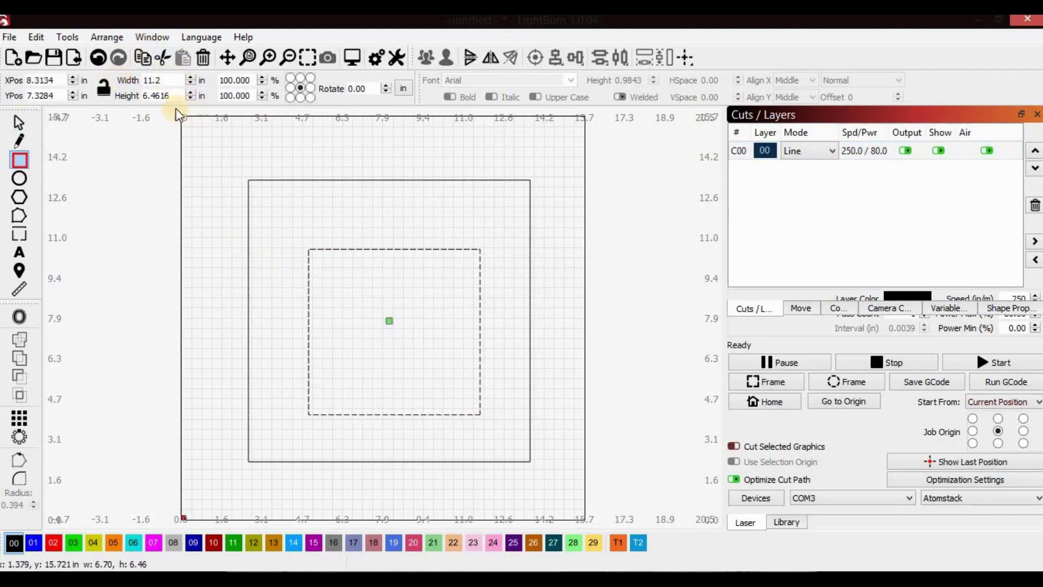
{"action": "left_click_drag", "start_coordinate": [172, 96], "coordinate": [127, 98]}
{"action": "type", "text": "11.2"}
{"action": "key", "text": "Return"}
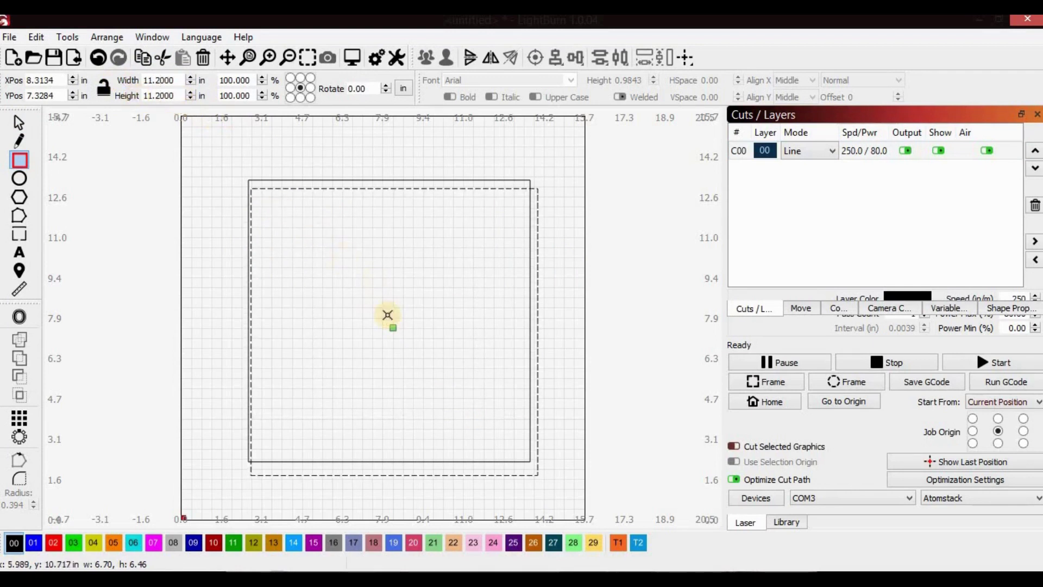
{"action": "left_click_drag", "start_coordinate": [538, 448], "coordinate": [531, 436]}
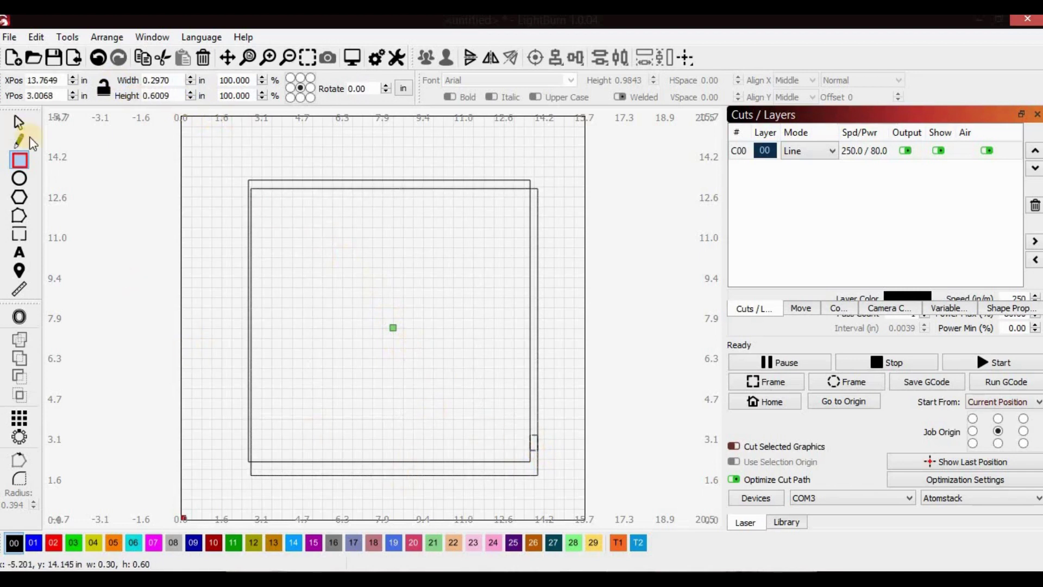
{"action": "left_click", "coordinate": [17, 120]}
{"action": "key", "text": "ctrl+z"}
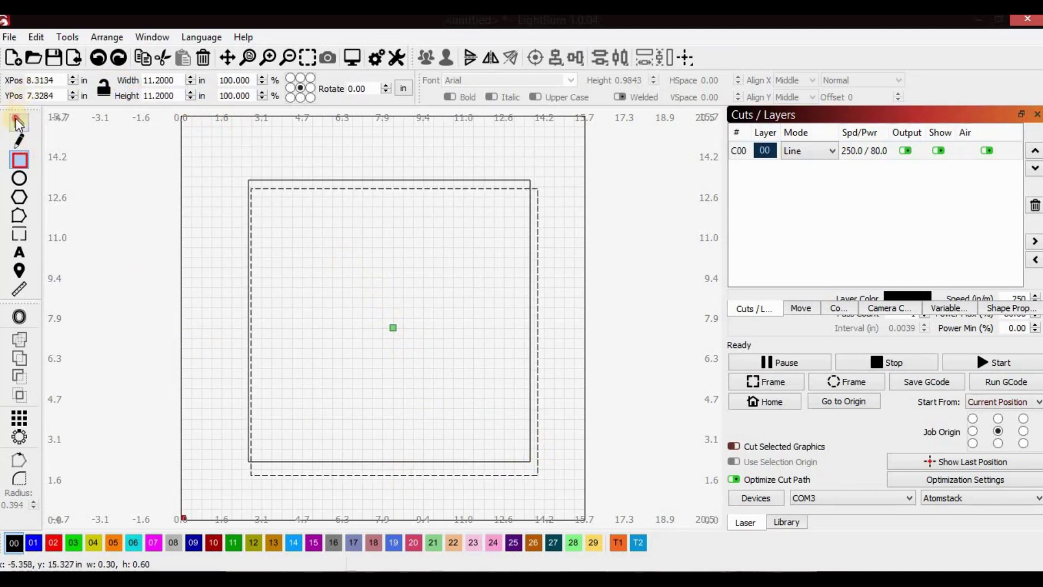
Center the second square on the 11 in square and set its width and height to 10.5 in.
{"action": "left_click_drag", "start_coordinate": [391, 333], "coordinate": [394, 324]}
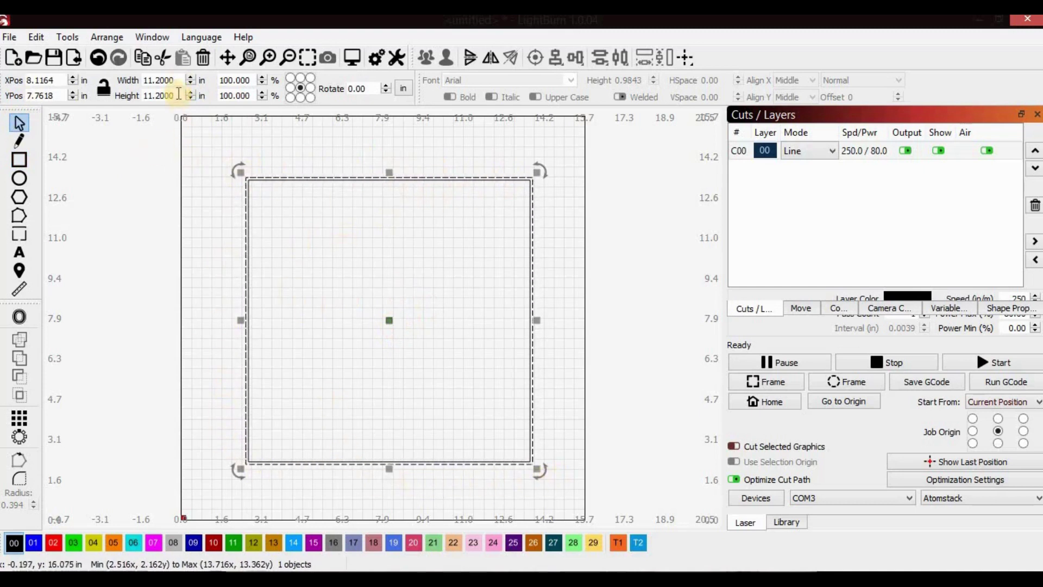
{"action": "left_click_drag", "start_coordinate": [184, 80], "coordinate": [127, 85]}
{"action": "type", "text": "10"}
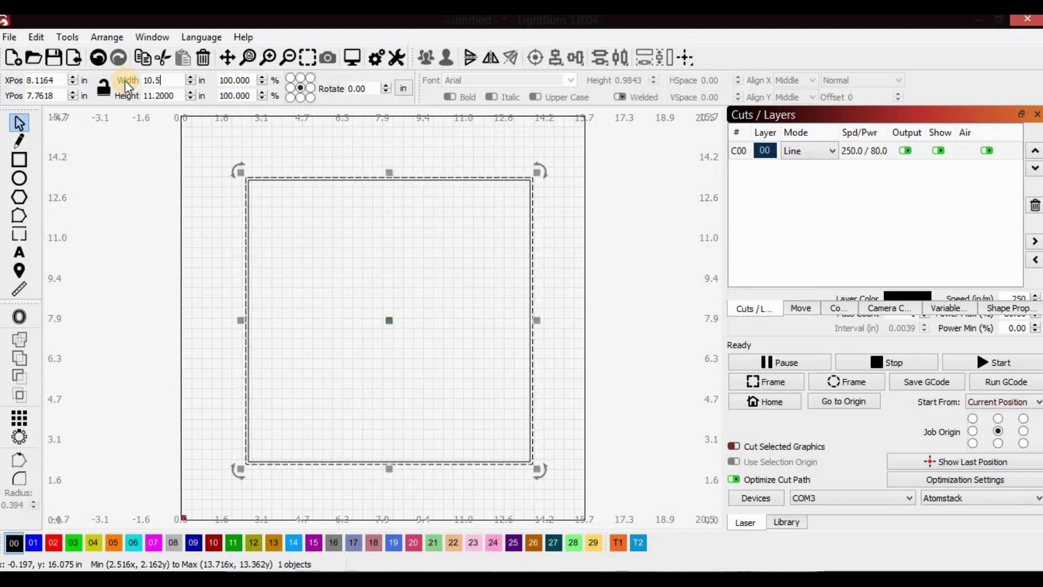
{"action": "type", "text": ".5"}
{"action": "key", "text": "Tab"}
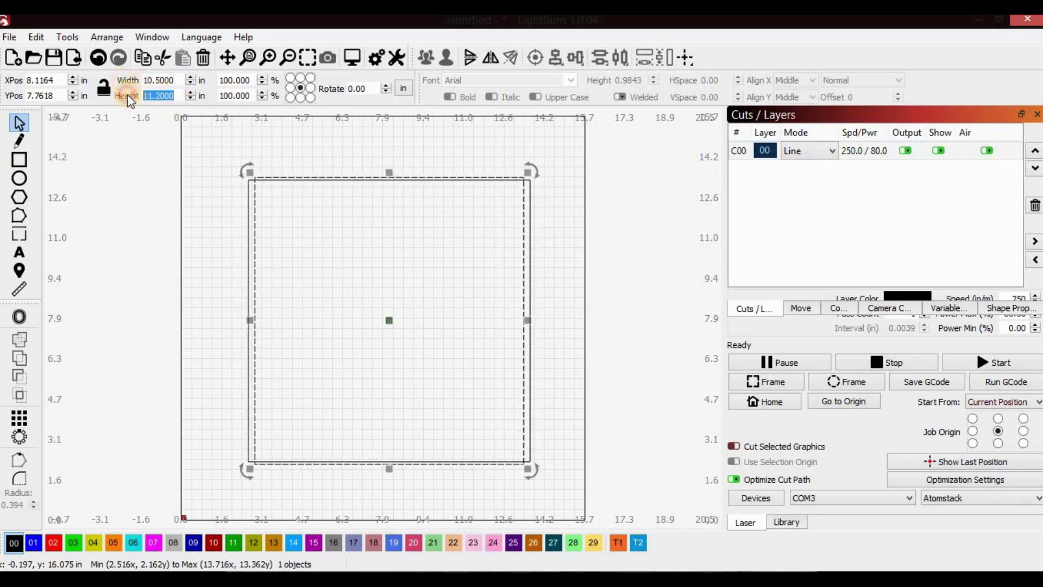
{"action": "type", "text": "10.5"}
{"action": "key", "text": "Return"}
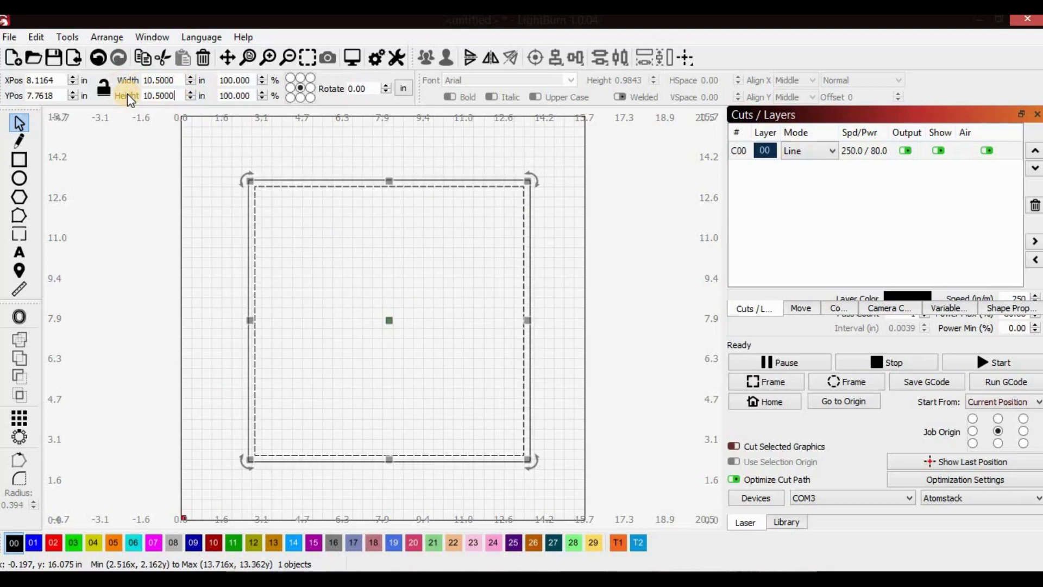
{"action": "left_click", "coordinate": [217, 200]}
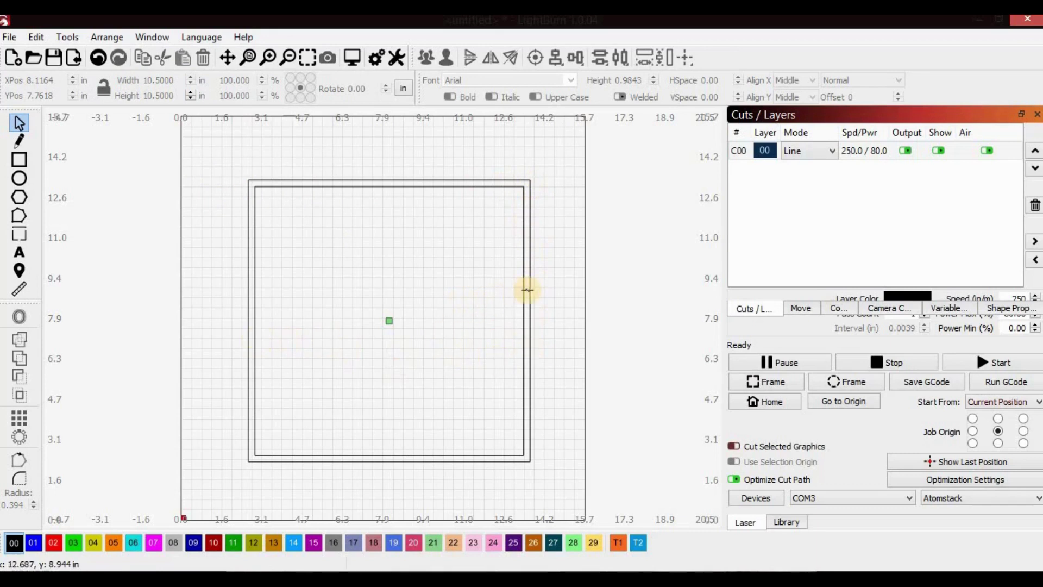
Move the 11 in square mostly off the bed's left side and center a copy of the 10.5 in square inside it.
{"action": "left_click", "coordinate": [528, 291]}
{"action": "left_click_drag", "start_coordinate": [389, 324], "coordinate": [112, 324]}
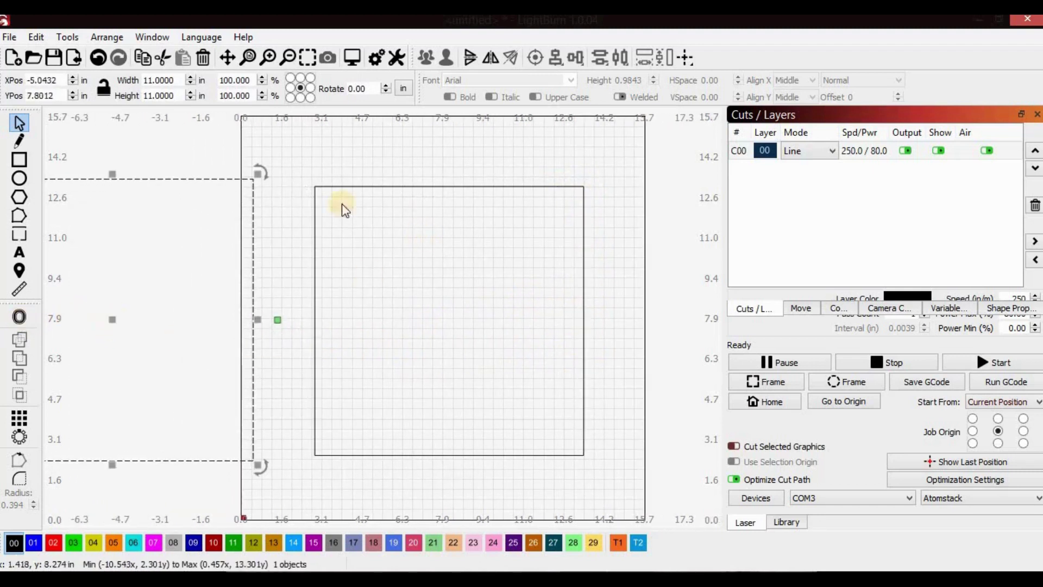
{"action": "left_click", "coordinate": [388, 187]}
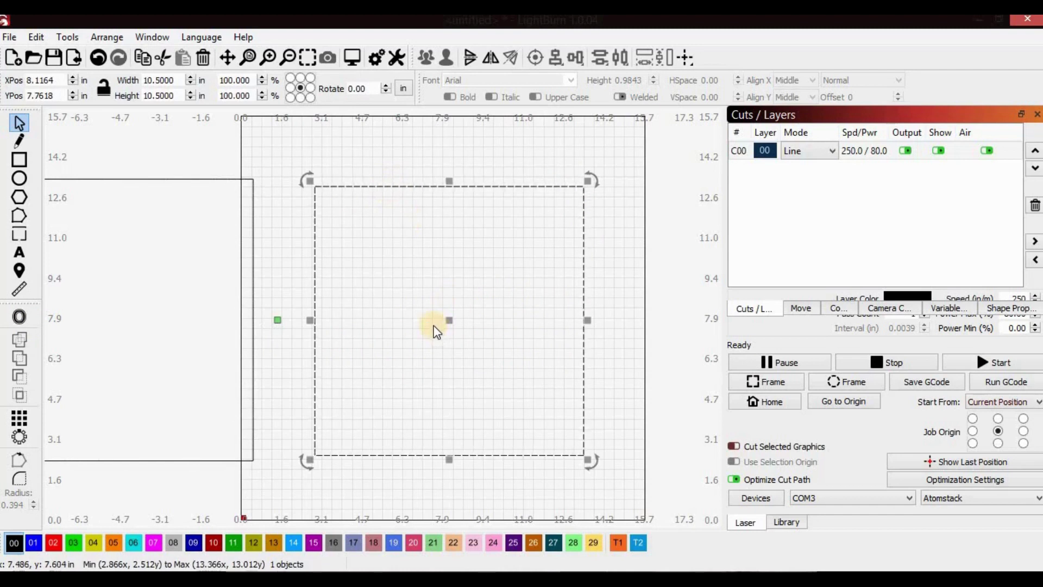
{"action": "left_click_drag", "start_coordinate": [443, 333], "coordinate": [112, 320]}
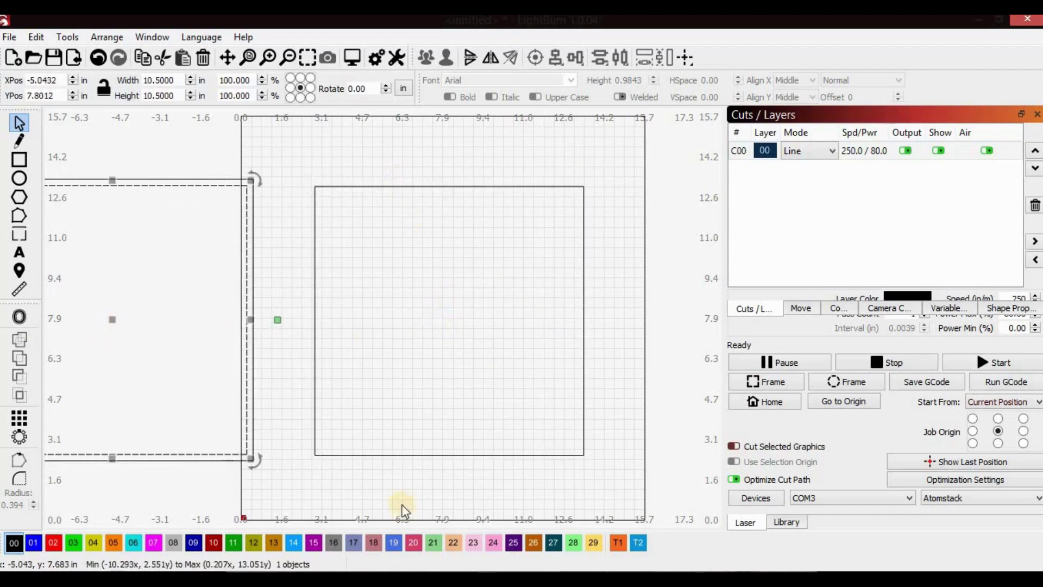
{"action": "left_click", "coordinate": [663, 350]}
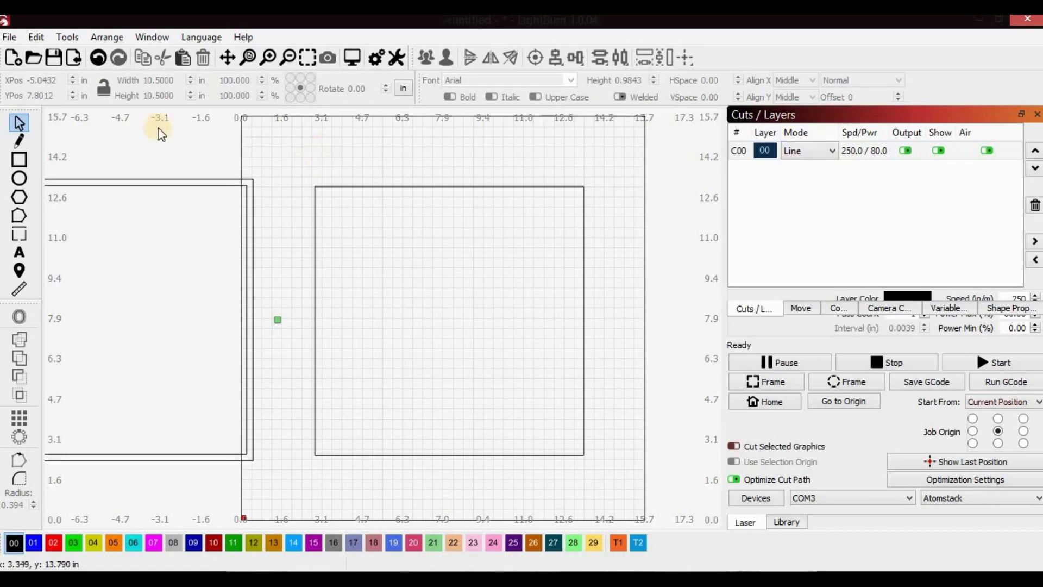
Import Mountain 1 from the SVG folder of Mountains Silhouette SVG in Laser Files and place it near the top inside the square on the bed.
{"action": "left_click", "coordinate": [76, 58]}
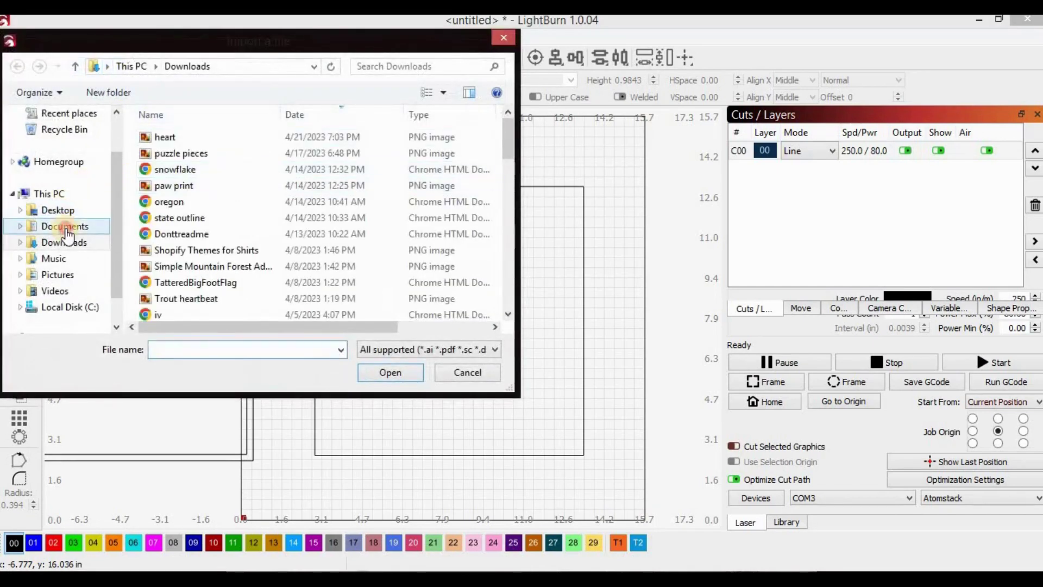
{"action": "left_click", "coordinate": [64, 226]}
{"action": "scroll", "coordinate": [169, 326], "scroll_direction": "down", "scroll_amount": 2}
{"action": "double_click", "coordinate": [160, 319]}
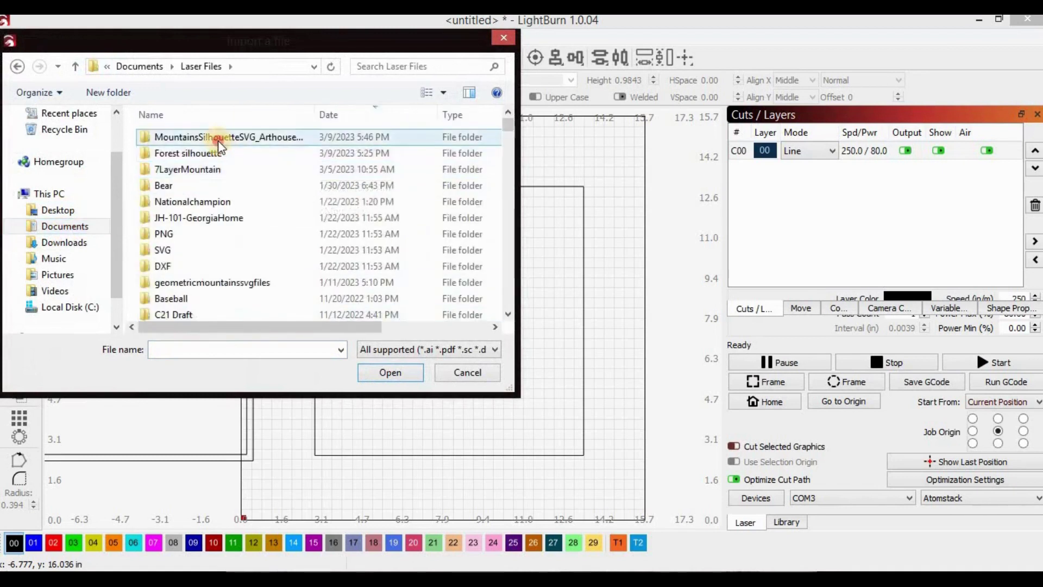
{"action": "double_click", "coordinate": [218, 141]}
{"action": "double_click", "coordinate": [218, 140]}
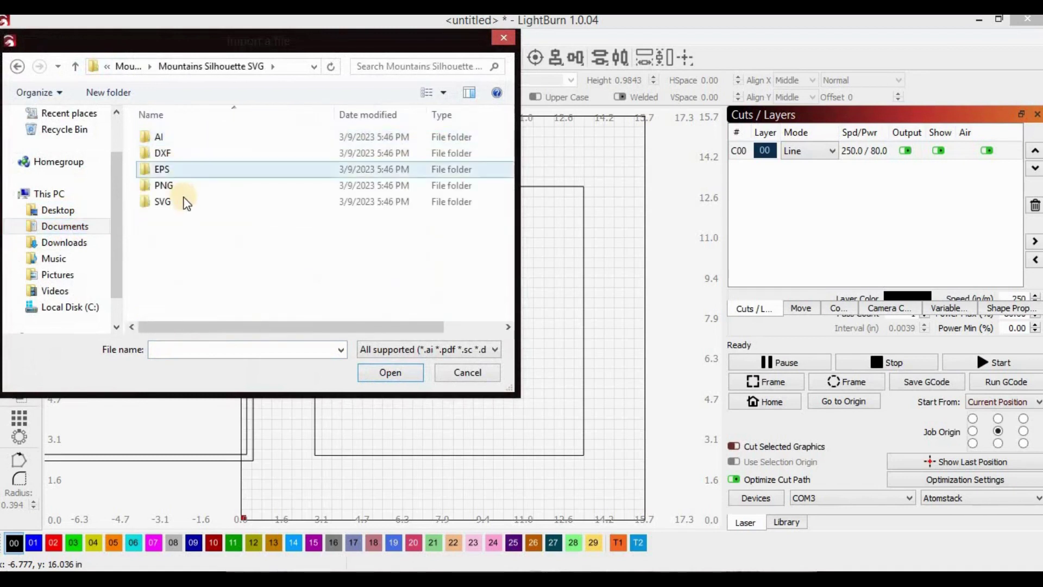
{"action": "left_click", "coordinate": [185, 201]}
{"action": "double_click", "coordinate": [185, 201]}
{"action": "left_click", "coordinate": [193, 142]}
{"action": "double_click", "coordinate": [193, 142]}
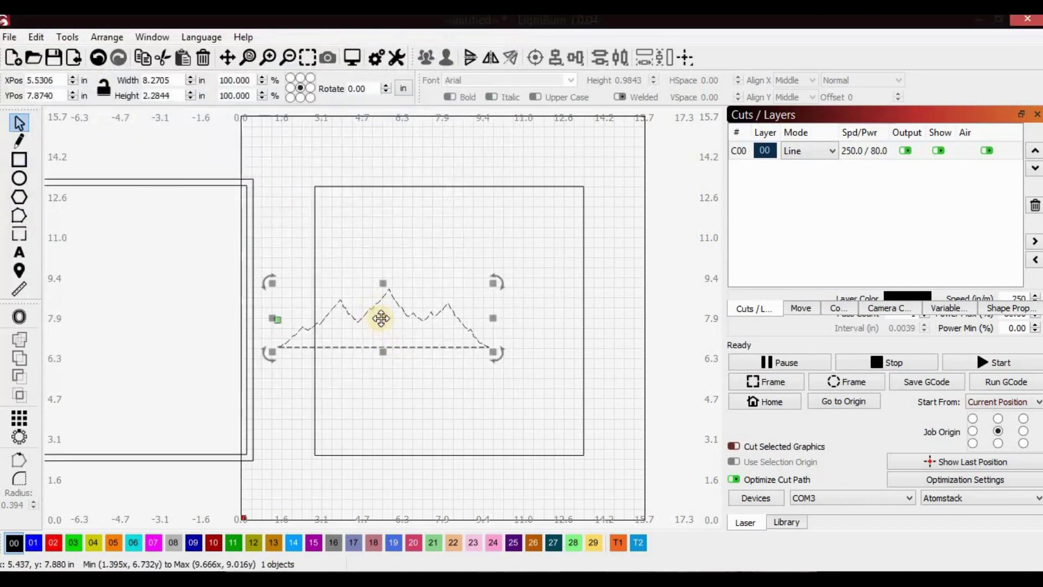
{"action": "left_click_drag", "start_coordinate": [388, 322], "coordinate": [454, 226]}
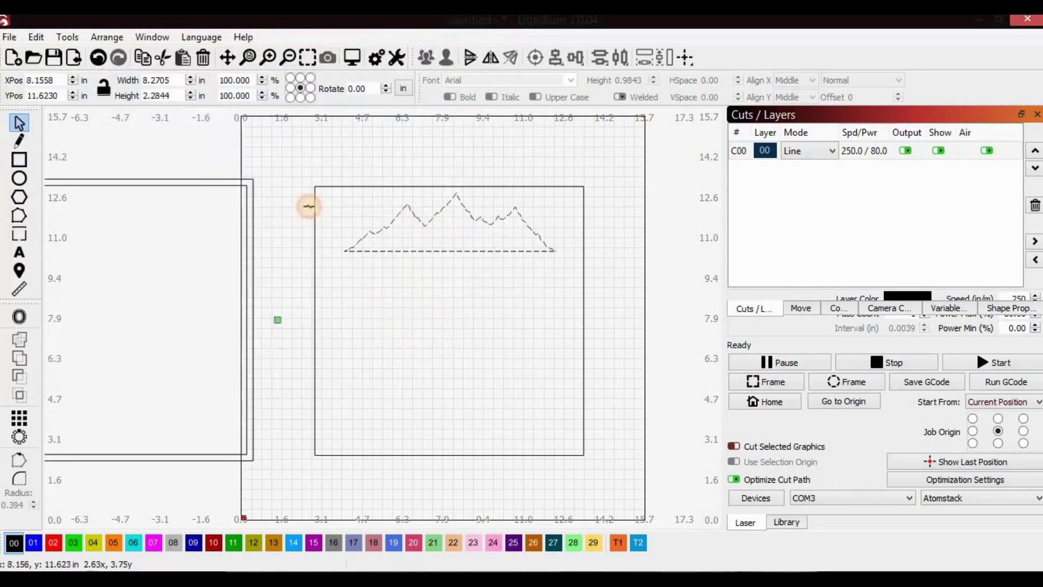
Import the Mountain 2 and Mountain 3 files from the same SVG folder.
{"action": "left_click", "coordinate": [74, 58]}
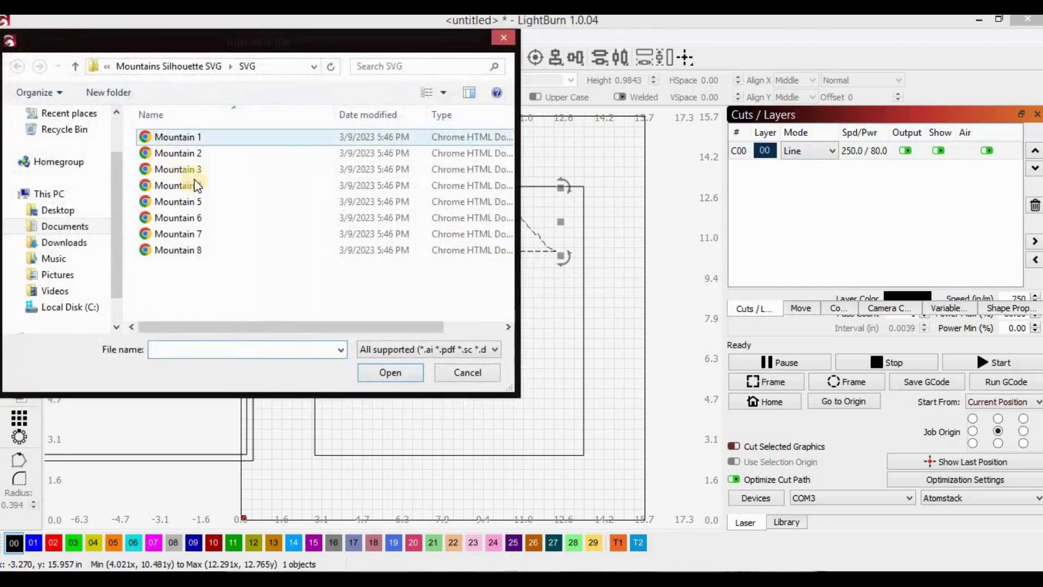
{"action": "double_click", "coordinate": [188, 152]}
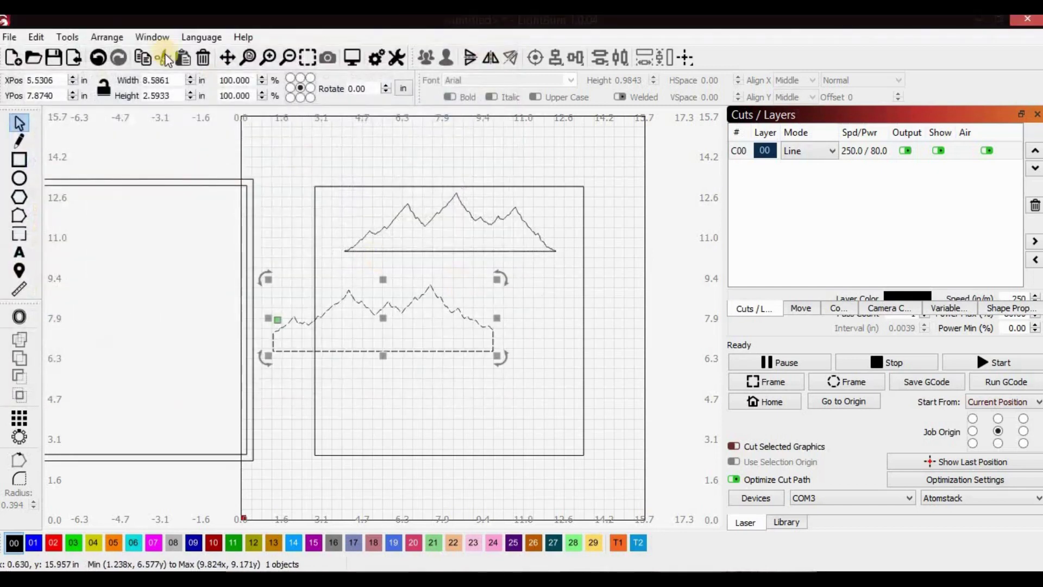
{"action": "left_click", "coordinate": [75, 60]}
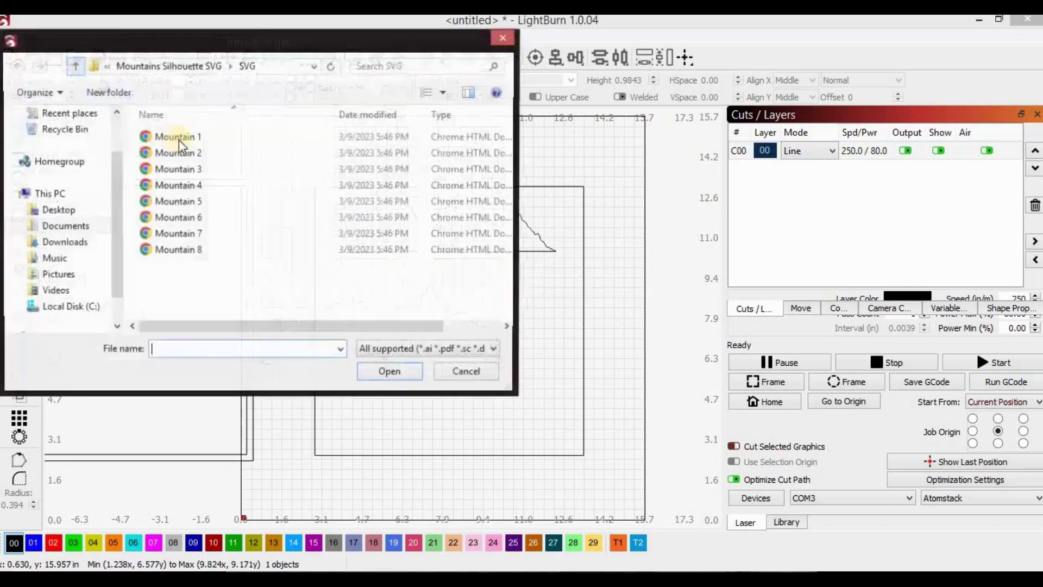
{"action": "left_click", "coordinate": [208, 173]}
{"action": "double_click", "coordinate": [209, 173]}
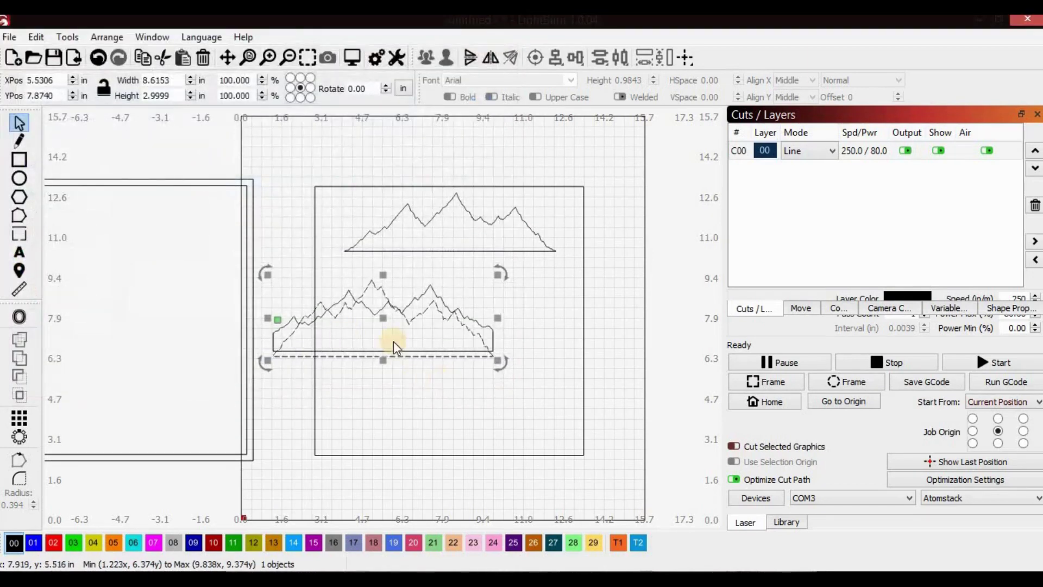
Move Mountain 3 to the lower part of the bed's square, then import Mountain 4 and place it across the square's right edge.
{"action": "left_click_drag", "start_coordinate": [393, 334], "coordinate": [428, 396]}
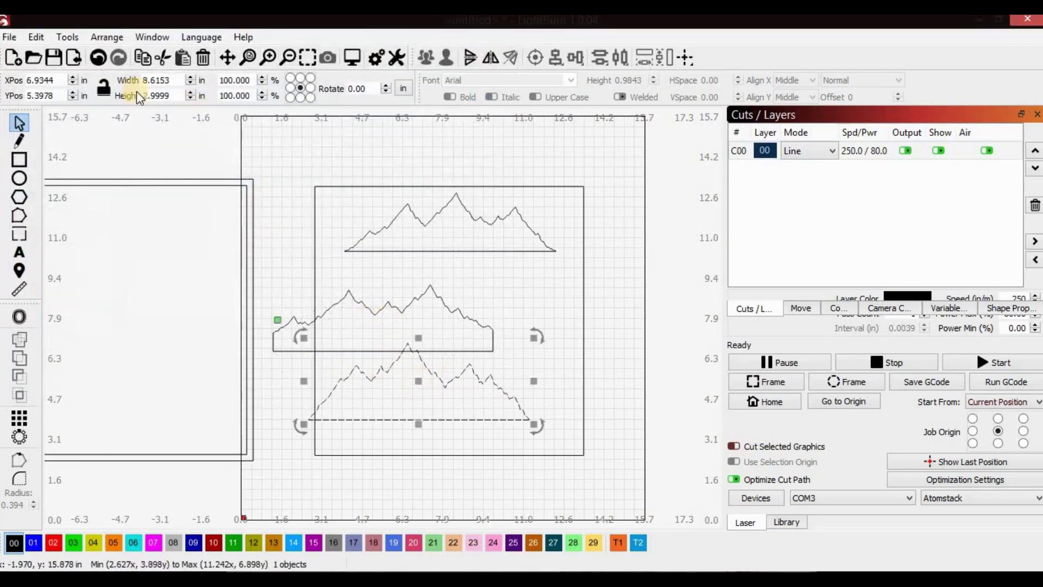
{"action": "left_click", "coordinate": [74, 58]}
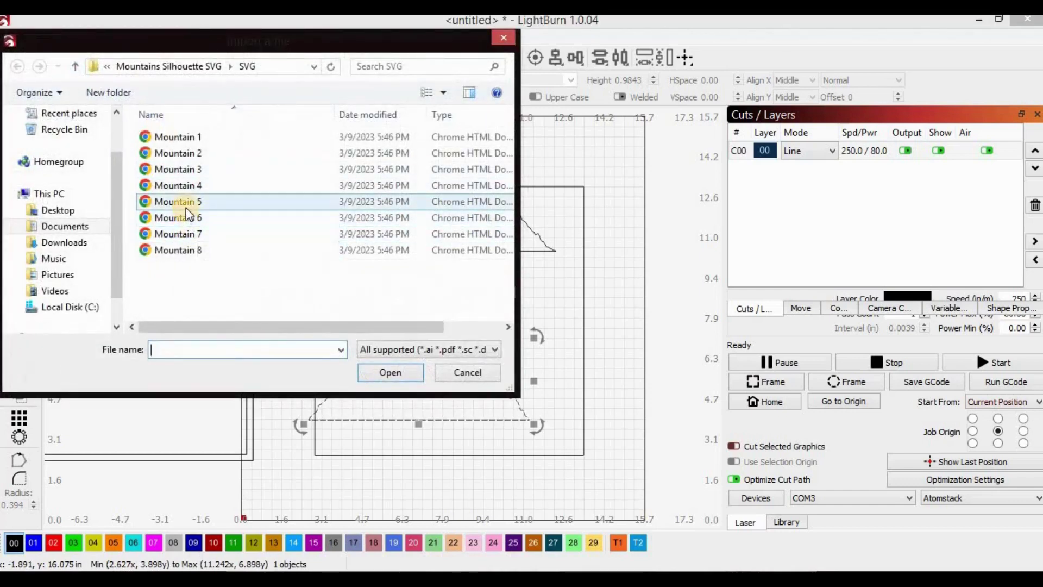
{"action": "double_click", "coordinate": [188, 188]}
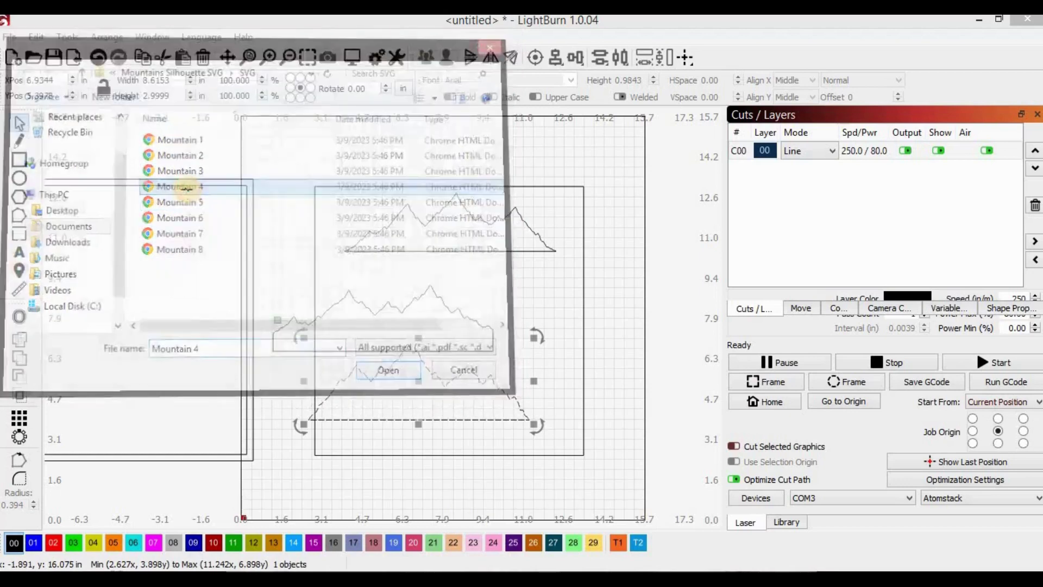
{"action": "left_click_drag", "start_coordinate": [380, 314], "coordinate": [546, 276]}
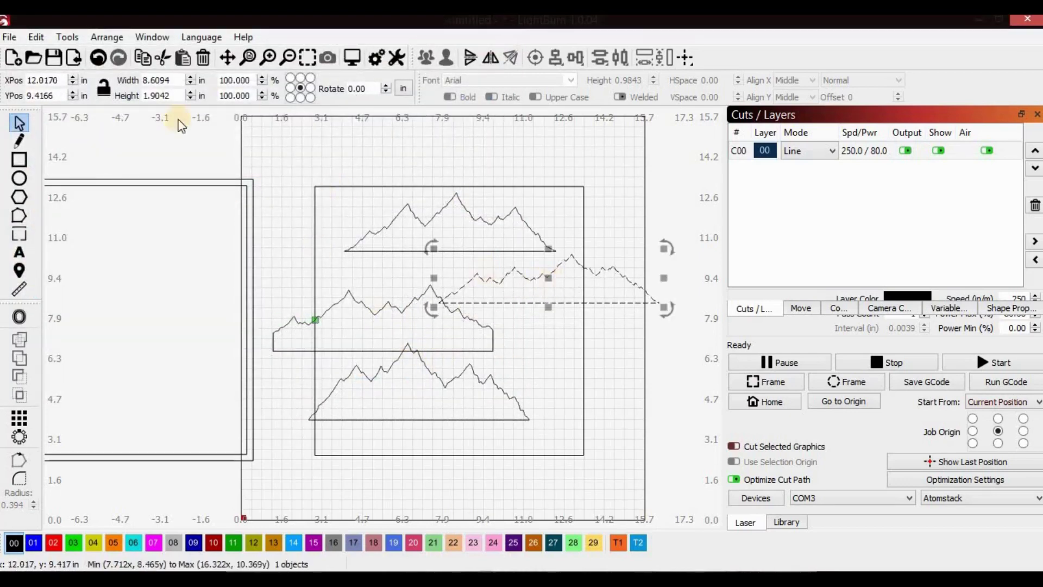
Import Mountain 5 and place it below Mountain 4, across the bed's right edge.
{"action": "left_click", "coordinate": [74, 57]}
{"action": "double_click", "coordinate": [188, 203]}
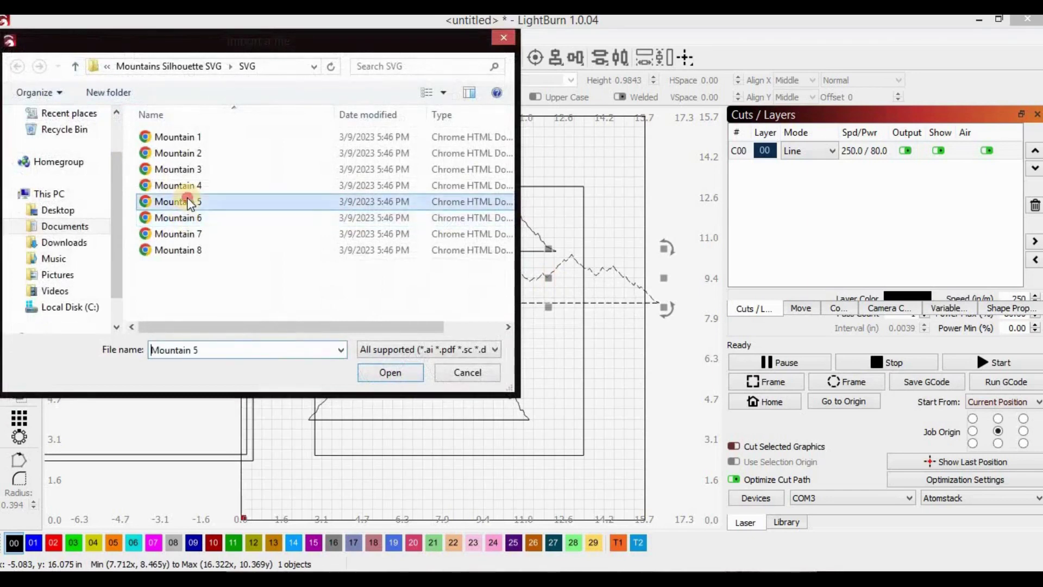
{"action": "left_click_drag", "start_coordinate": [381, 314], "coordinate": [598, 338]}
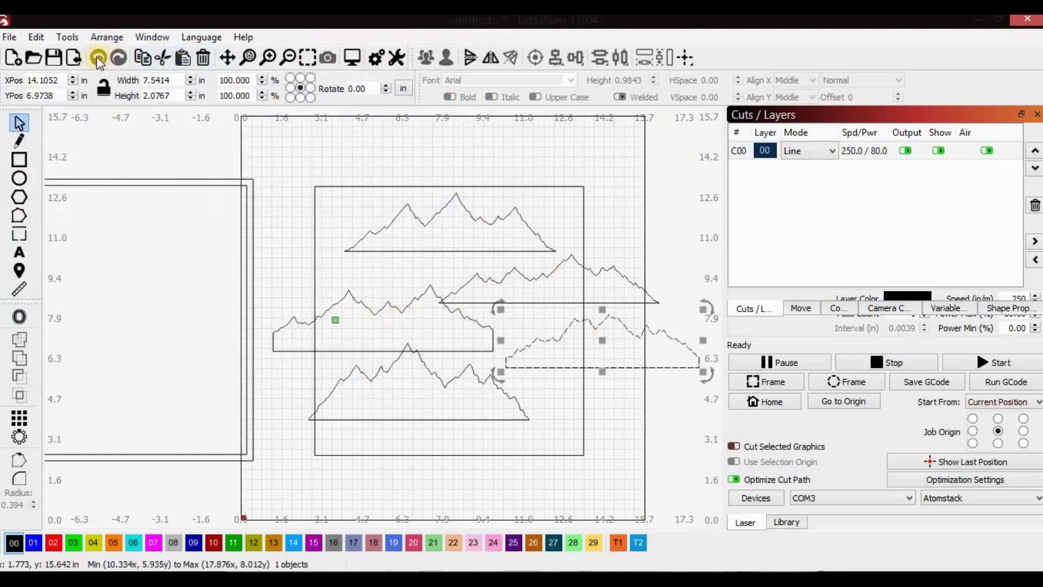
Import the Mountain 6, Mountain 7 and Mountain 8 files together.
{"action": "left_click", "coordinate": [75, 57]}
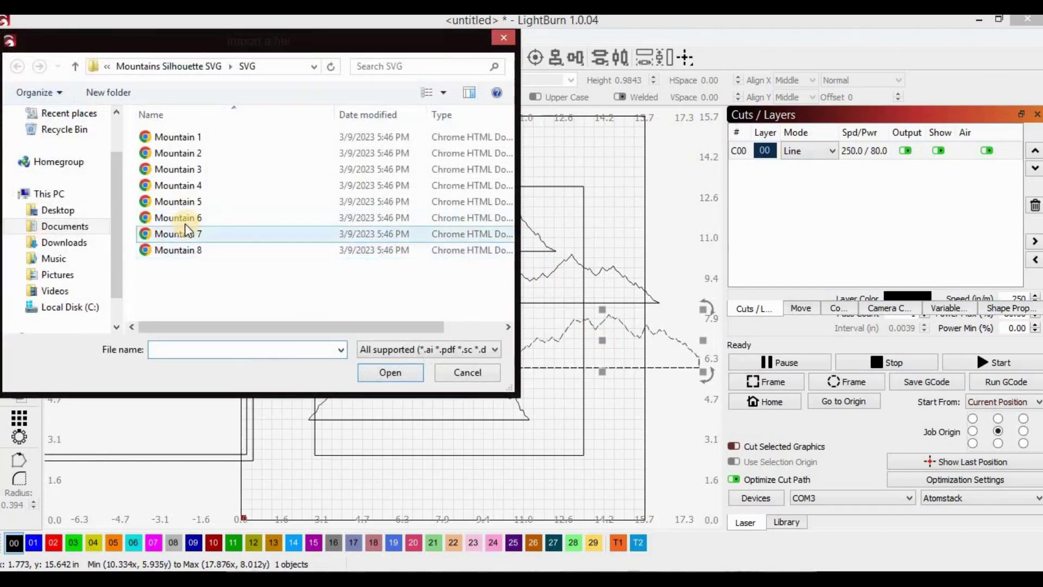
{"action": "left_click", "coordinate": [168, 219]}
{"action": "left_click", "coordinate": [165, 250], "text": "shift"}
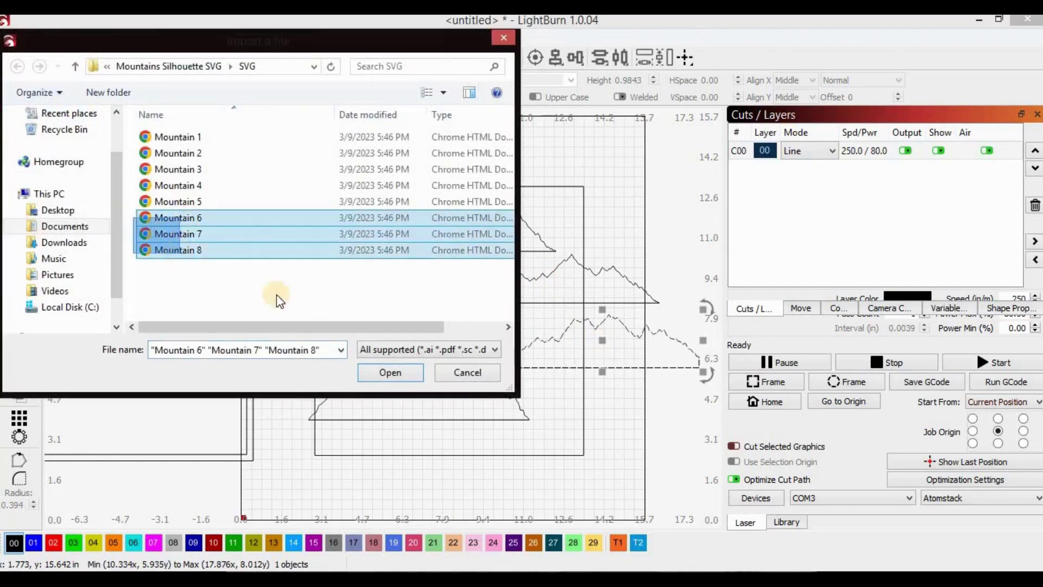
{"action": "left_click", "coordinate": [389, 373]}
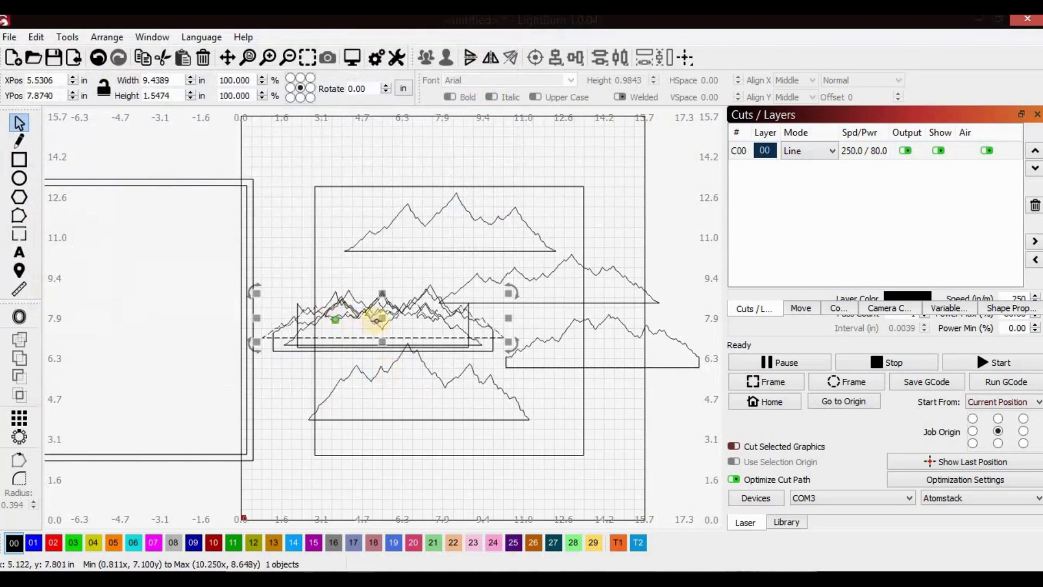
Separate the three overlapping mountains: straight-sided one at the bed's lower right, wide one at upper left, multi-part snow-capped one at upper right.
{"action": "left_click_drag", "start_coordinate": [571, 439], "coordinate": [591, 435]}
{"action": "left_click_drag", "start_coordinate": [393, 318], "coordinate": [370, 154]}
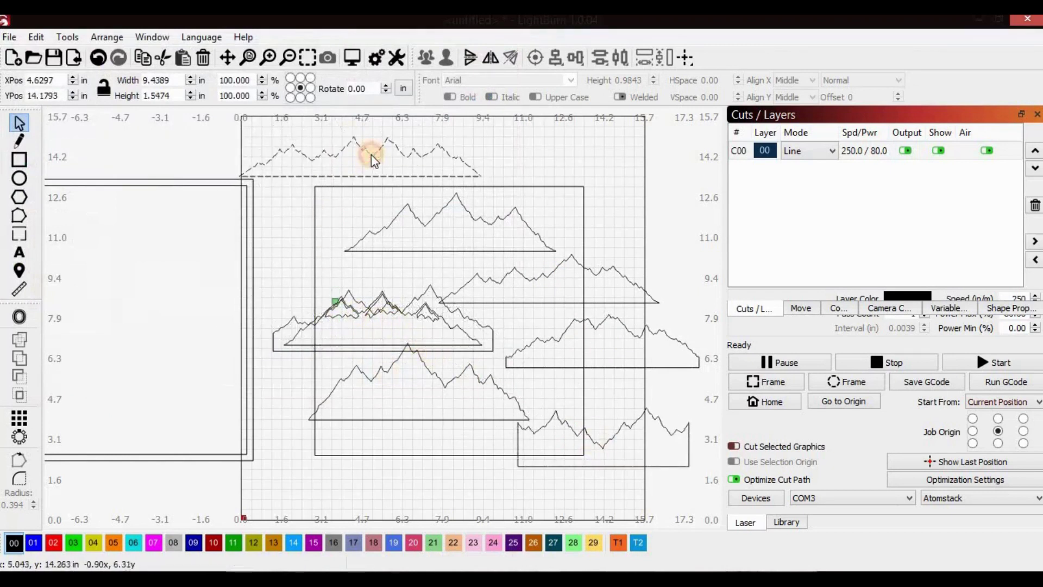
{"action": "left_click", "coordinate": [394, 313]}
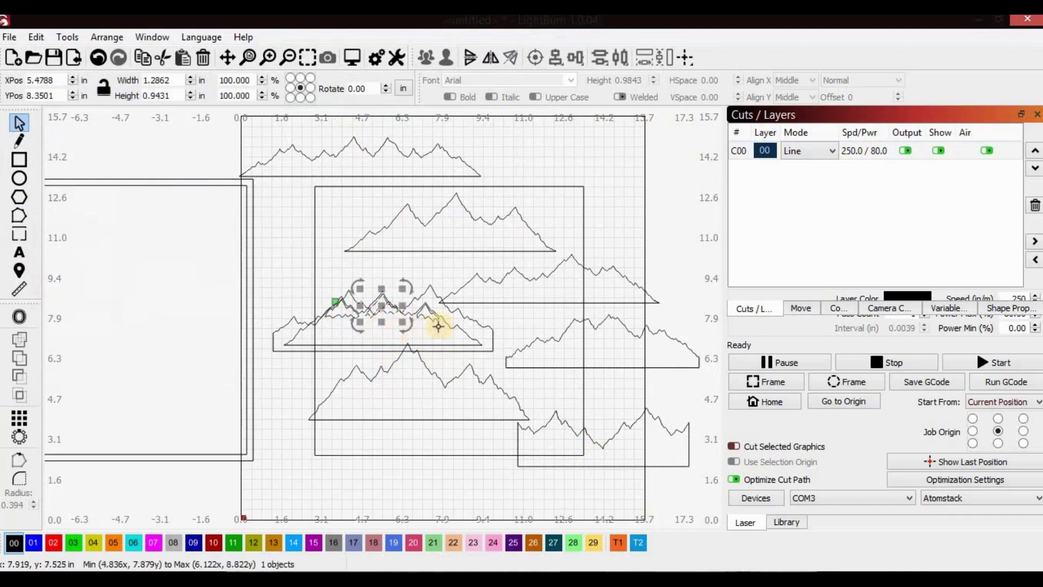
{"action": "left_click", "coordinate": [408, 314], "text": "shift"}
{"action": "left_click", "coordinate": [295, 328], "text": "shift"}
{"action": "left_click_drag", "start_coordinate": [379, 317], "coordinate": [603, 187]}
{"action": "left_click", "coordinate": [299, 252]}
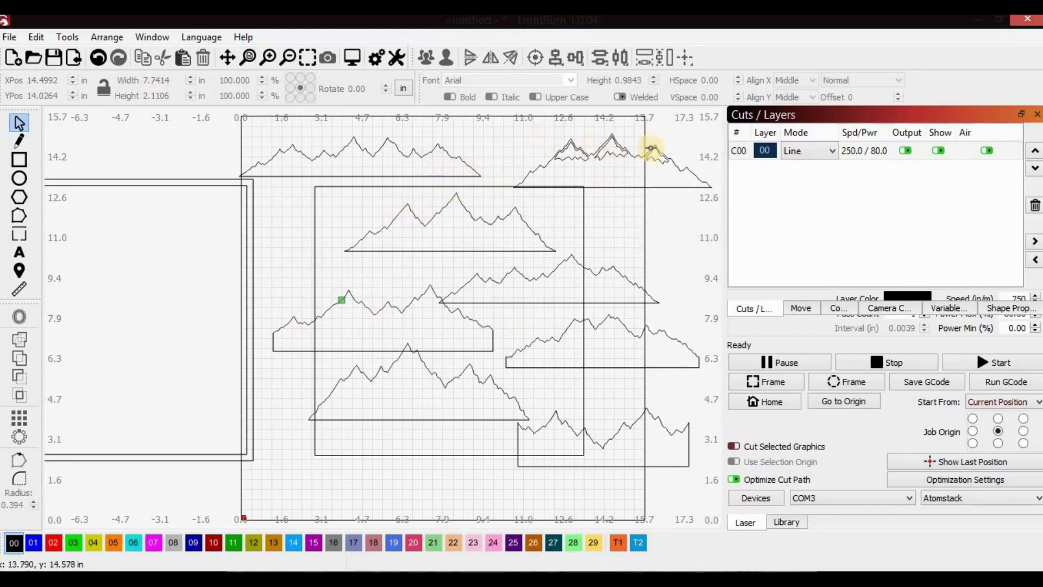
Group all parts of the snow-capped mountain and move the group slightly farther toward the bed's upper-right corner.
{"action": "left_click", "coordinate": [646, 187]}
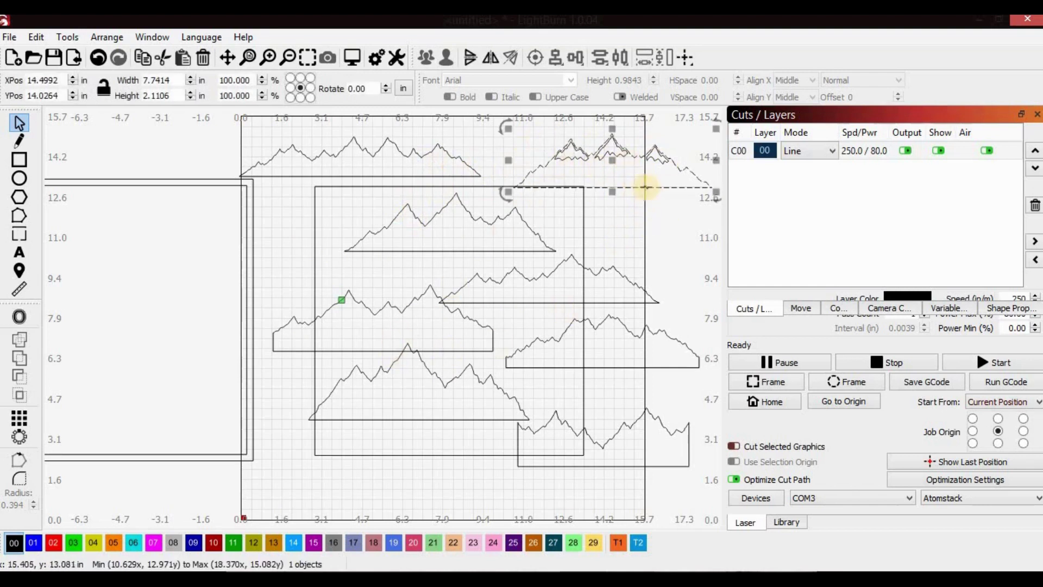
{"action": "left_click_drag", "start_coordinate": [666, 216], "coordinate": [573, 141]}
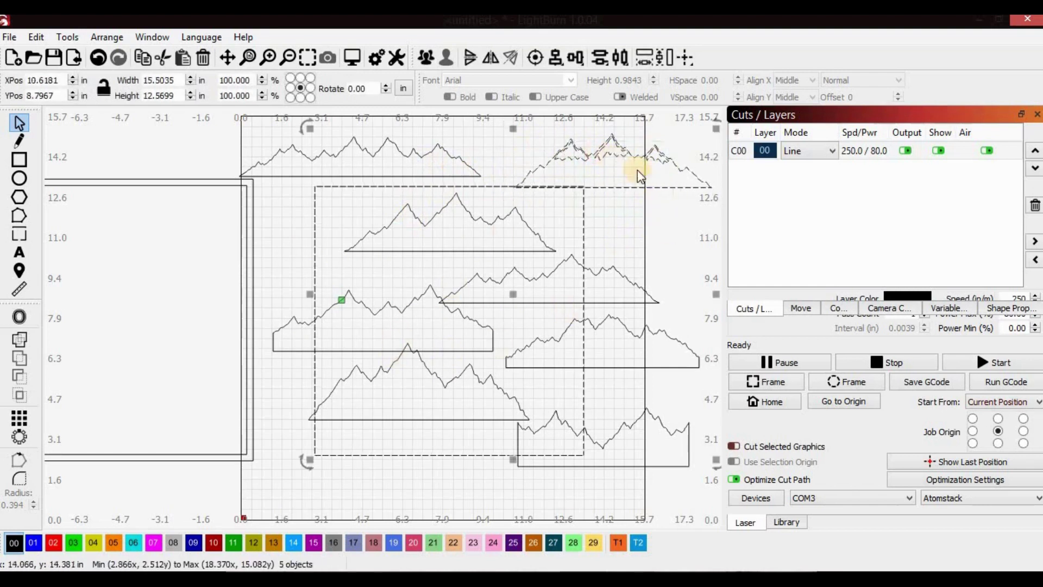
{"action": "left_click_drag", "start_coordinate": [679, 217], "coordinate": [616, 156]}
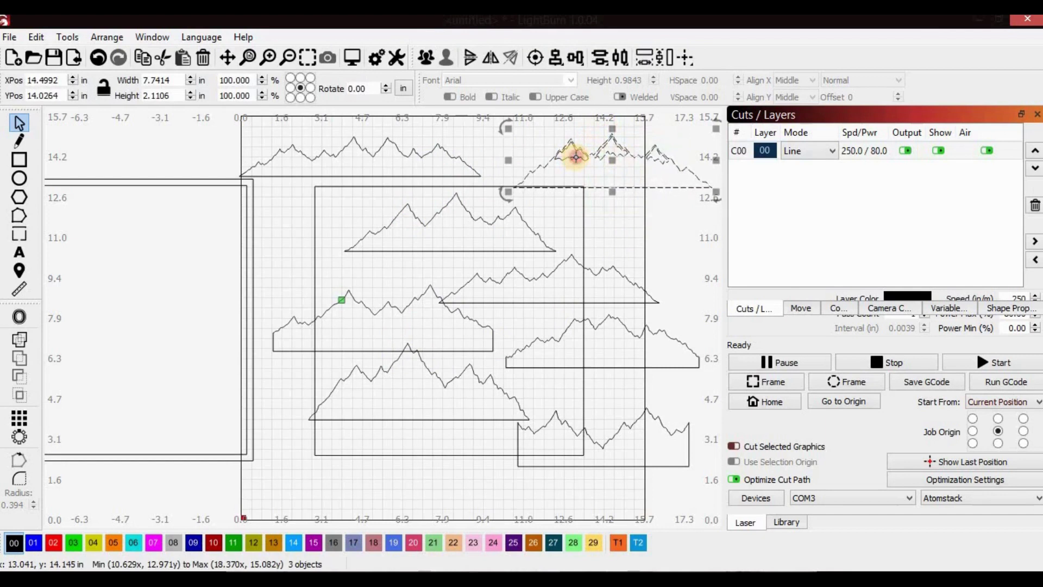
{"action": "right_click", "coordinate": [595, 153]}
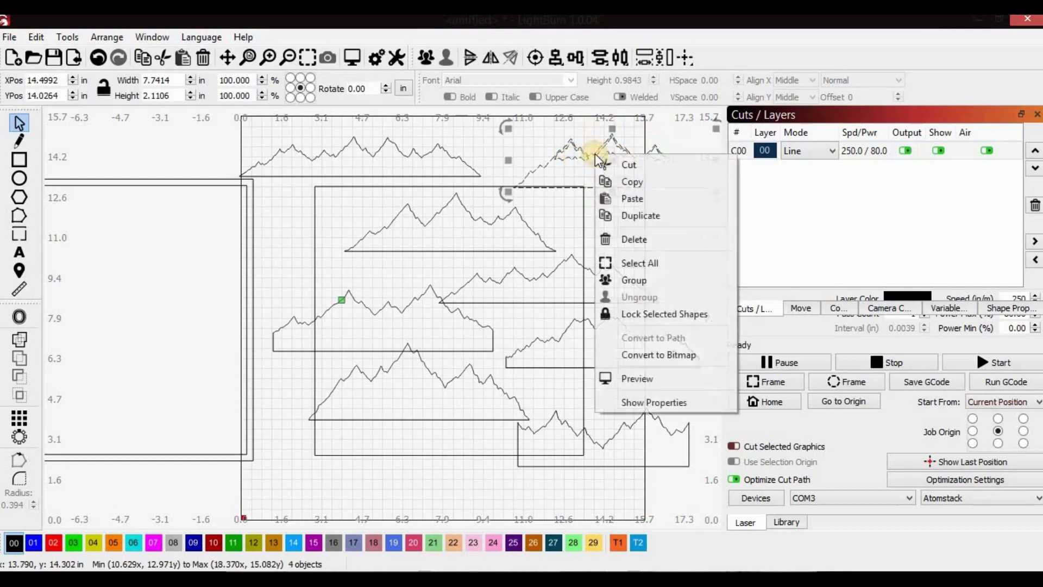
{"action": "left_click", "coordinate": [649, 278]}
{"action": "left_click_drag", "start_coordinate": [609, 169], "coordinate": [628, 140]}
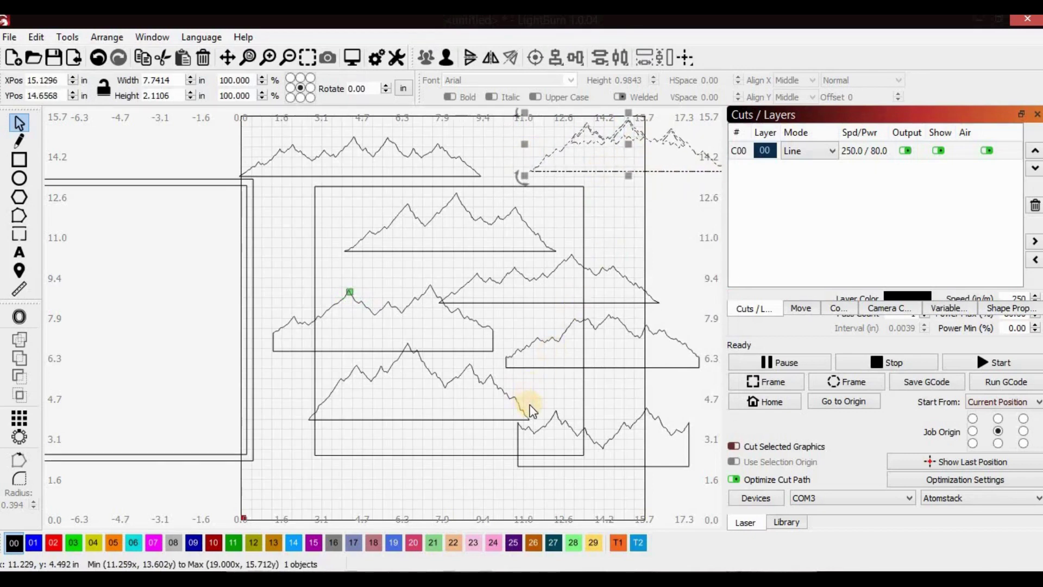
Move the wide mountain above the frame squares beside the bed, and move Mountain 4 above the bed.
{"action": "scroll", "coordinate": [530, 410], "scroll_direction": "down", "scroll_amount": 3}
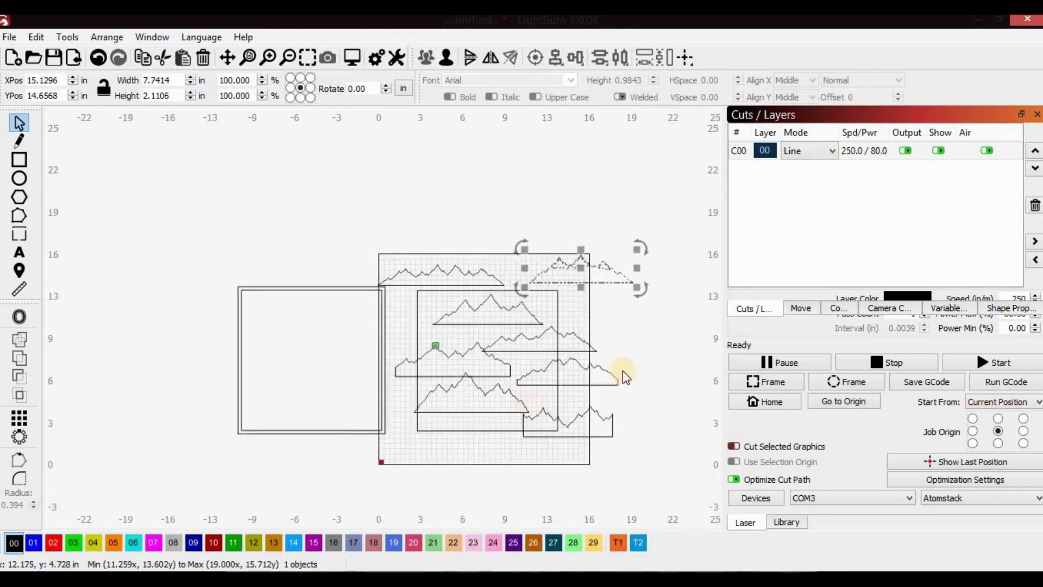
{"action": "scroll", "coordinate": [623, 375], "scroll_direction": "up", "scroll_amount": 1}
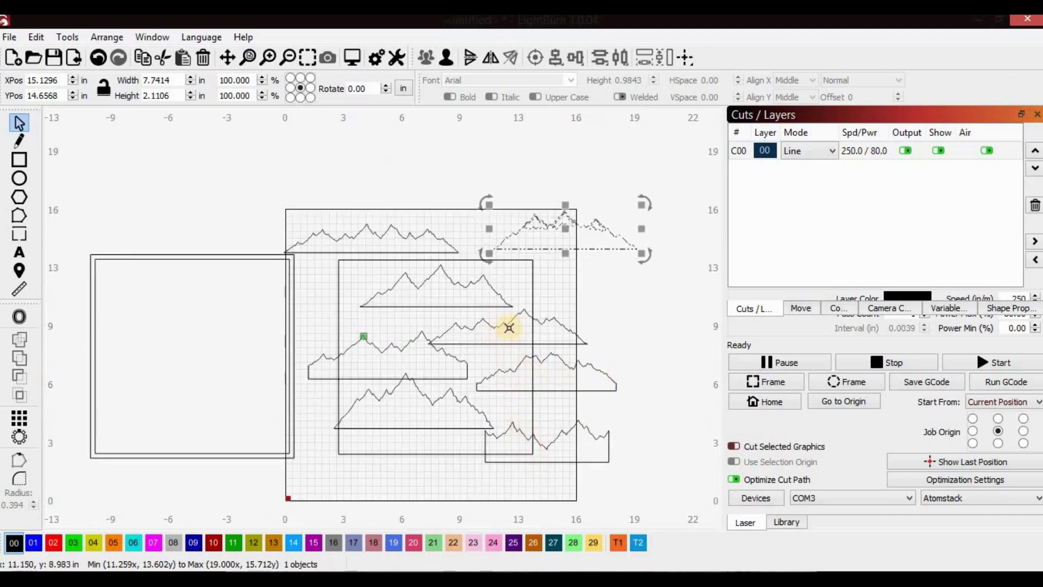
{"action": "left_click", "coordinate": [344, 235]}
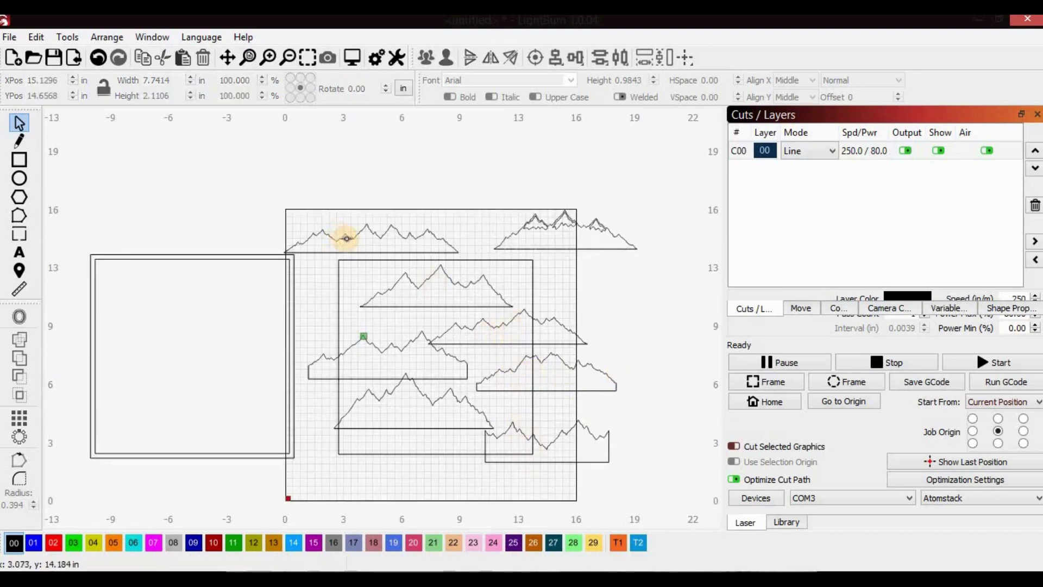
{"action": "left_click_drag", "start_coordinate": [352, 252], "coordinate": [144, 209]}
{"action": "left_click", "coordinate": [520, 344]}
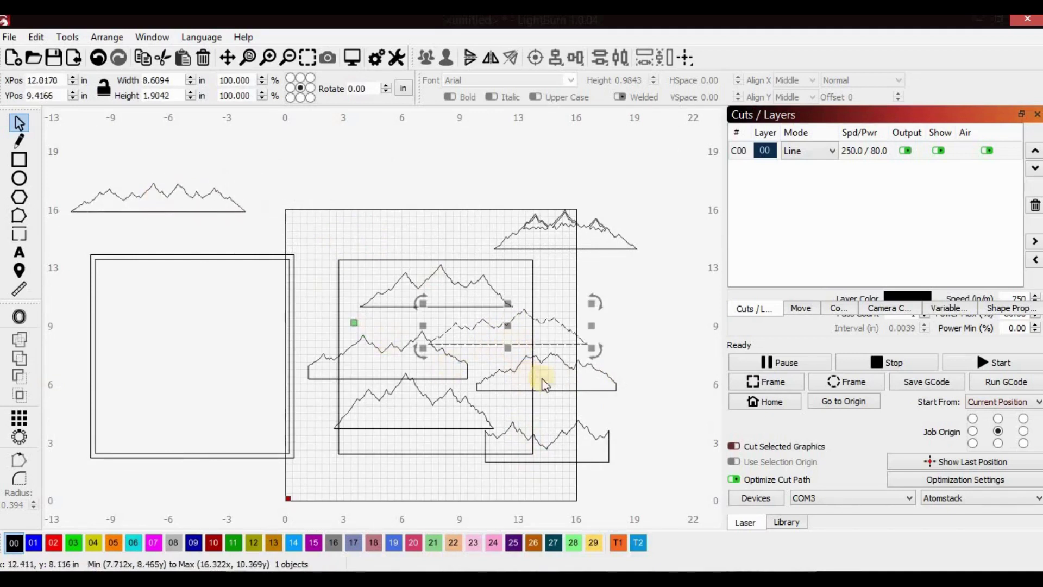
{"action": "left_click_drag", "start_coordinate": [506, 327], "coordinate": [388, 174]}
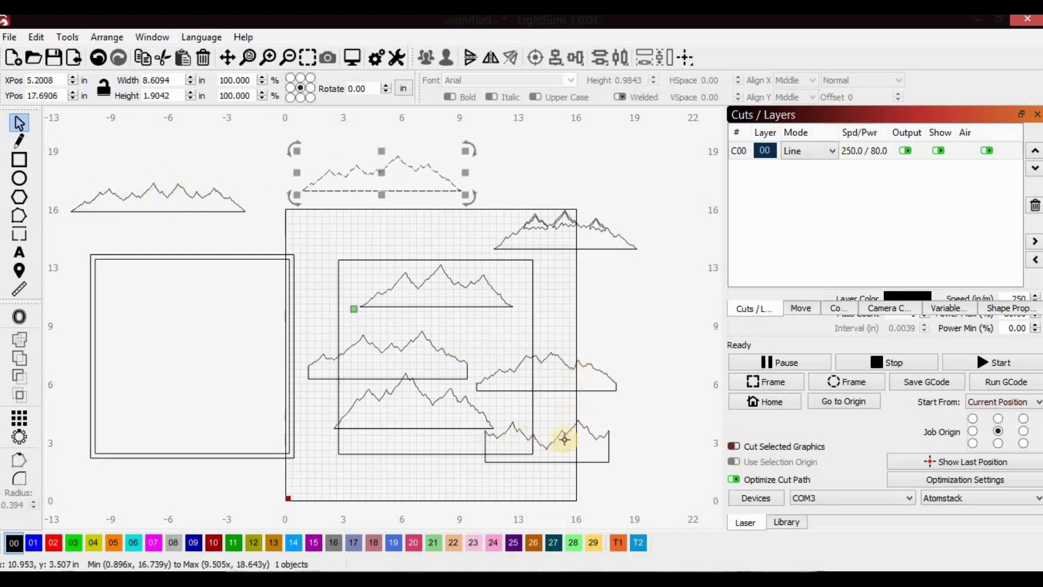
Enlarge the straight-sided mountain proportionally to about 9.35 in wide and place it off the bed's right side.
{"action": "left_click", "coordinate": [565, 430]}
{"action": "left_click_drag", "start_coordinate": [547, 439], "coordinate": [155, 184]}
{"action": "left_click_drag", "start_coordinate": [221, 211], "coordinate": [267, 228]}
{"action": "left_click_drag", "start_coordinate": [184, 194], "coordinate": [658, 310]}
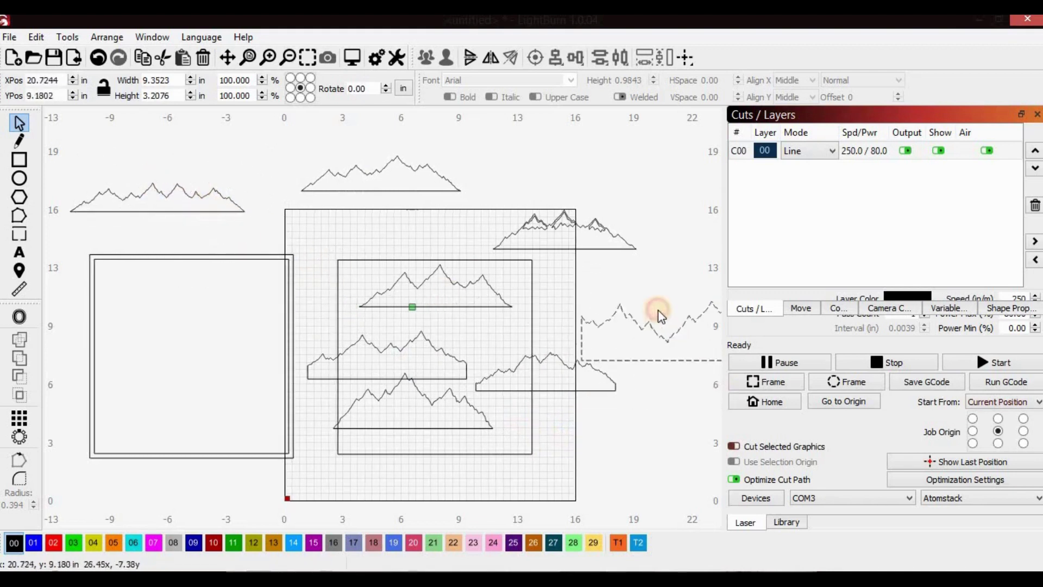
{"action": "left_click", "coordinate": [527, 367]}
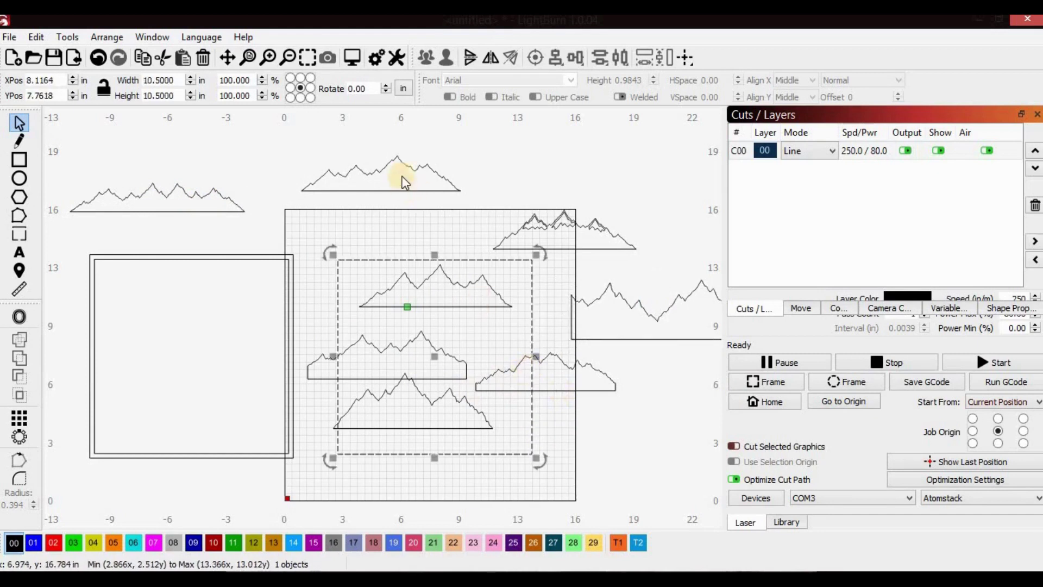
Move Mountain 4 beside the wide mountain and place Mountain 2 to its right, just above the bed.
{"action": "left_click", "coordinate": [400, 191]}
{"action": "left_click_drag", "start_coordinate": [383, 173], "coordinate": [337, 193]}
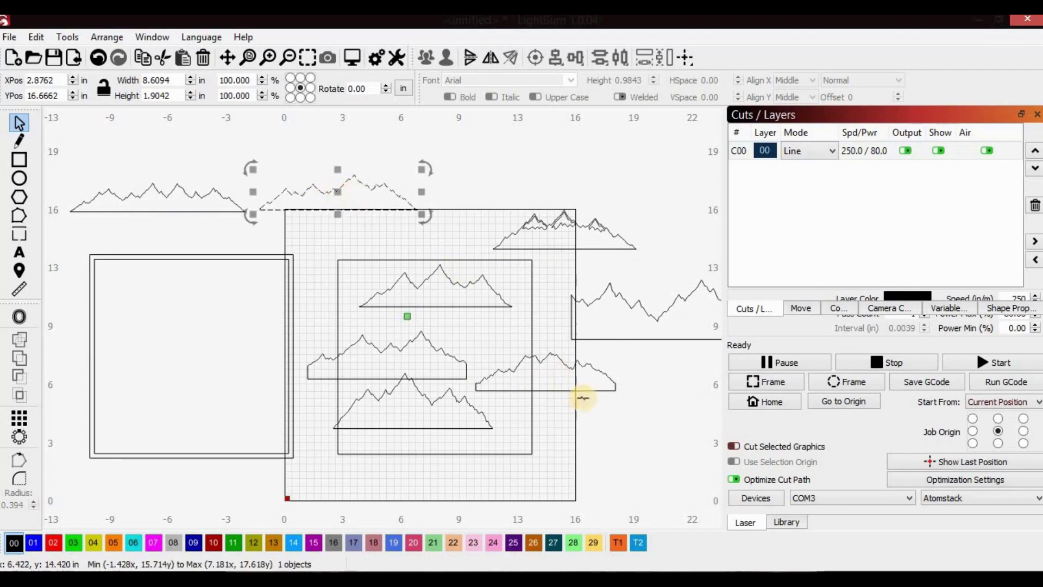
{"action": "left_click", "coordinate": [402, 346]}
{"action": "left_click_drag", "start_coordinate": [390, 349], "coordinate": [508, 179]}
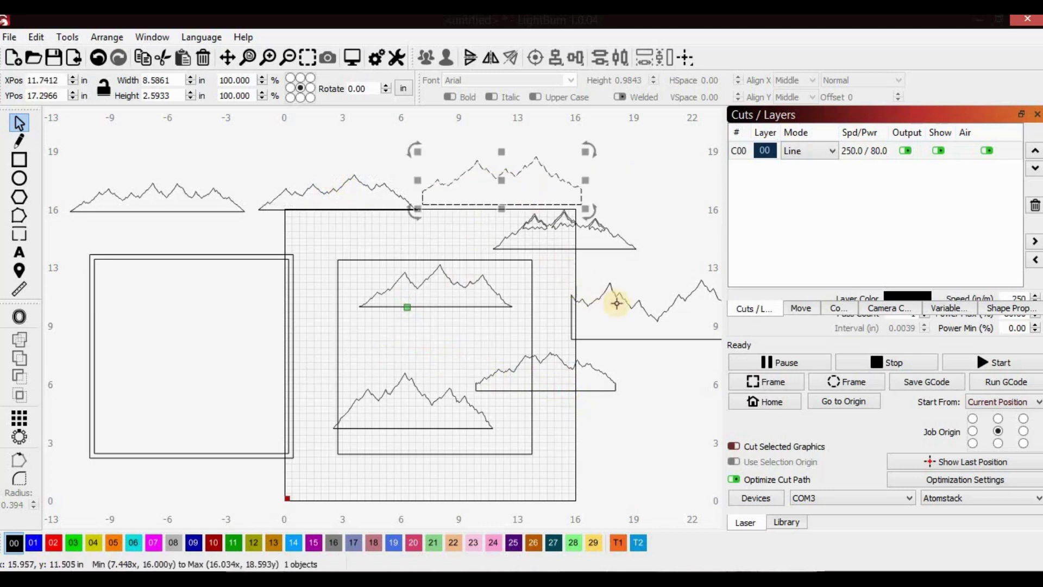
Enlarge Mountain 1 proportionally to about 13.54 in wide and move it left so it overlaps both the frame and the bed's square.
{"action": "left_click", "coordinate": [470, 284]}
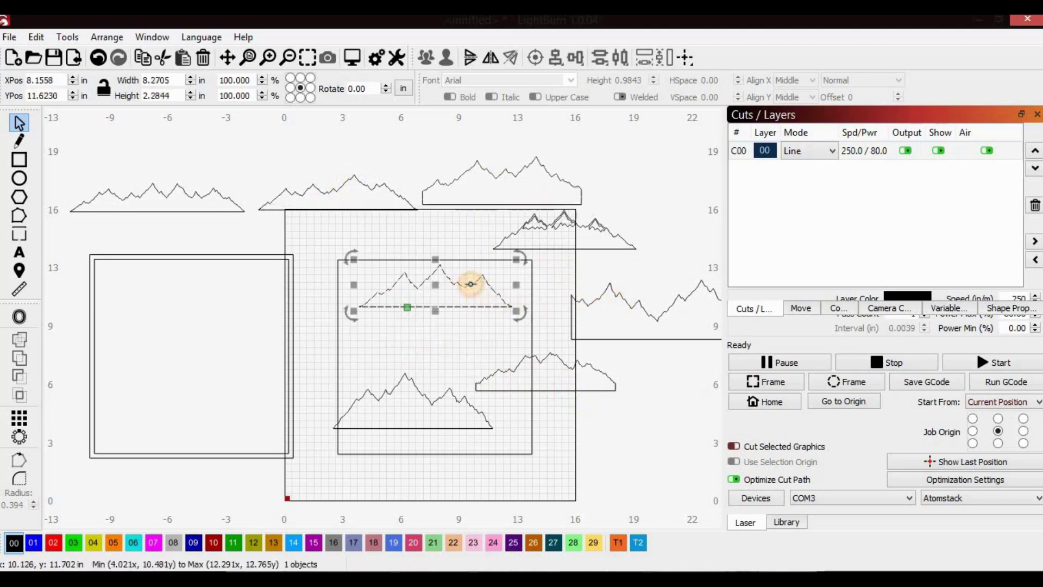
{"action": "left_click_drag", "start_coordinate": [416, 305], "coordinate": [477, 202]}
{"action": "key", "text": "ctrl+z"}
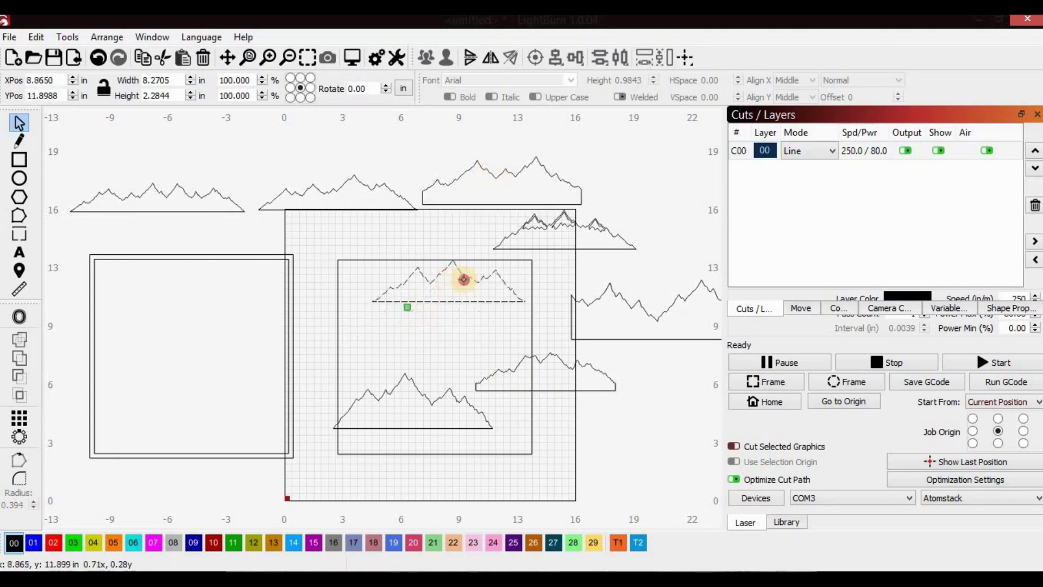
{"action": "left_click_drag", "start_coordinate": [530, 255], "coordinate": [628, 228]}
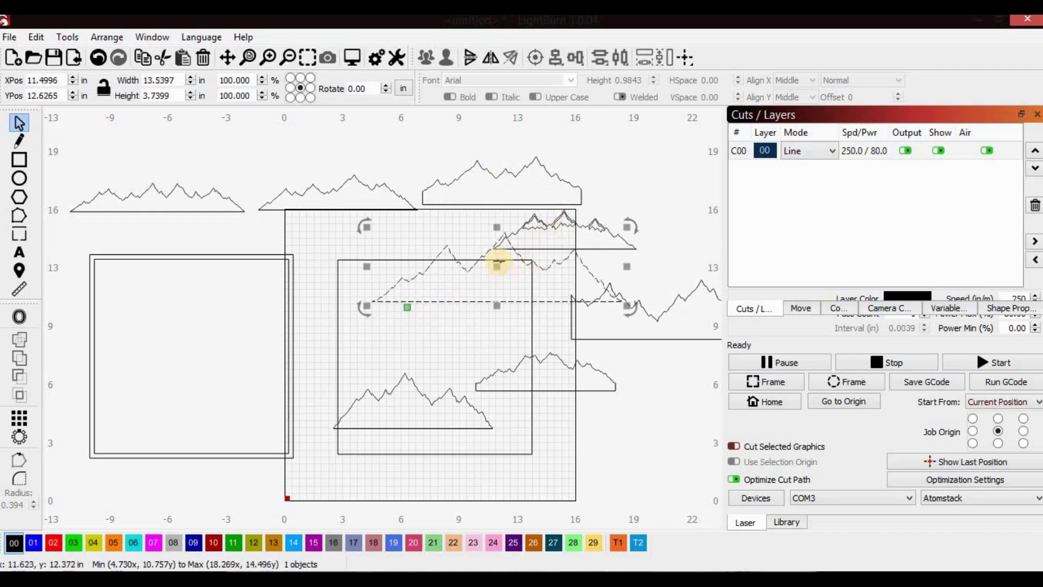
{"action": "left_click_drag", "start_coordinate": [498, 267], "coordinate": [305, 292]}
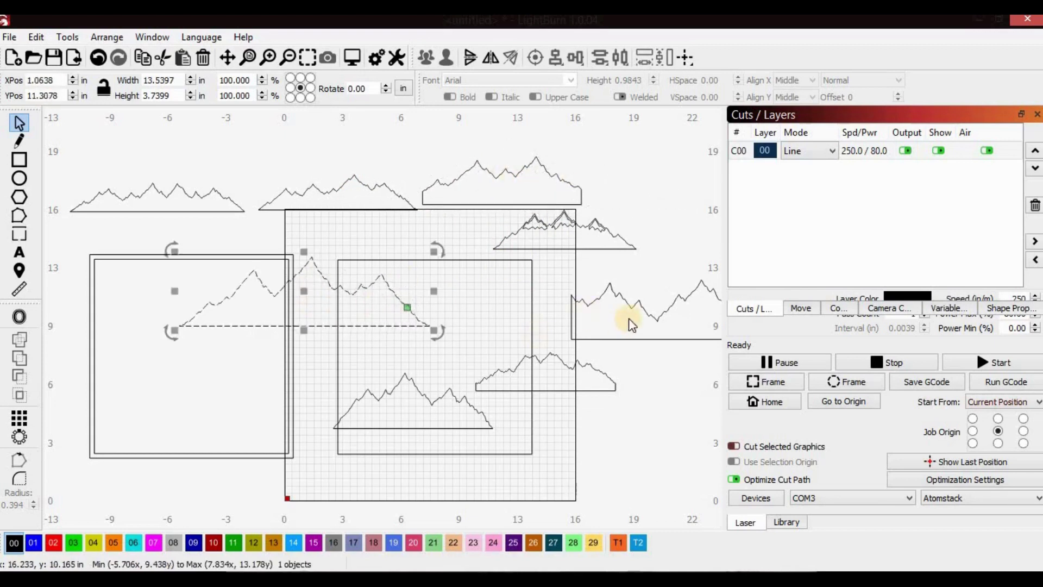
Move Mountain 3 slightly left so it overlaps the lower-left edge of the square on the bed.
{"action": "left_click", "coordinate": [419, 400]}
{"action": "left_click", "coordinate": [424, 398]}
{"action": "left_click_drag", "start_coordinate": [415, 400], "coordinate": [496, 171]}
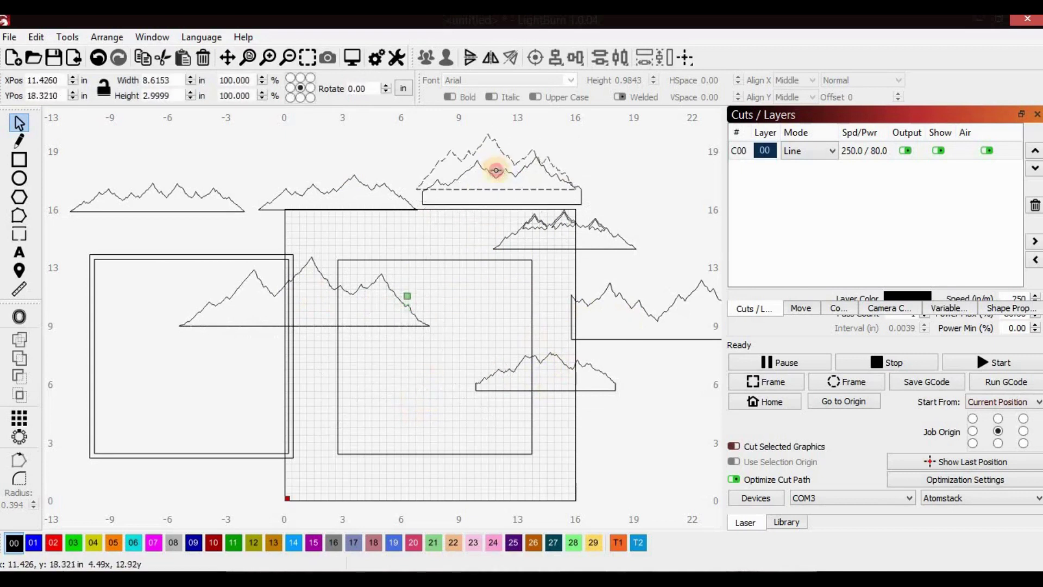
{"action": "left_click_drag", "start_coordinate": [479, 227], "coordinate": [326, 437]}
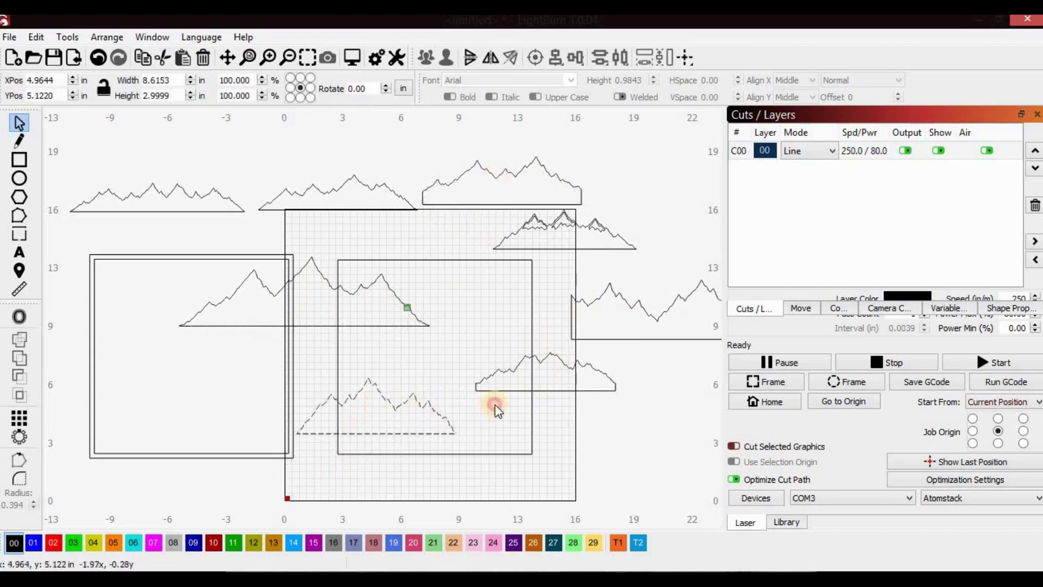
Shrink the straight-sided mountain proportionally to about 8.69 in wide and place it above the bed, to the right of Mountain 2.
{"action": "left_click_drag", "start_coordinate": [652, 303], "coordinate": [511, 175]}
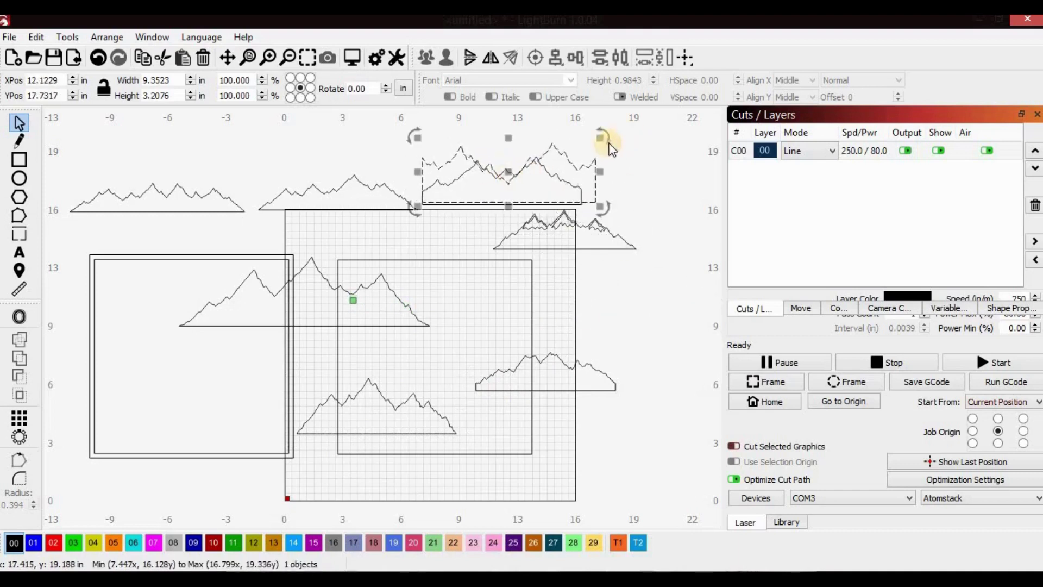
{"action": "left_click_drag", "start_coordinate": [601, 139], "coordinate": [589, 151]}
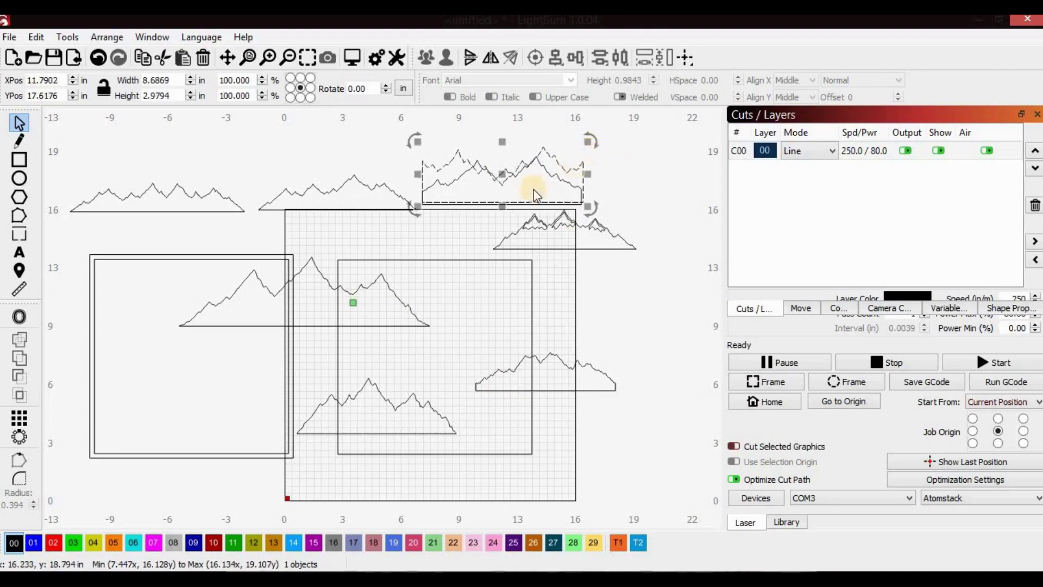
{"action": "left_click_drag", "start_coordinate": [500, 174], "coordinate": [674, 181]}
{"action": "scroll", "coordinate": [603, 396], "scroll_direction": "down", "scroll_amount": 2}
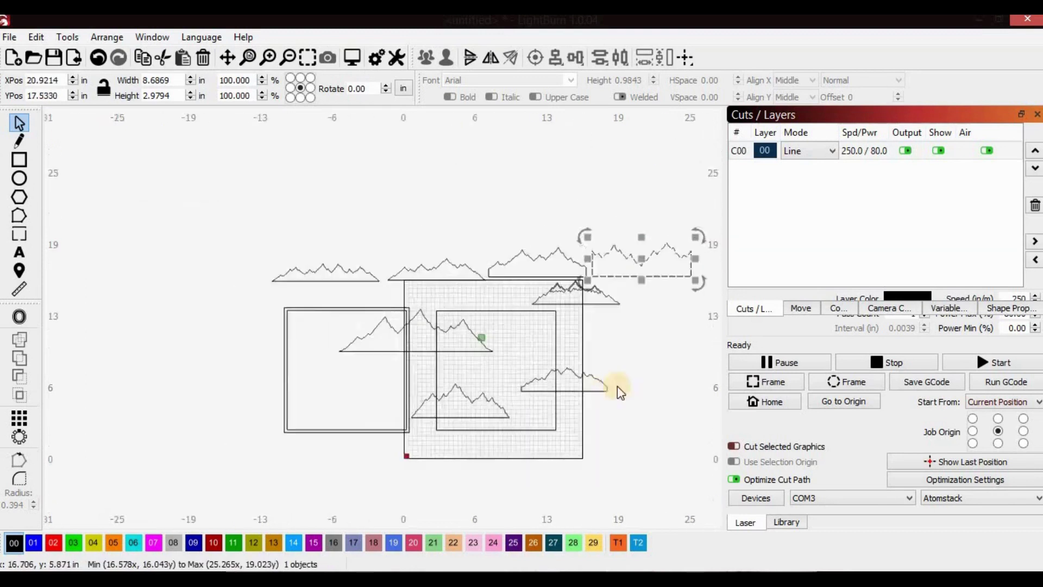
Enlarge the detailed mountain from the bed's upper-right corner proportionally to about 13.34 in wide and place it above the row of silhouettes.
{"action": "scroll", "coordinate": [482, 373], "scroll_direction": "down", "scroll_amount": 1}
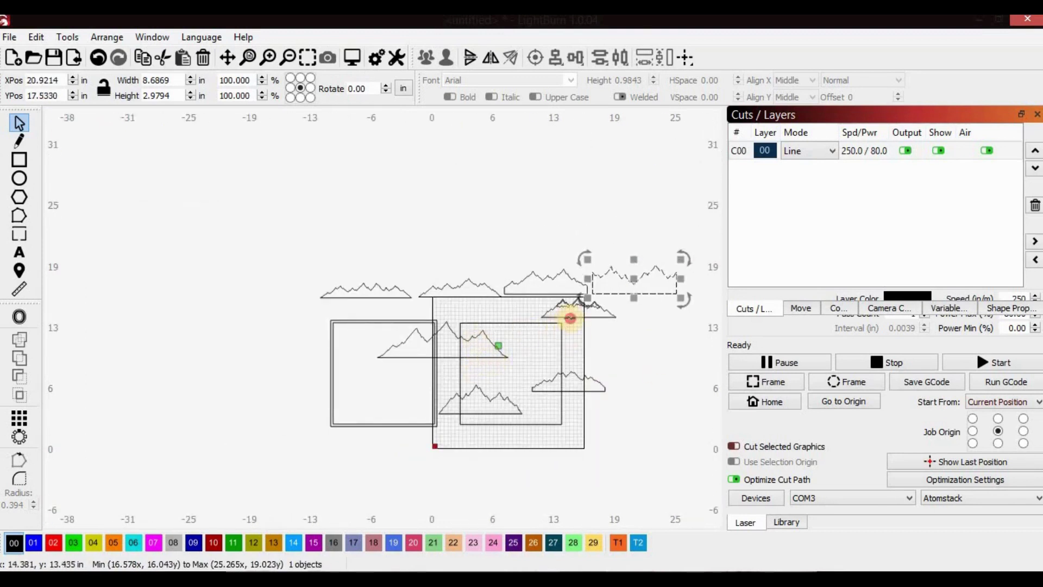
{"action": "left_click", "coordinate": [569, 310]}
{"action": "left_click_drag", "start_coordinate": [625, 329], "coordinate": [668, 368]}
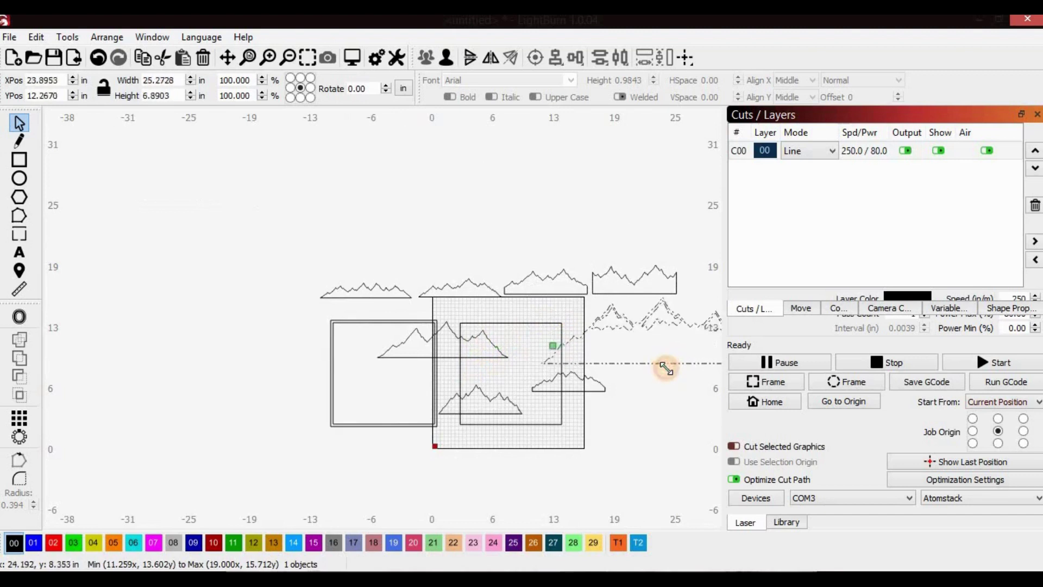
{"action": "scroll", "coordinate": [633, 432], "scroll_direction": "down", "scroll_amount": 2}
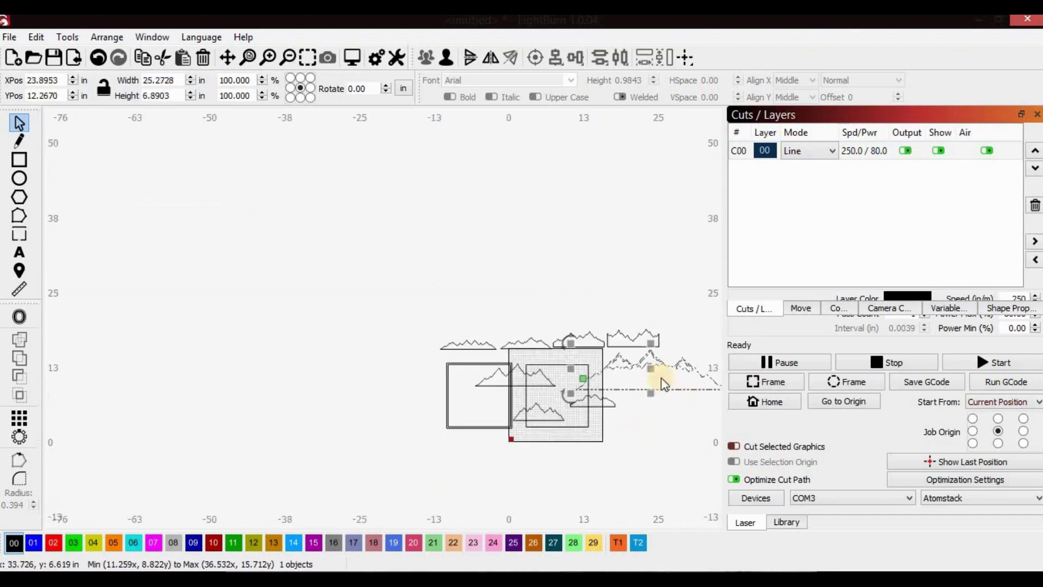
{"action": "left_click_drag", "start_coordinate": [645, 374], "coordinate": [459, 275]}
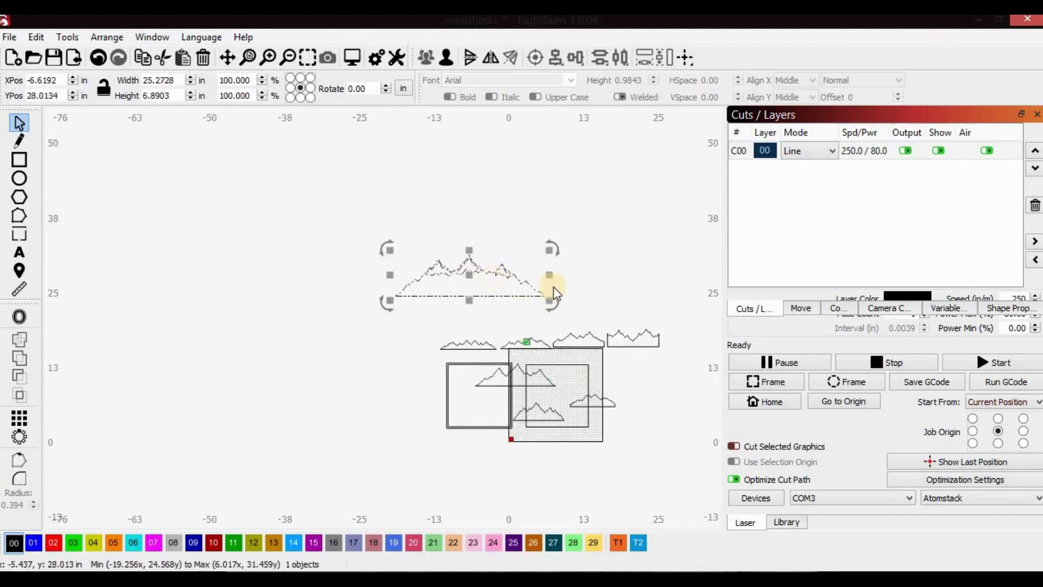
{"action": "left_click_drag", "start_coordinate": [550, 296], "coordinate": [471, 297]}
{"action": "left_click_drag", "start_coordinate": [535, 319], "coordinate": [488, 311]}
{"action": "scroll", "coordinate": [585, 451], "scroll_direction": "up", "scroll_amount": 4}
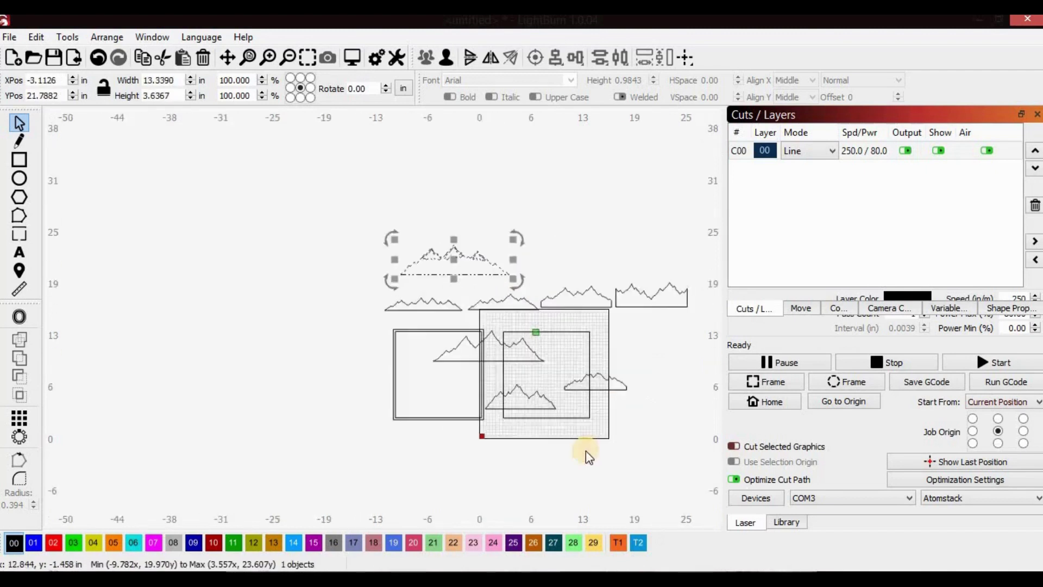
Delete the three mountain silhouettes that overlap the frame and the square on the bed.
{"action": "left_click", "coordinate": [483, 328]}
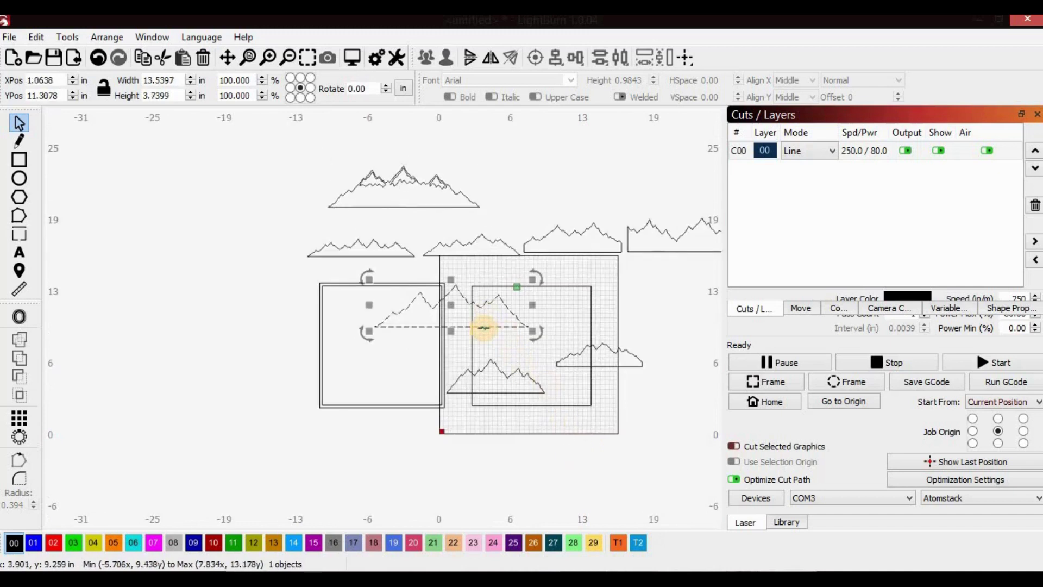
{"action": "key", "text": "Delete"}
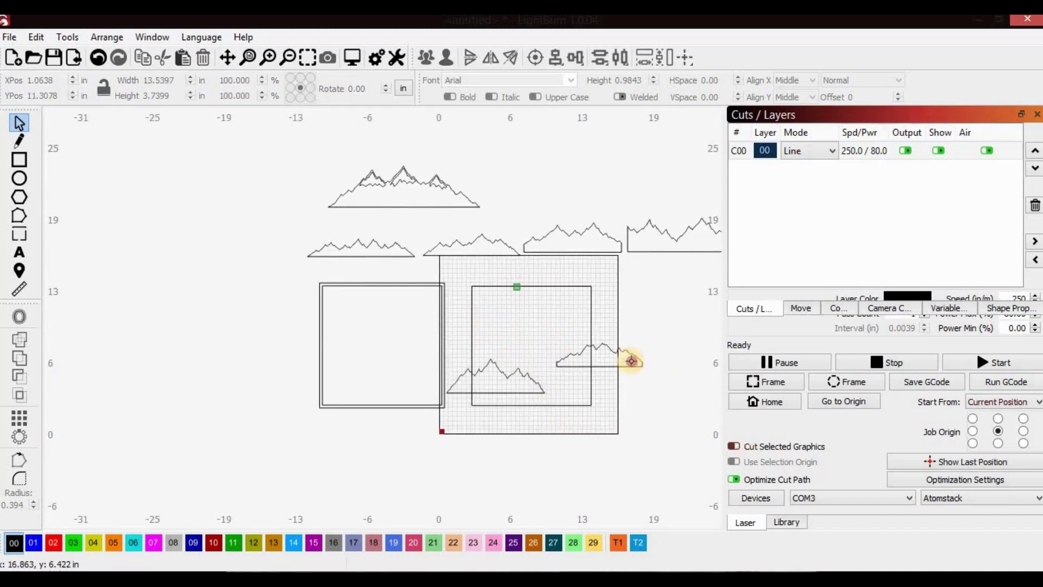
{"action": "left_click", "coordinate": [640, 365]}
{"action": "key", "text": "Delete"}
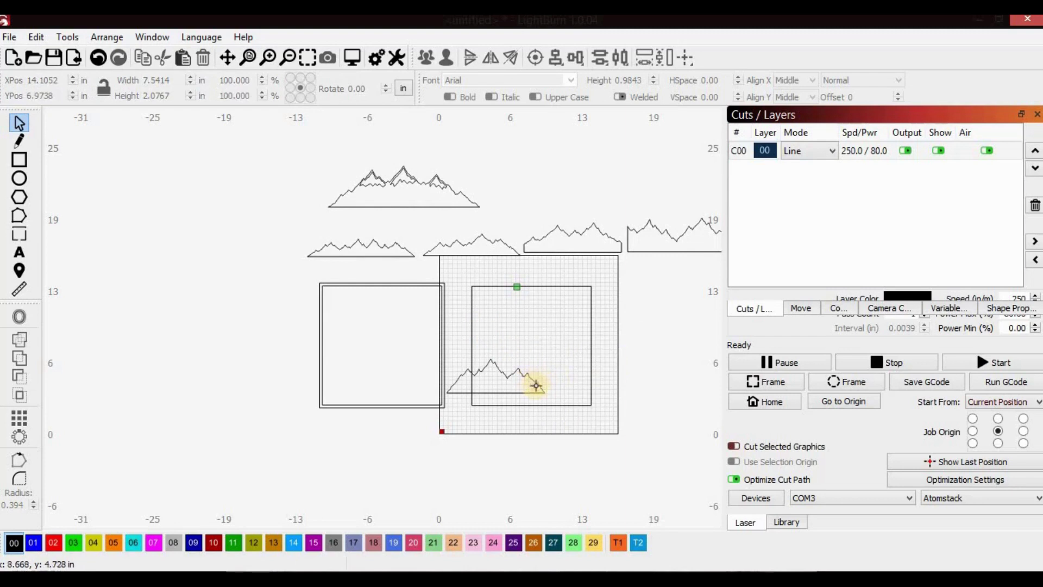
{"action": "left_click", "coordinate": [536, 385]}
{"action": "key", "text": "Delete"}
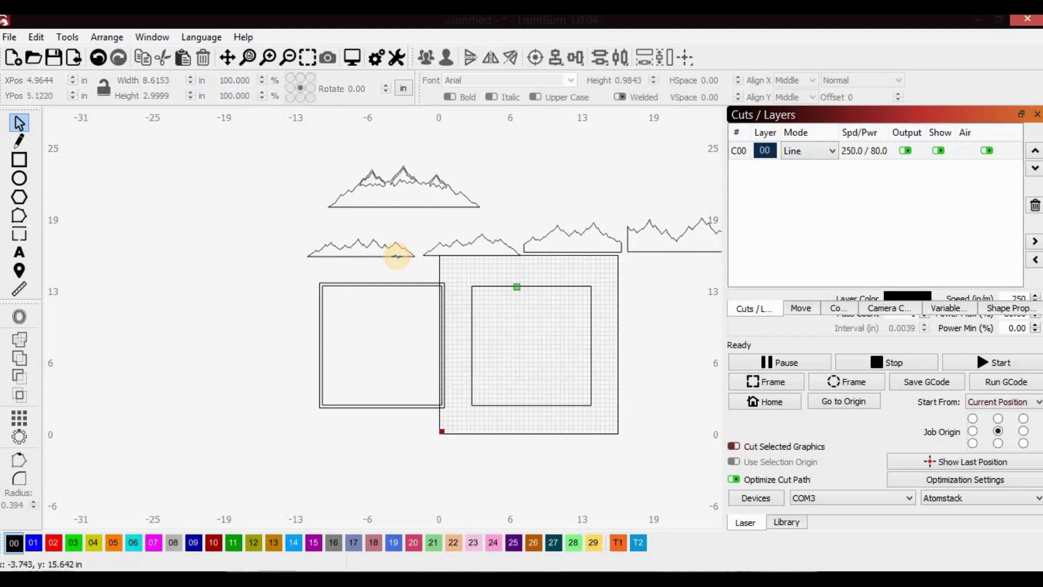
Move the leftmost mountain onto the bed's square, resize it to about 11 in wide by 2.65 in high, and align it with the square's lower edge.
{"action": "left_click", "coordinate": [368, 256]}
{"action": "left_click_drag", "start_coordinate": [381, 267], "coordinate": [523, 385]}
{"action": "scroll", "coordinate": [560, 417], "scroll_direction": "up", "scroll_amount": 5}
{"action": "left_click_drag", "start_coordinate": [601, 359], "coordinate": [649, 368]}
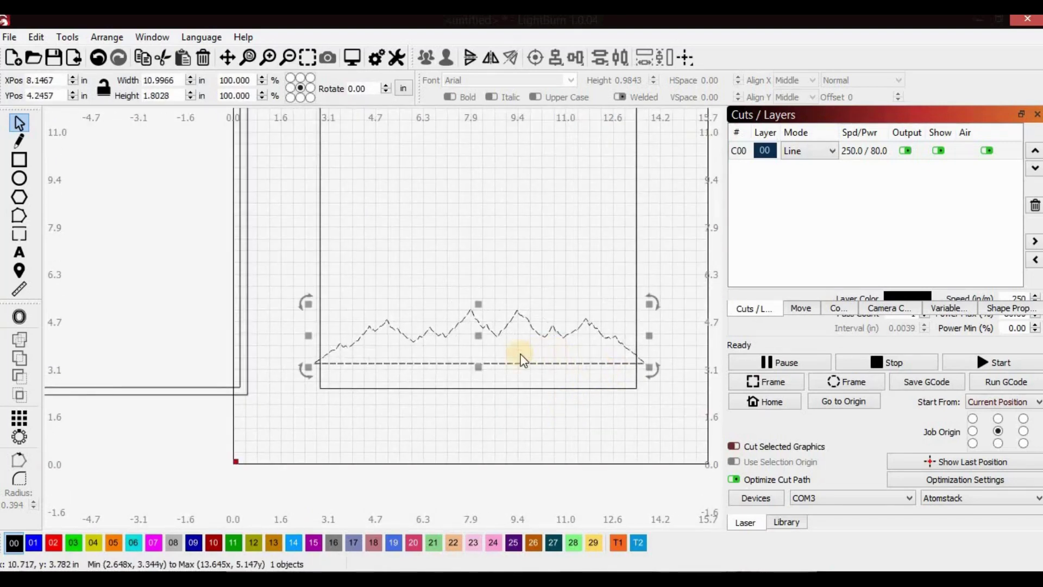
{"action": "left_click_drag", "start_coordinate": [480, 375], "coordinate": [480, 392]}
{"action": "left_click_drag", "start_coordinate": [481, 351], "coordinate": [496, 348]}
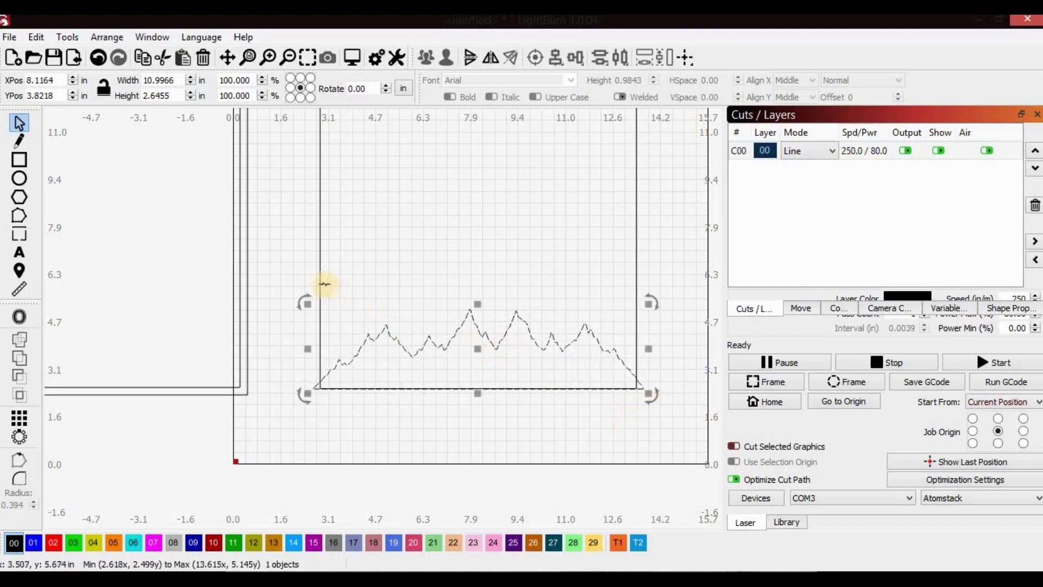
Subtract the 11 in wide mountain from the 10.5 in square on the bed.
{"action": "left_click", "coordinate": [323, 279]}
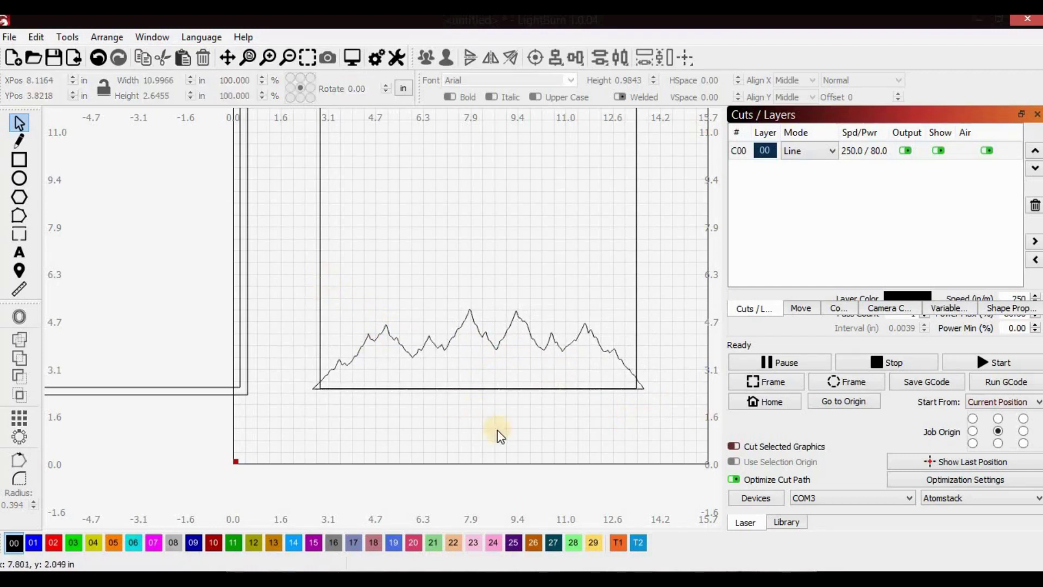
{"action": "left_click_drag", "start_coordinate": [499, 427], "coordinate": [317, 302]}
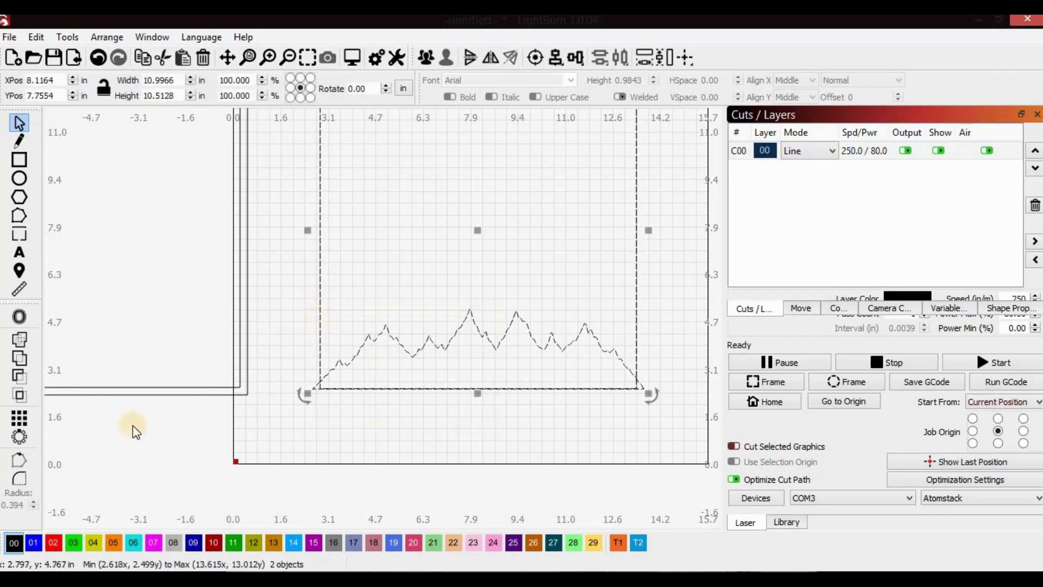
{"action": "left_click", "coordinate": [20, 378]}
{"action": "scroll", "coordinate": [509, 405], "scroll_direction": "down", "scroll_amount": 2}
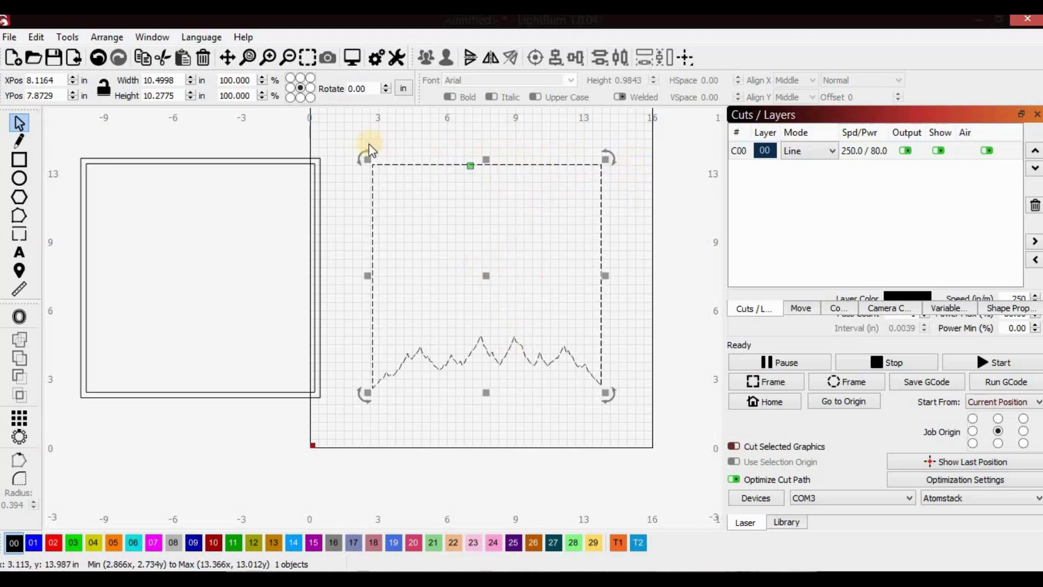
Move the mountain cut-out to the left of the frame and place a copy of the 11 in outer square centred around it.
{"action": "scroll", "coordinate": [458, 291], "scroll_direction": "down", "scroll_amount": 3}
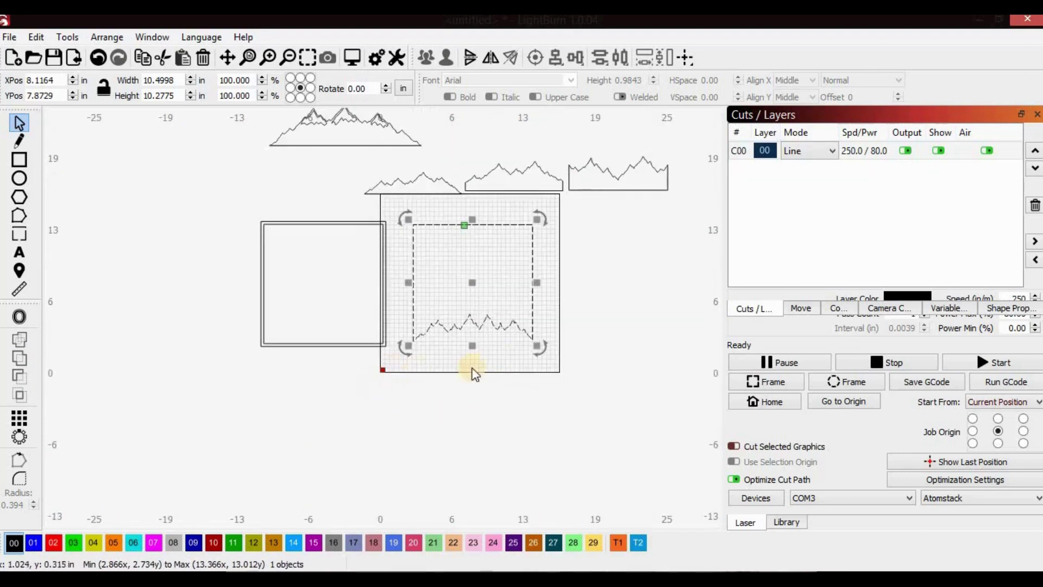
{"action": "left_click_drag", "start_coordinate": [469, 283], "coordinate": [154, 339]}
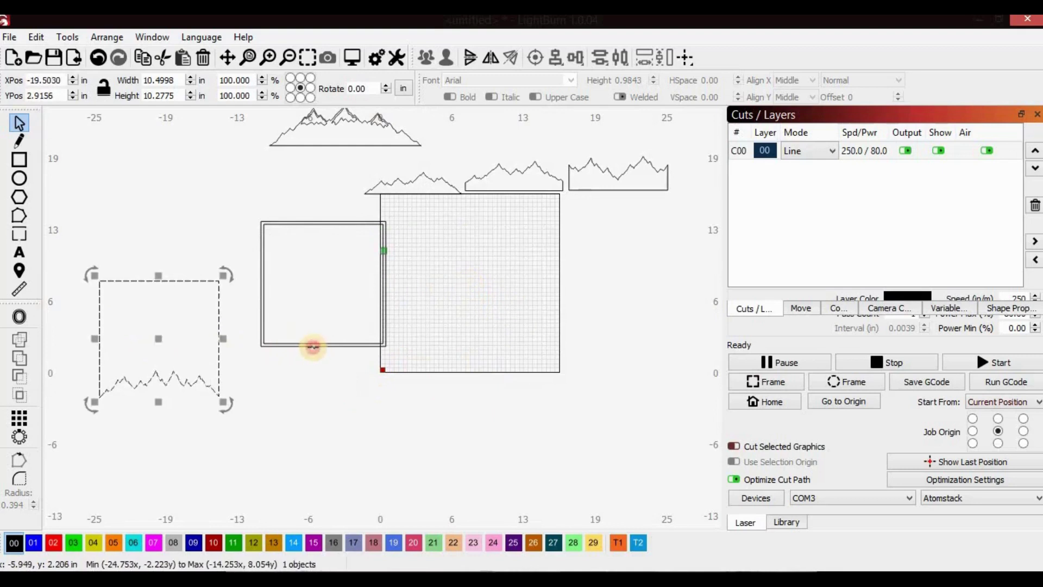
{"action": "left_click", "coordinate": [313, 346]}
{"action": "left_click_drag", "start_coordinate": [313, 347], "coordinate": [176, 377]}
{"action": "scroll", "coordinate": [176, 377], "scroll_direction": "up", "scroll_amount": 3}
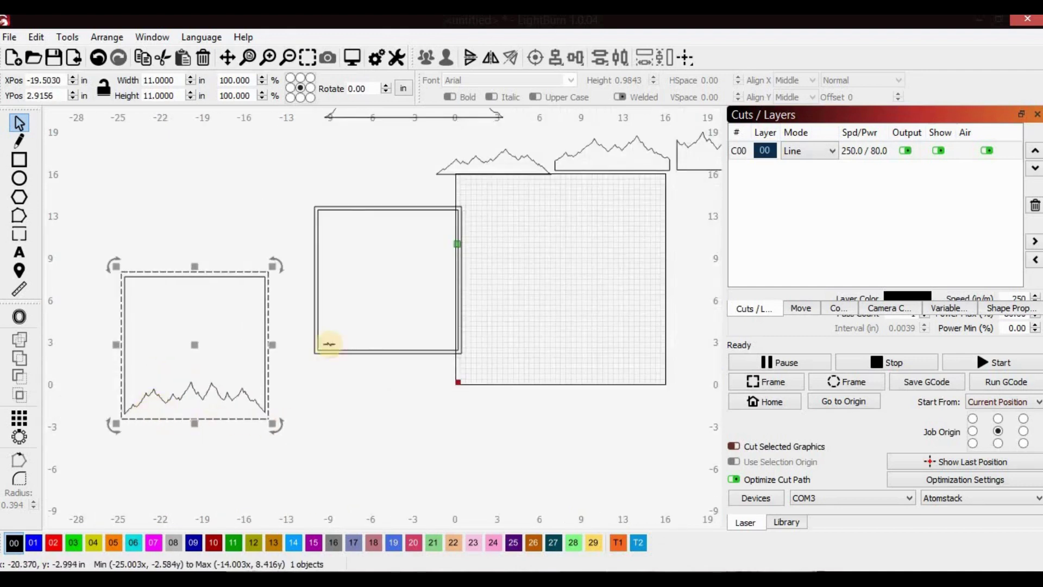
Move the mountain cut-out and its 11 in square further away from the bed and group them.
{"action": "left_click", "coordinate": [261, 301]}
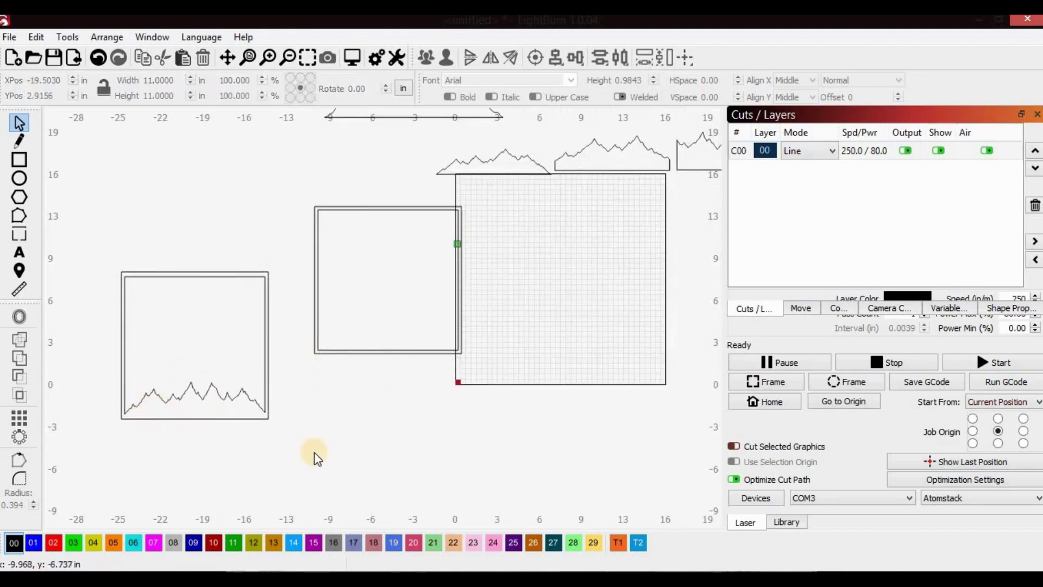
{"action": "left_click_drag", "start_coordinate": [313, 452], "coordinate": [93, 261]}
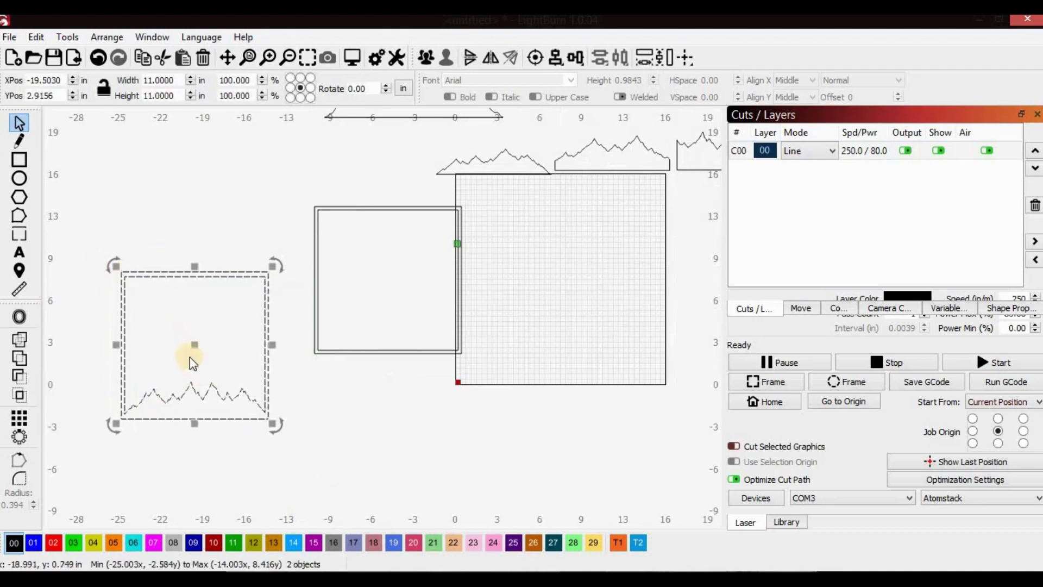
{"action": "left_click_drag", "start_coordinate": [194, 347], "coordinate": [150, 299]}
{"action": "right_click", "coordinate": [176, 319]}
{"action": "left_click", "coordinate": [199, 442]}
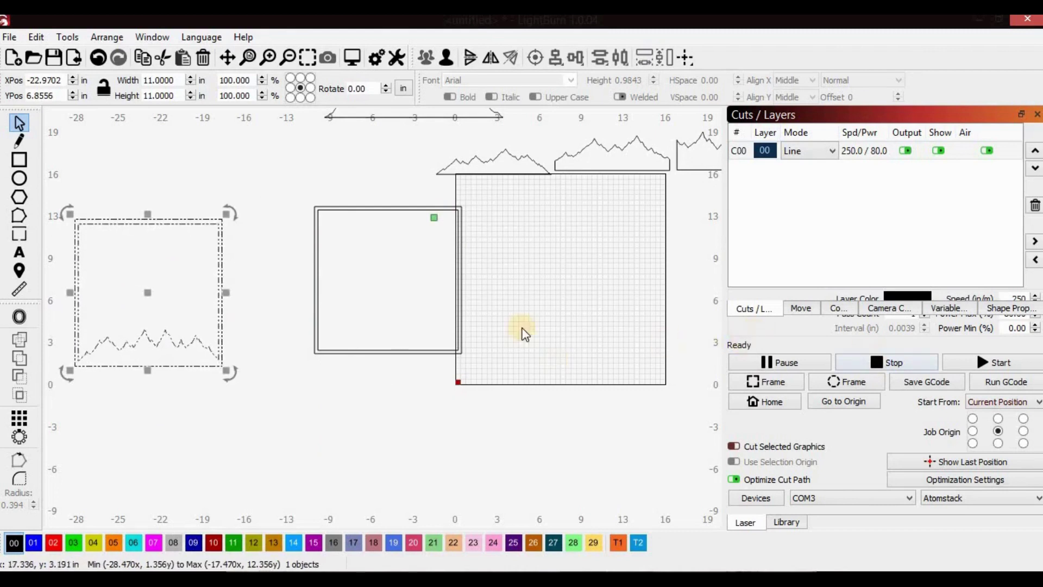
Copy the frame's inner 10.5 in square and place the duplicate in the middle of the bed.
{"action": "left_click", "coordinate": [456, 302]}
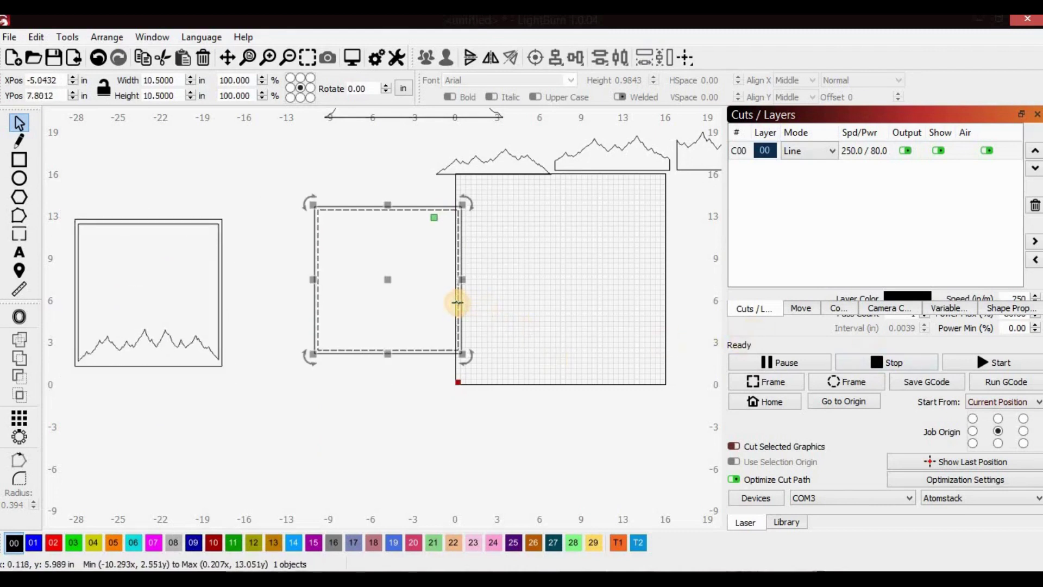
{"action": "key", "text": "ctrl+c"}
{"action": "key", "text": "ctrl+v"}
{"action": "left_click_drag", "start_coordinate": [461, 308], "coordinate": [547, 294]}
{"action": "scroll", "coordinate": [641, 286], "scroll_direction": "down", "scroll_amount": 2}
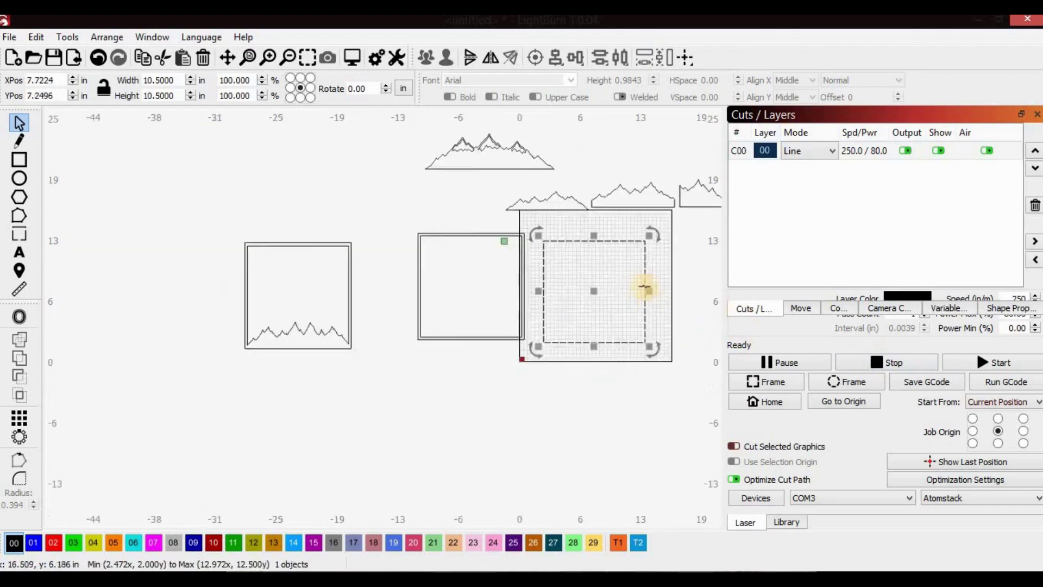
{"action": "scroll", "coordinate": [706, 318], "scroll_direction": "up", "scroll_amount": 3}
{"action": "scroll", "coordinate": [706, 318], "scroll_direction": "down", "scroll_amount": 1}
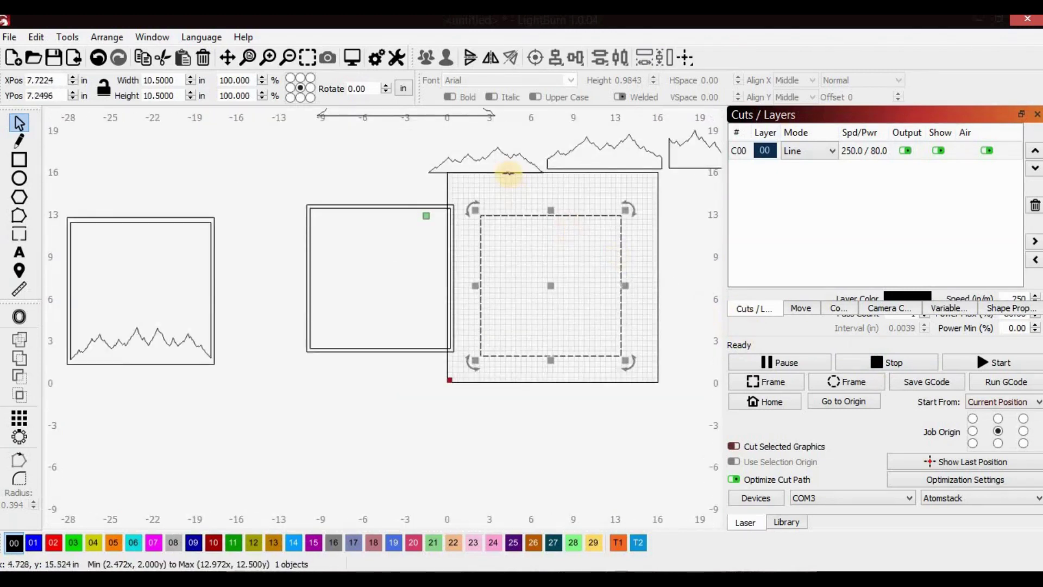
Enlarge the mountain above the bed's upper-left corner proportionally to about 13.55 in wide and position it over the grouped layer's ridgeline for comparison.
{"action": "left_click", "coordinate": [510, 176]}
{"action": "left_click_drag", "start_coordinate": [484, 161], "coordinate": [409, 385]}
{"action": "left_click_drag", "start_coordinate": [314, 410], "coordinate": [144, 327]}
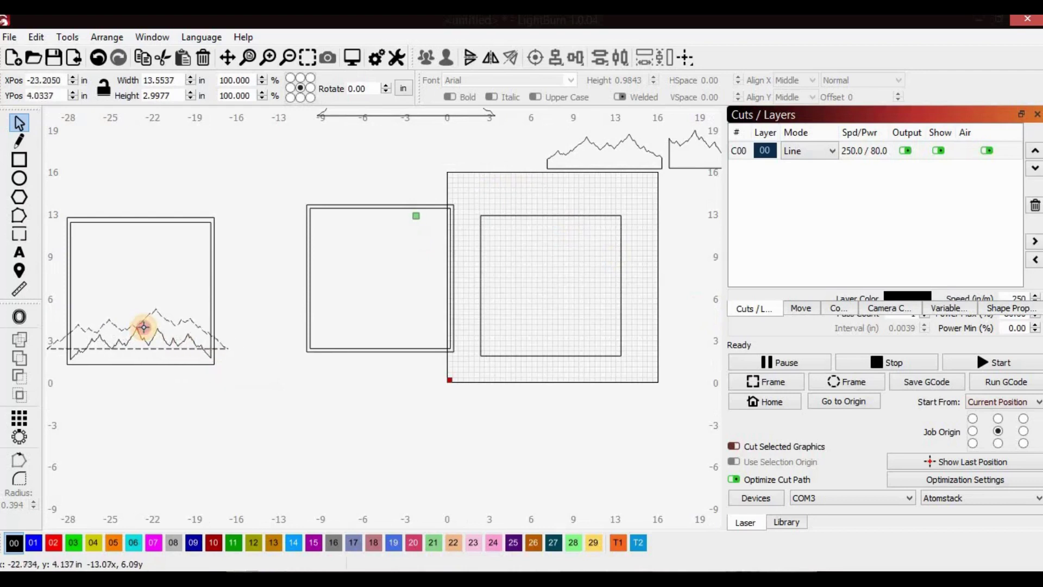
{"action": "left_click_drag", "start_coordinate": [144, 329], "coordinate": [144, 331]}
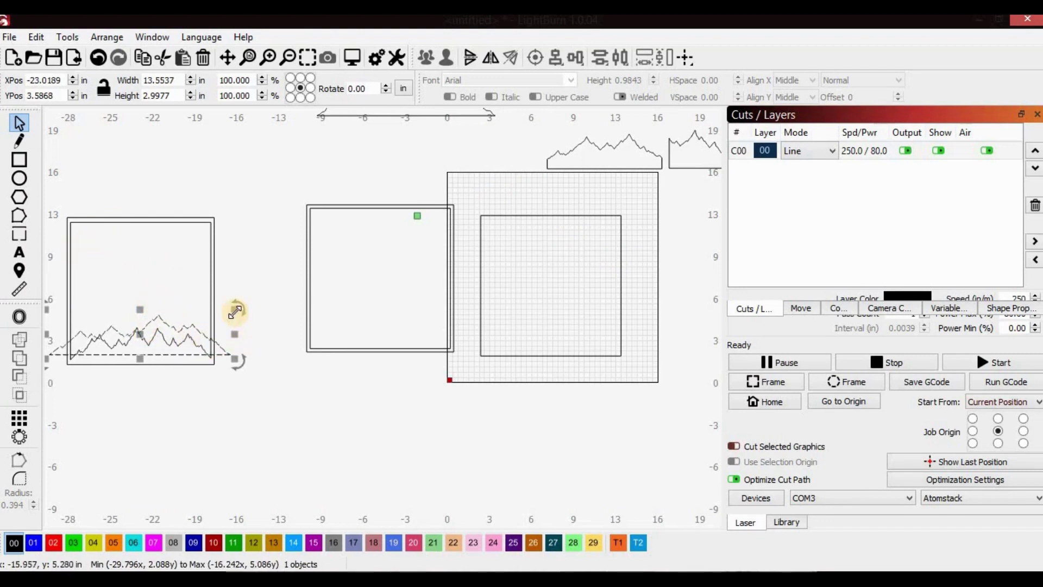
Shrink the mountain proportionally to about 12.75 in wide and place it across the lower part of the square on the bed.
{"action": "left_click_drag", "start_coordinate": [234, 311], "coordinate": [222, 312]}
{"action": "left_click_drag", "start_coordinate": [137, 338], "coordinate": [552, 326]}
{"action": "scroll", "coordinate": [379, 315], "scroll_direction": "up", "scroll_amount": 3}
{"action": "scroll", "coordinate": [379, 315], "scroll_direction": "down", "scroll_amount": 3}
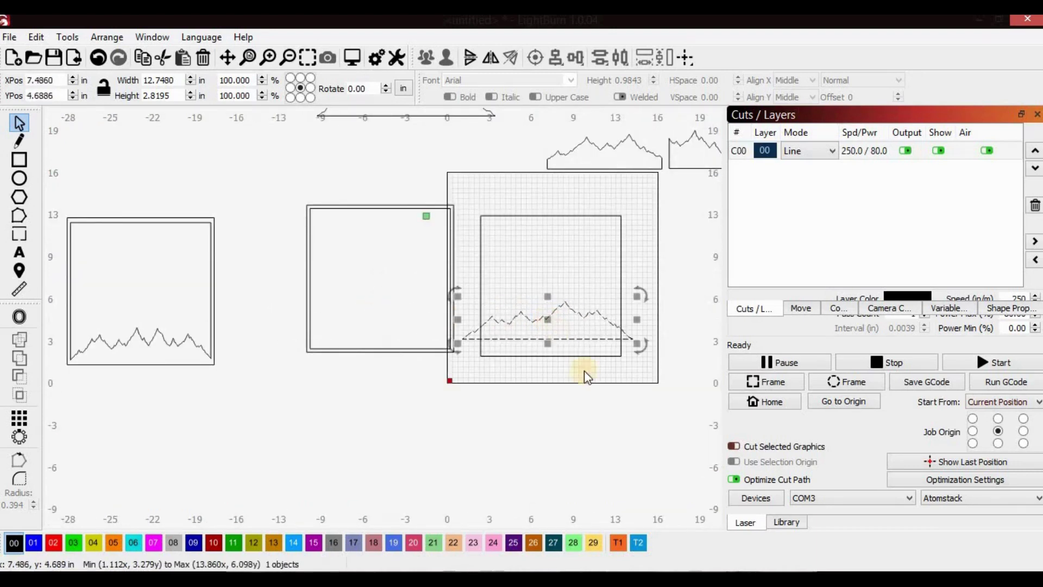
Subtract the 12.75 in wide mountain from the square on the bed.
{"action": "left_click", "coordinate": [585, 374]}
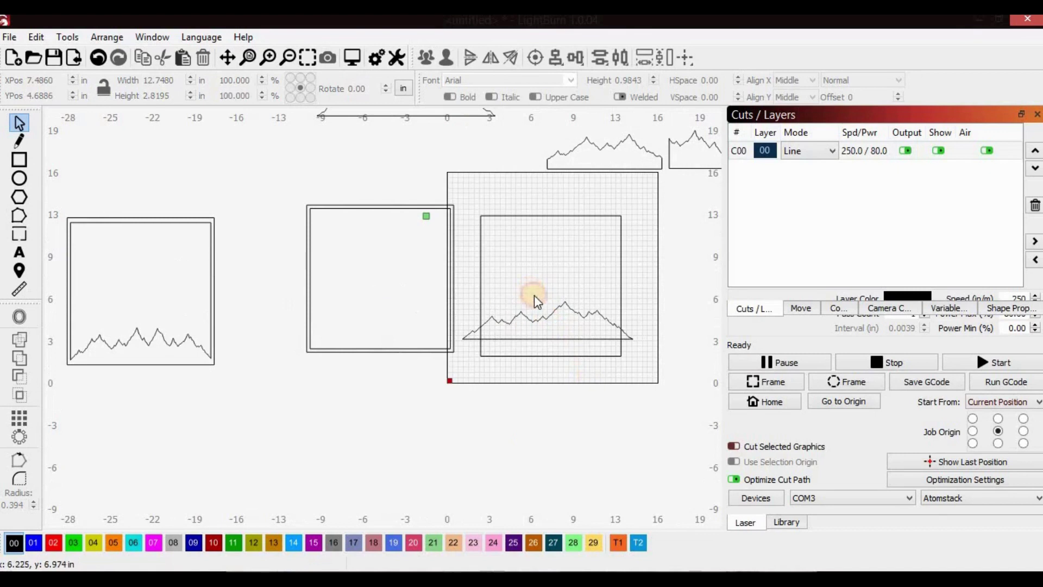
{"action": "left_click_drag", "start_coordinate": [584, 372], "coordinate": [517, 274]}
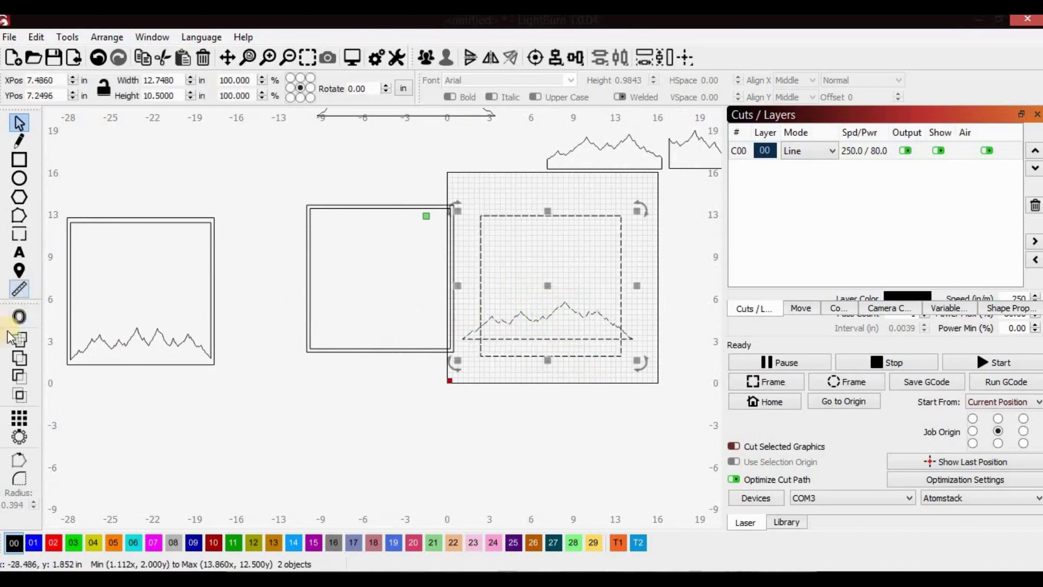
{"action": "left_click", "coordinate": [21, 360]}
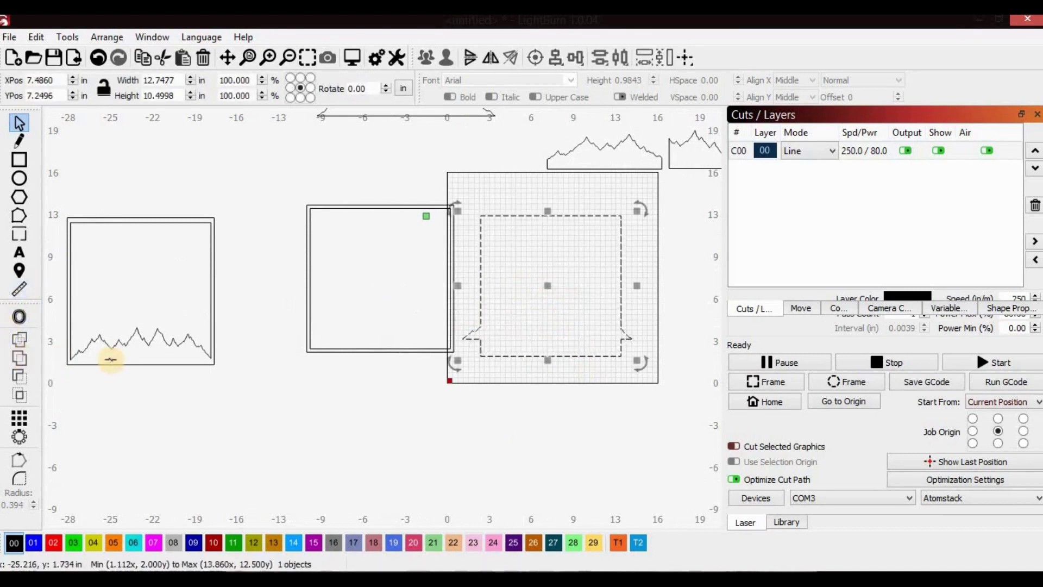
{"action": "key", "text": "ctrl+z"}
{"action": "left_click", "coordinate": [20, 375]}
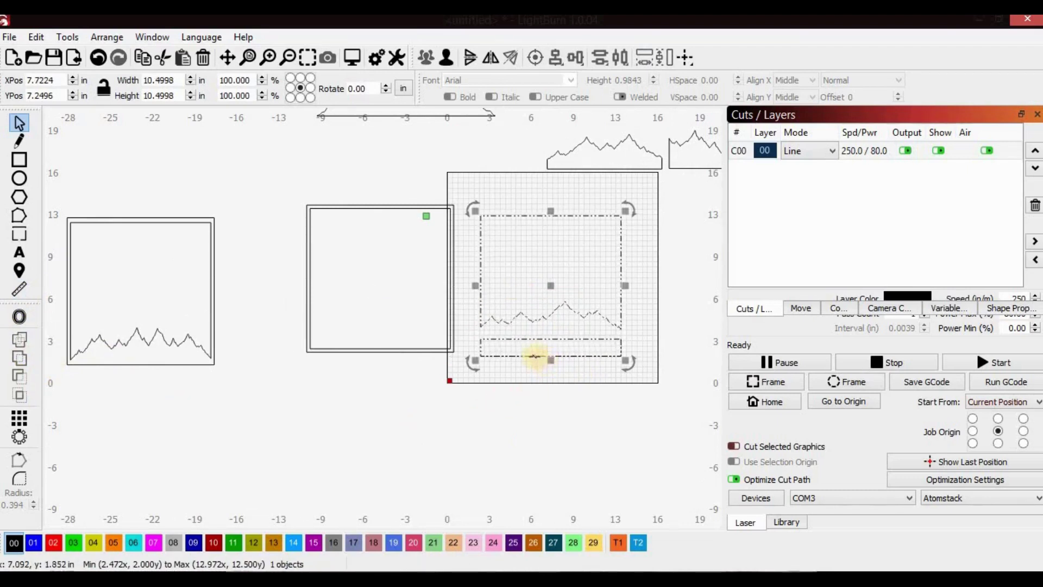
Ungroup the subtracted shape and delete the leftover rectangular strip below the mountain ridgeline.
{"action": "left_click", "coordinate": [541, 361]}
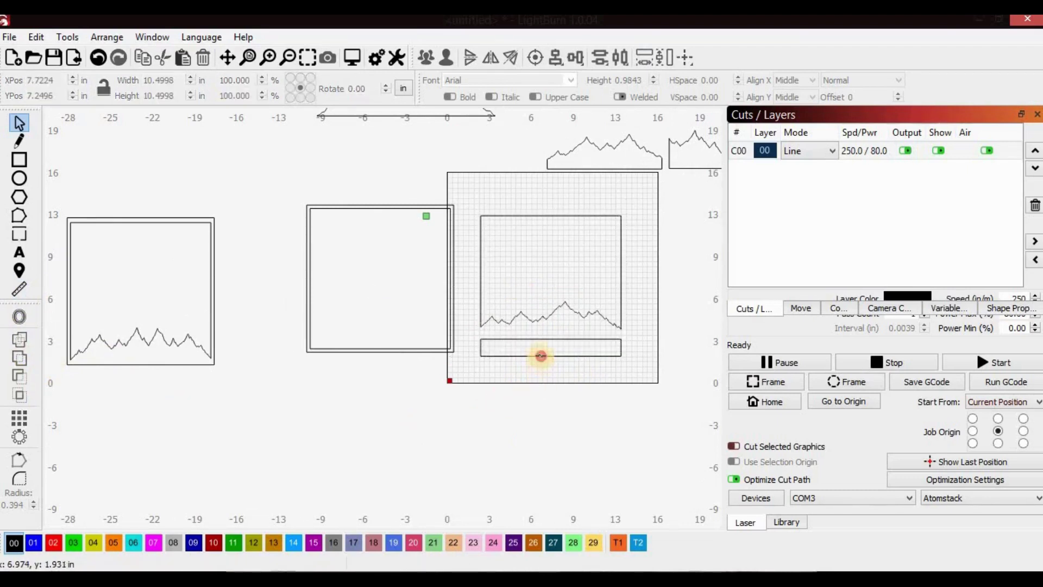
{"action": "left_click", "coordinate": [541, 356]}
{"action": "right_click", "coordinate": [541, 355]}
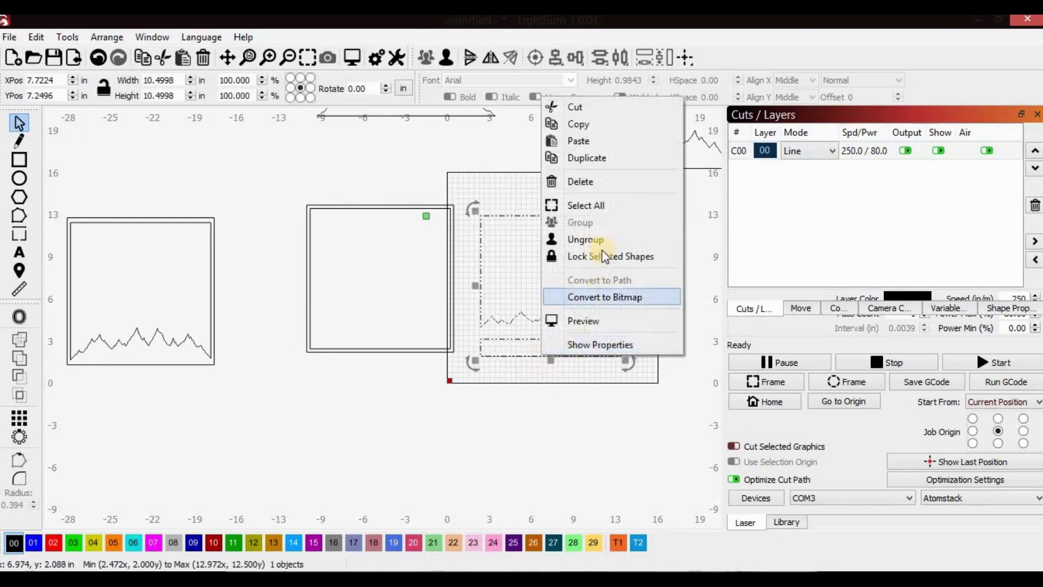
{"action": "left_click", "coordinate": [598, 238]}
{"action": "left_click", "coordinate": [590, 427]}
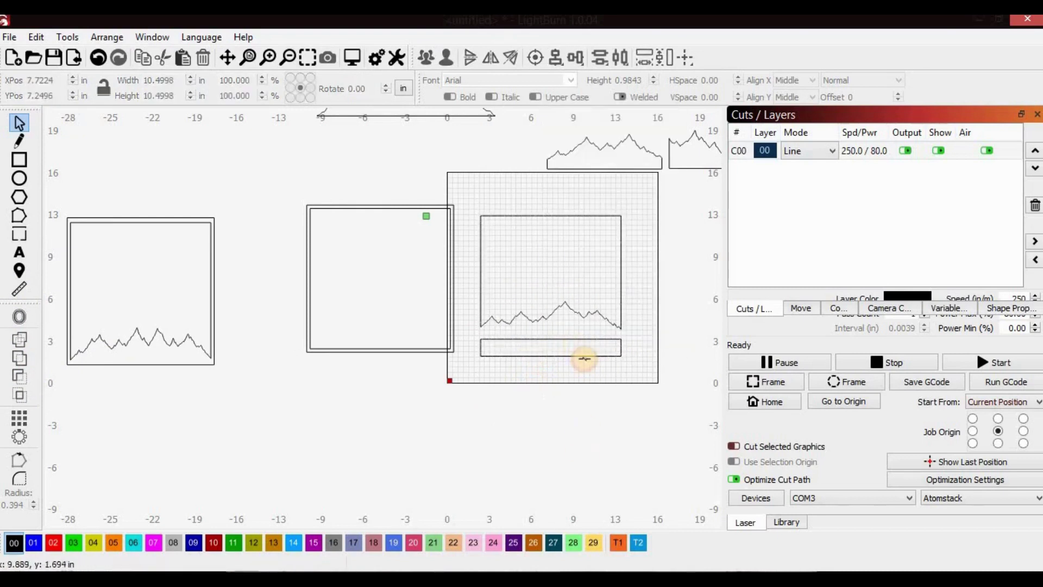
{"action": "left_click", "coordinate": [584, 357]}
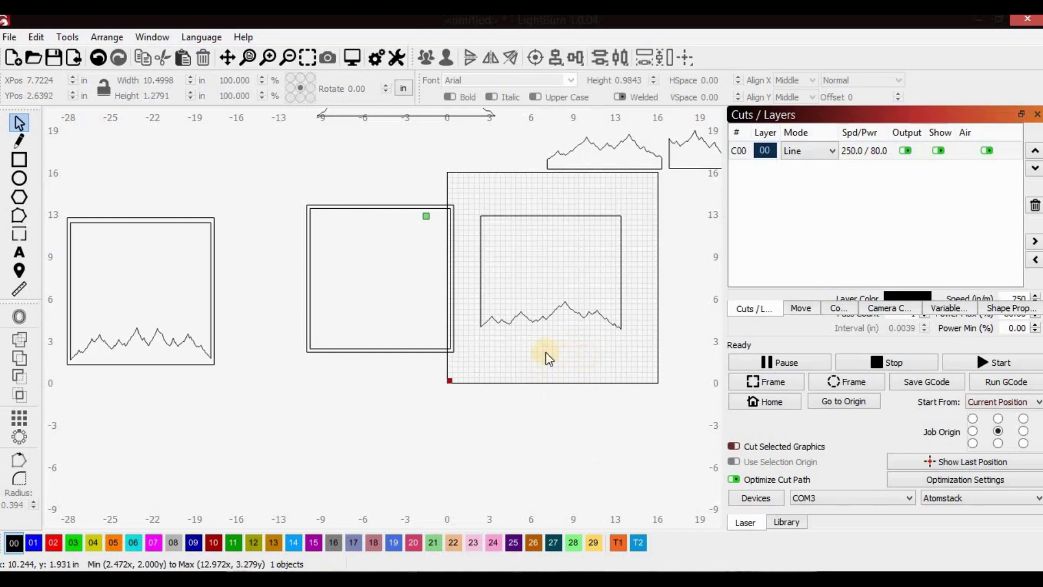
{"action": "left_click", "coordinate": [449, 342]}
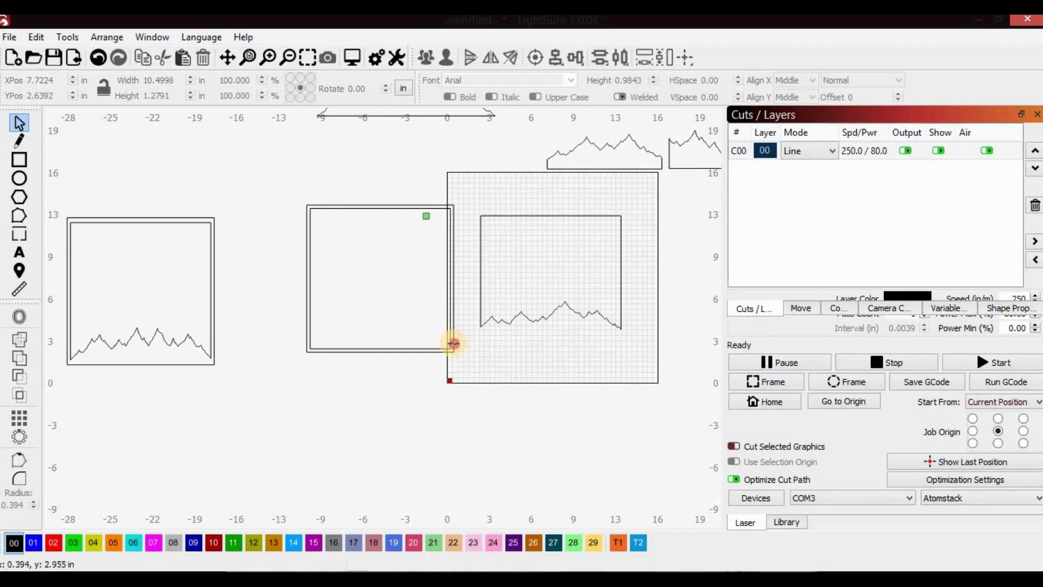
Move an 11 in frame over the bed's lower edge and fit the mountain-cut square inside its upper part.
{"action": "left_click", "coordinate": [454, 343]}
{"action": "left_click_drag", "start_coordinate": [454, 343], "coordinate": [556, 394]}
{"action": "left_click_drag", "start_coordinate": [550, 270], "coordinate": [571, 415]}
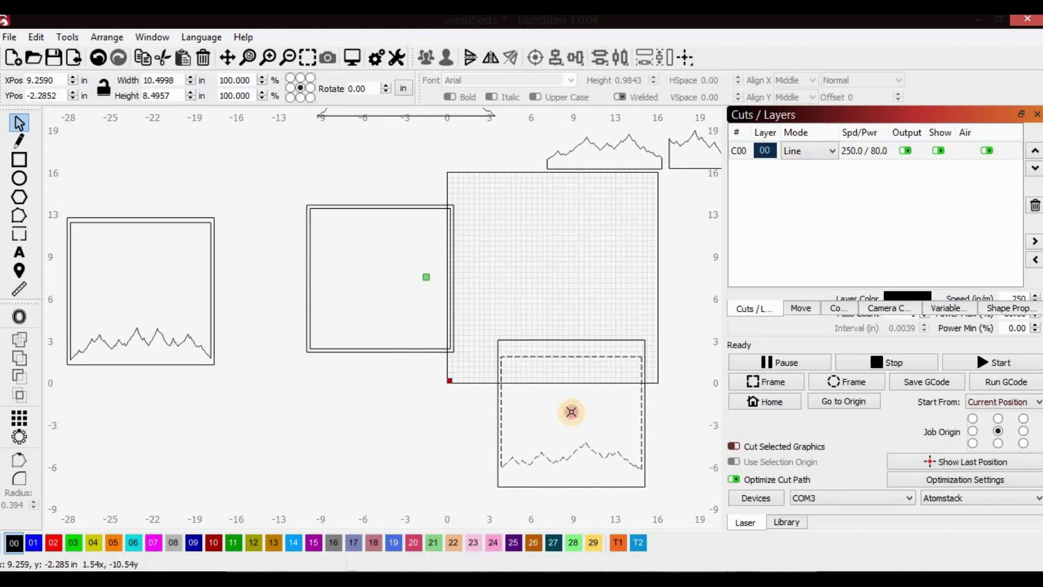
{"action": "left_click_drag", "start_coordinate": [573, 405], "coordinate": [570, 411]}
{"action": "key", "text": "Up"}
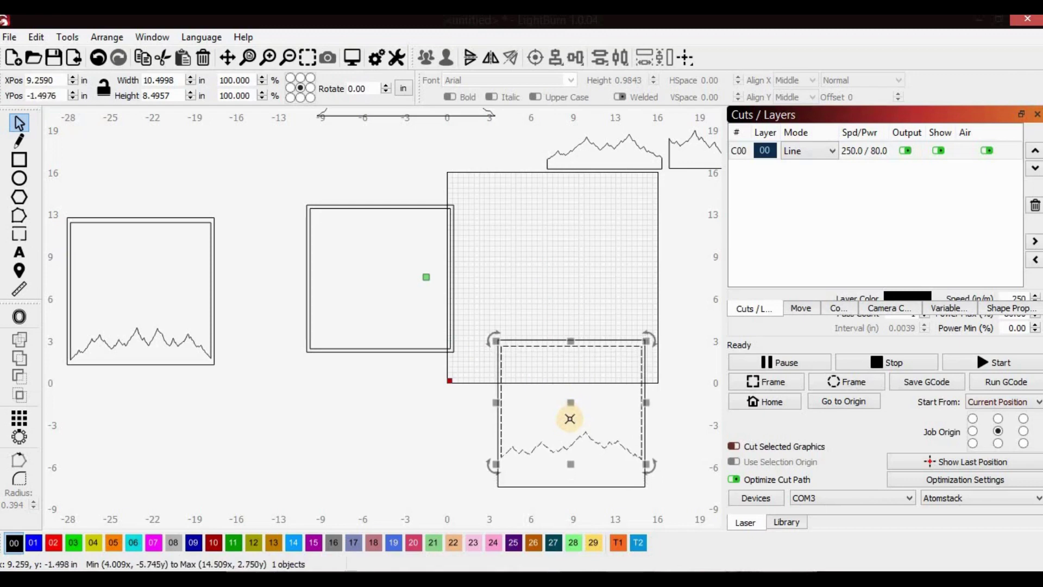
{"action": "scroll", "coordinate": [570, 418], "scroll_direction": "up", "scroll_amount": 3}
{"action": "scroll", "coordinate": [105, 201], "scroll_direction": "down", "scroll_amount": 6}
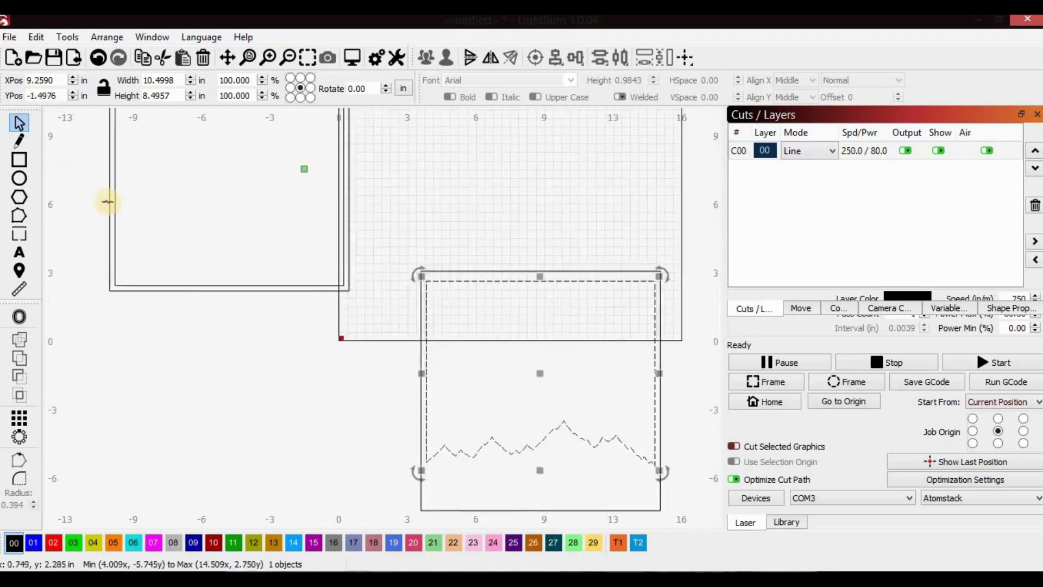
{"action": "scroll", "coordinate": [49, 158], "scroll_direction": "up", "scroll_amount": 3}
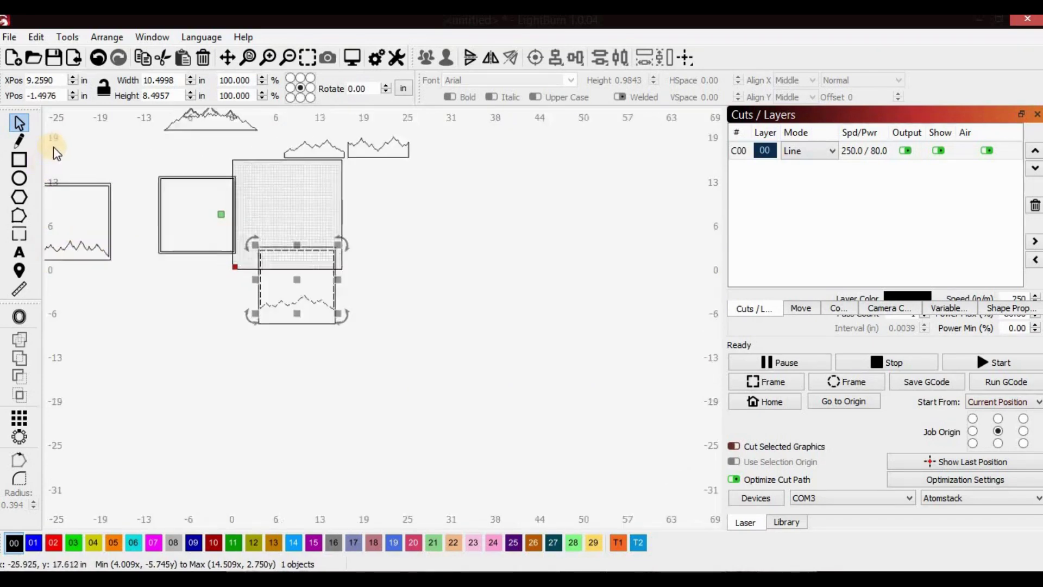
Move the finished grouped mountain layer from the far left onto the bed and inspect its frame margin up close.
{"action": "left_click", "coordinate": [147, 373]}
{"action": "left_click", "coordinate": [151, 326]}
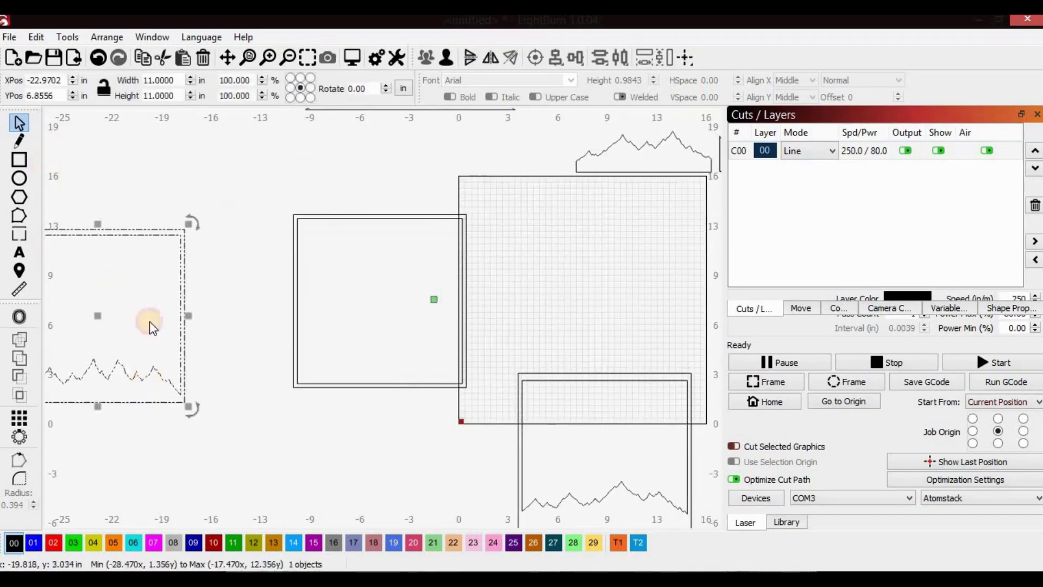
{"action": "left_click_drag", "start_coordinate": [98, 312], "coordinate": [576, 285]}
{"action": "scroll", "coordinate": [575, 285], "scroll_direction": "up", "scroll_amount": 2}
{"action": "scroll", "coordinate": [633, 224], "scroll_direction": "down", "scroll_amount": 2}
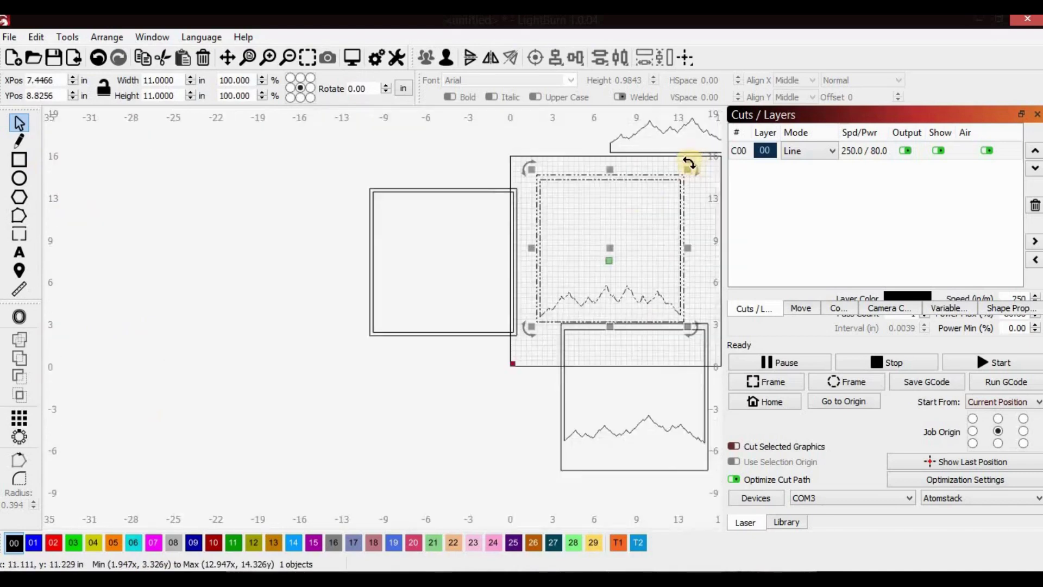
{"action": "scroll", "coordinate": [675, 195], "scroll_direction": "up", "scroll_amount": 2}
{"action": "scroll", "coordinate": [421, 299], "scroll_direction": "up", "scroll_amount": 2}
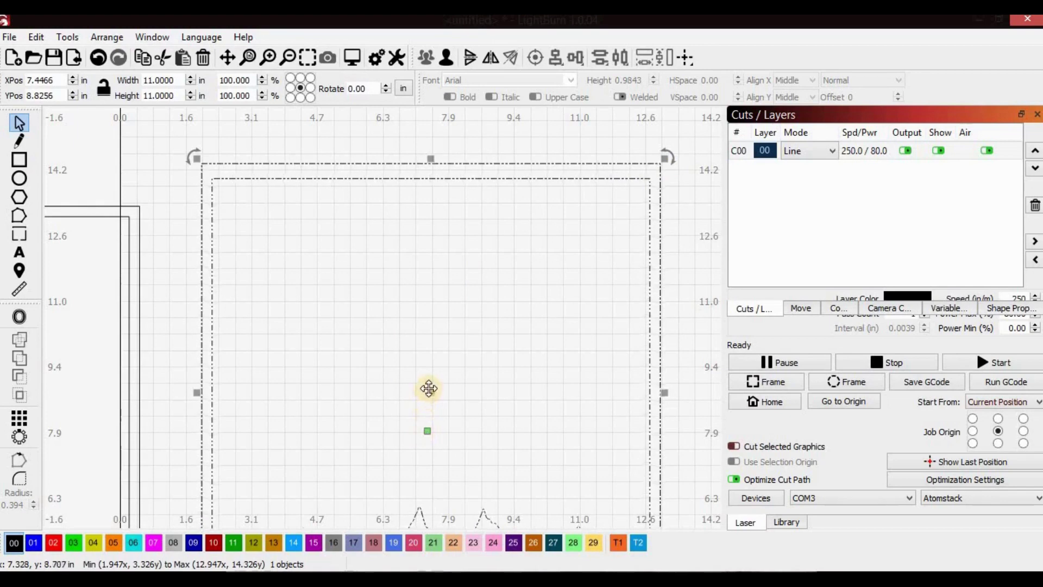
Try small up and down nudges on the grouped layer, and park it left of the empty frames at about X -18 in.
{"action": "left_click_drag", "start_coordinate": [432, 390], "coordinate": [433, 399]}
{"action": "scroll", "coordinate": [462, 202], "scroll_direction": "up", "scroll_amount": 2}
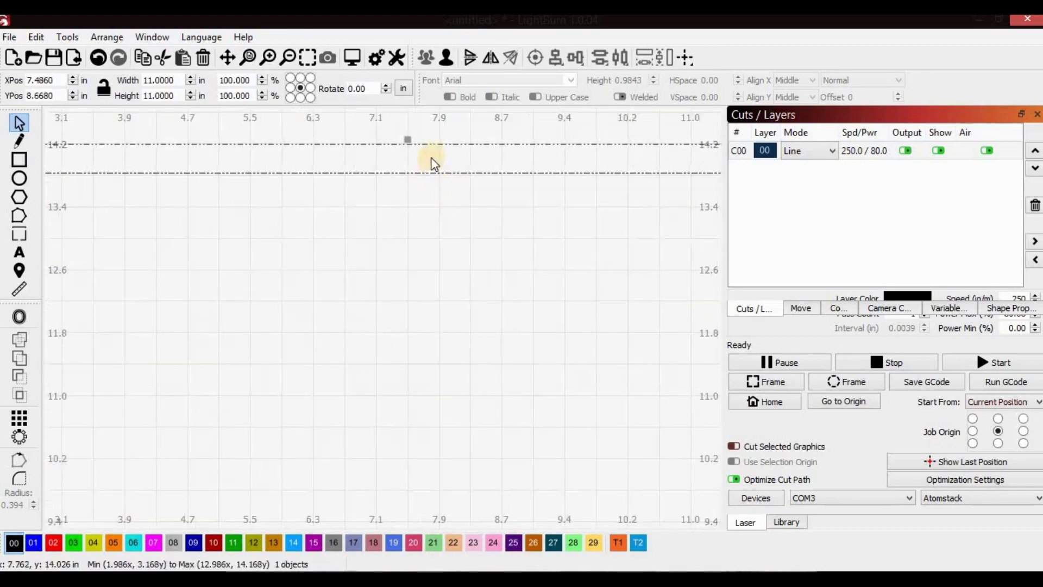
{"action": "key", "text": "Down"}
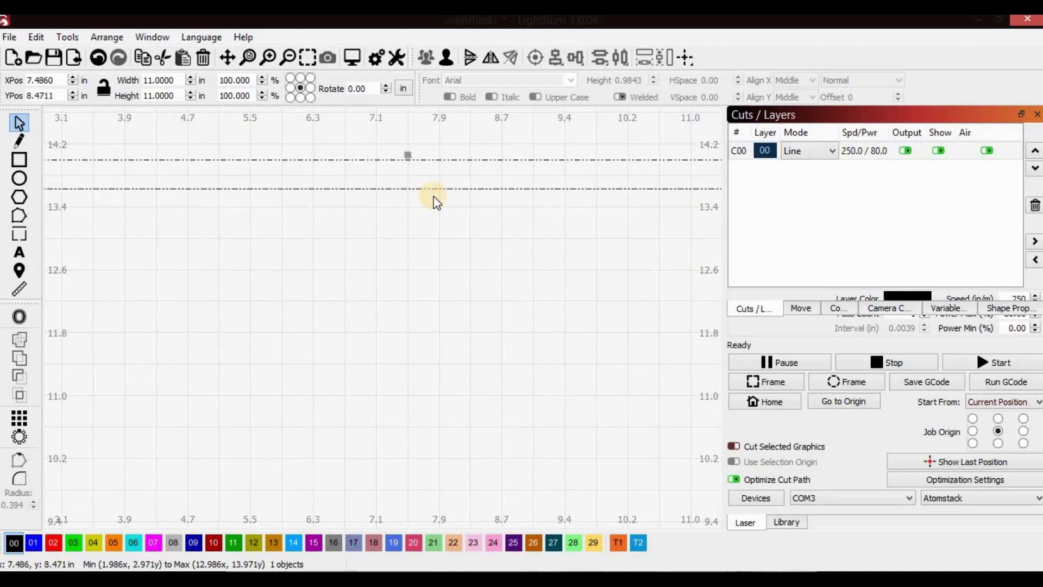
{"action": "key", "text": "Up"}
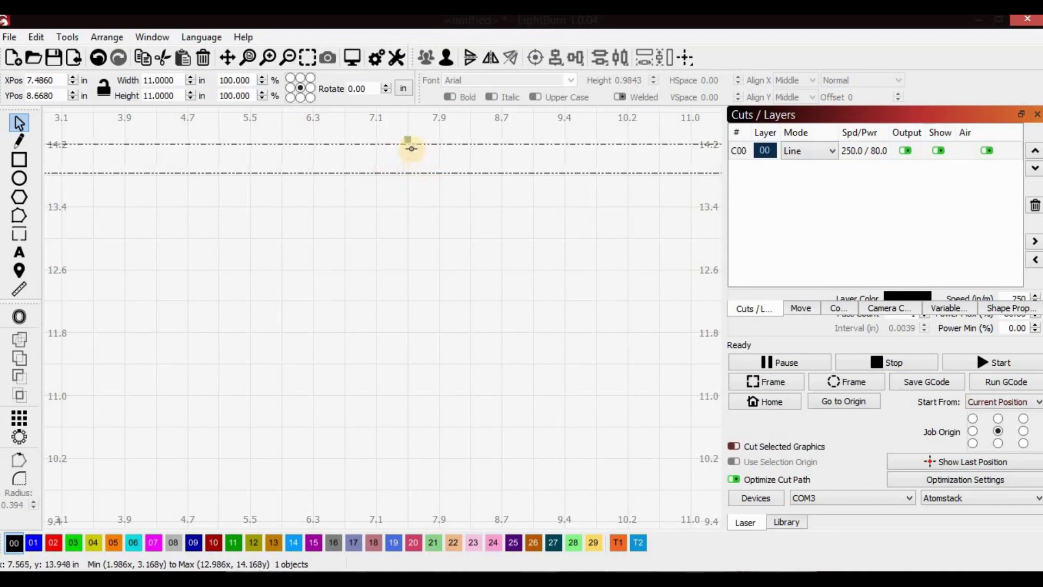
{"action": "scroll", "coordinate": [449, 276], "scroll_direction": "down", "scroll_amount": 8}
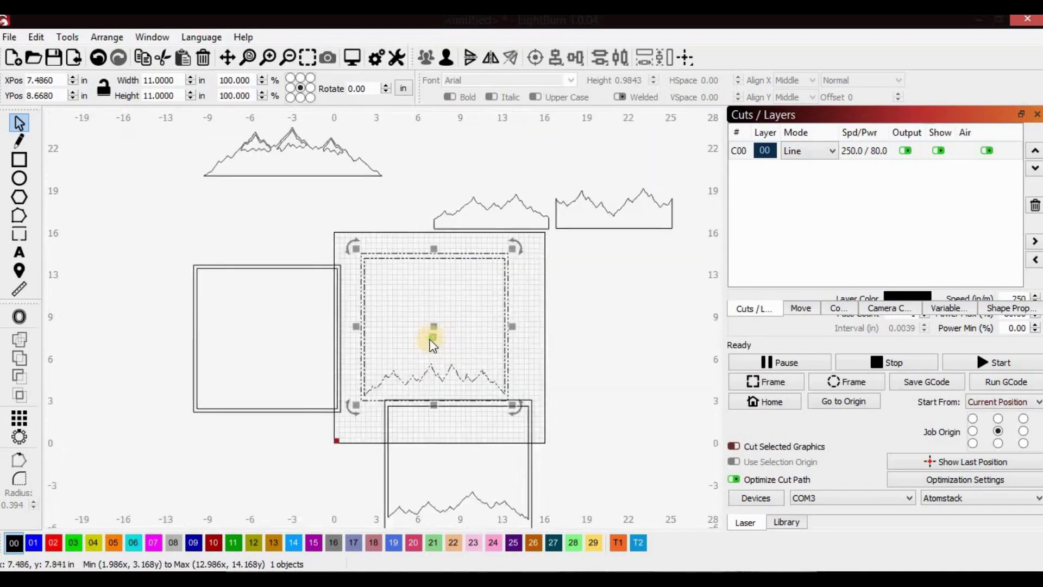
{"action": "left_click_drag", "start_coordinate": [434, 327], "coordinate": [82, 341]}
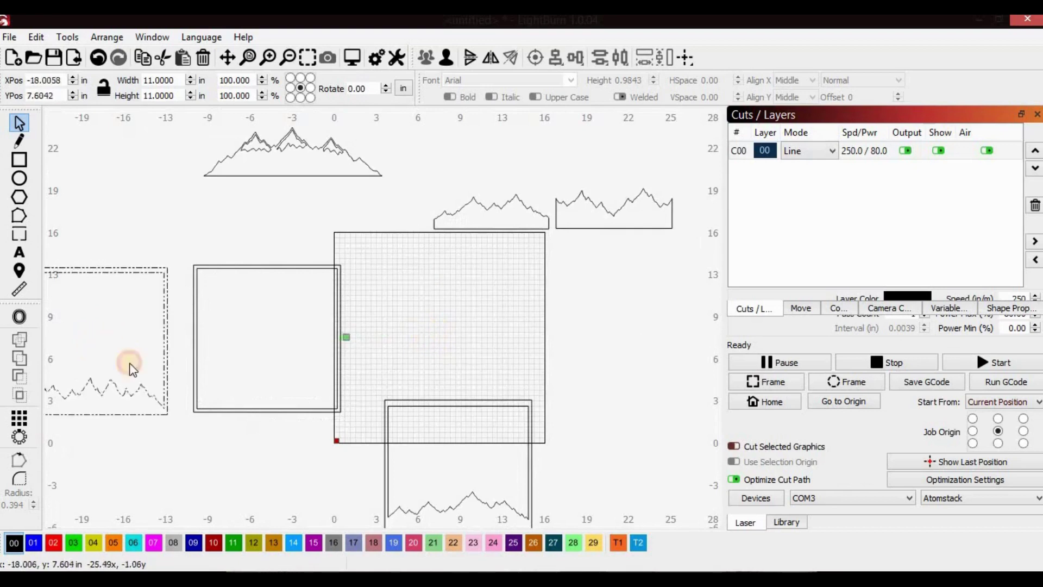
Move the new frame and its mountain-cut square together onto the bed, centred at about X 8.12, Y 7.49 in.
{"action": "left_click_drag", "start_coordinate": [350, 372], "coordinate": [451, 439]}
{"action": "left_click_drag", "start_coordinate": [575, 480], "coordinate": [450, 284]}
{"action": "scroll", "coordinate": [450, 284], "scroll_direction": "up", "scroll_amount": 3}
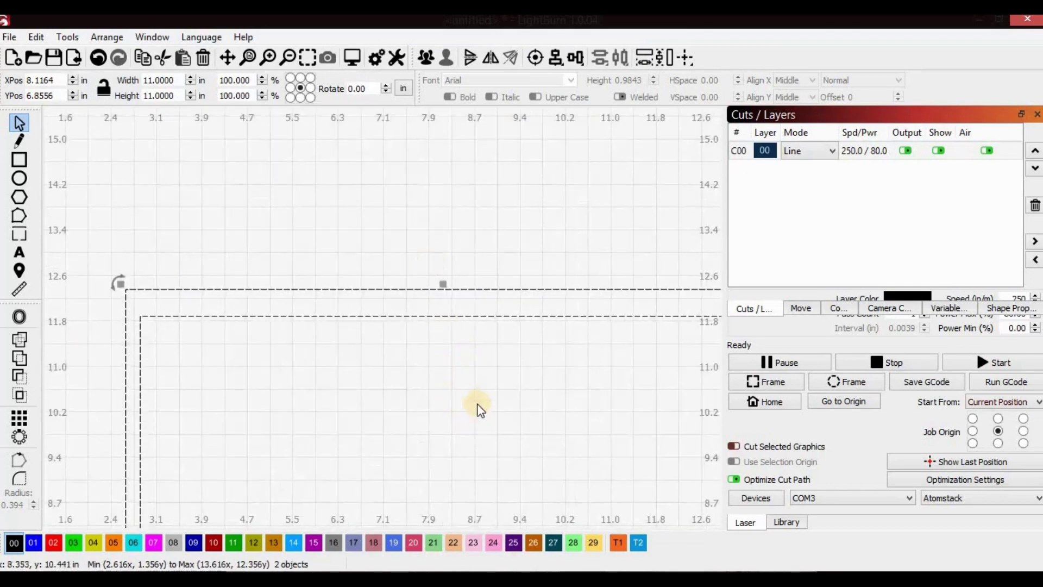
{"action": "left_click", "coordinate": [455, 481]}
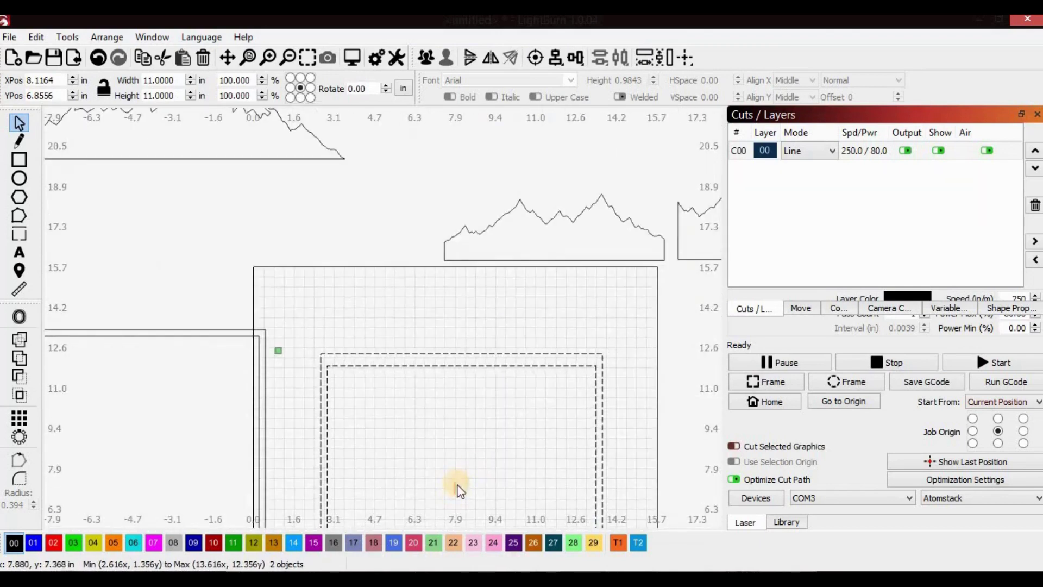
{"action": "scroll", "coordinate": [451, 484], "scroll_direction": "down", "scroll_amount": 2}
{"action": "left_click", "coordinate": [458, 481]}
{"action": "left_click_drag", "start_coordinate": [458, 481], "coordinate": [457, 478]}
{"action": "scroll", "coordinate": [458, 477], "scroll_direction": "up", "scroll_amount": 2}
{"action": "scroll", "coordinate": [456, 473], "scroll_direction": "up", "scroll_amount": 2}
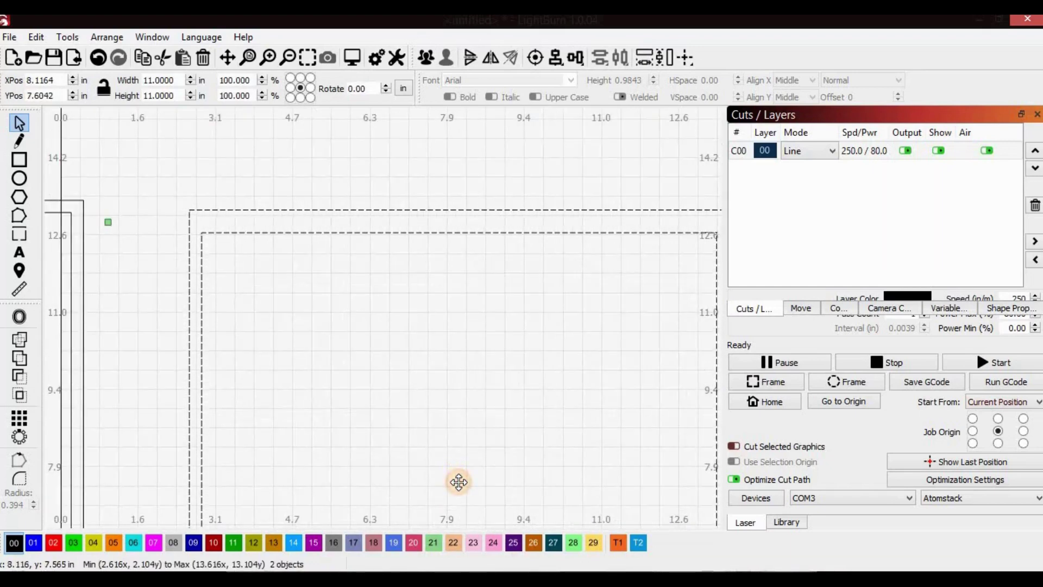
{"action": "left_click_drag", "start_coordinate": [459, 482], "coordinate": [459, 488]}
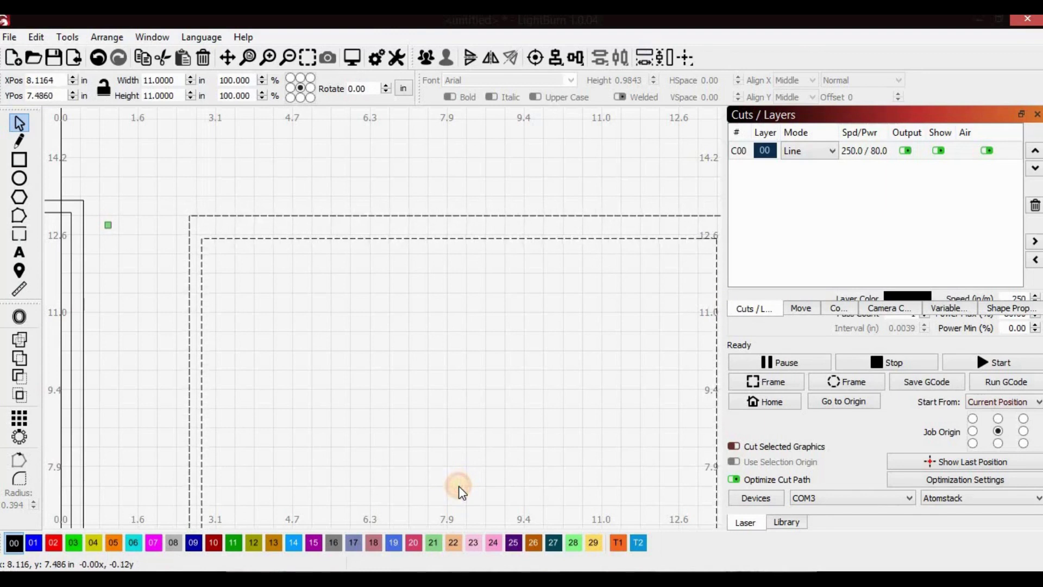
Nudge the mountain-cut square up within its frame to Y 8.3918 in to even out the upper margin.
{"action": "left_click", "coordinate": [491, 234]}
{"action": "left_click", "coordinate": [494, 238]}
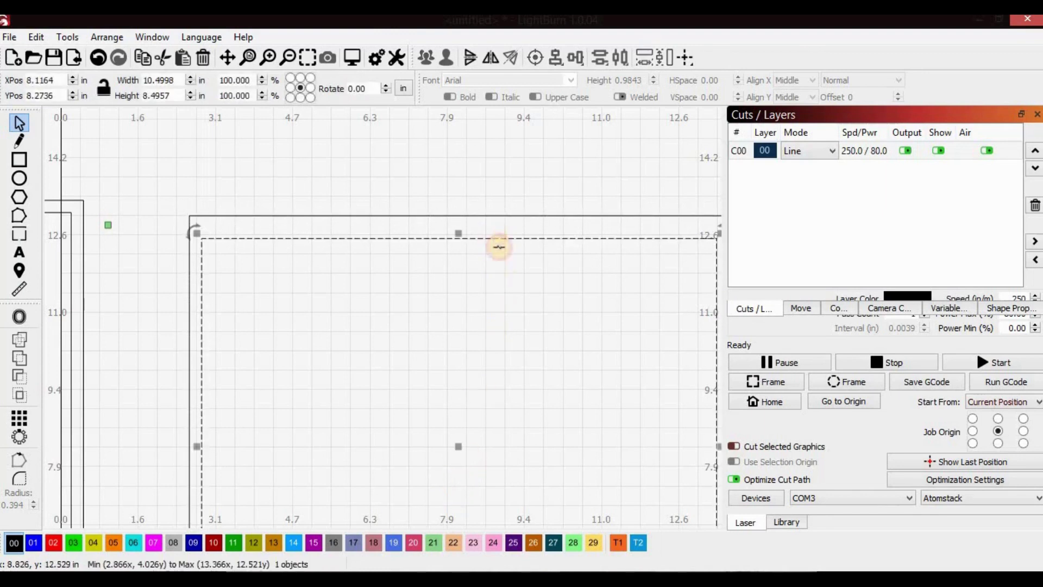
{"action": "key", "text": "Up"}
{"action": "key", "text": "Up"}
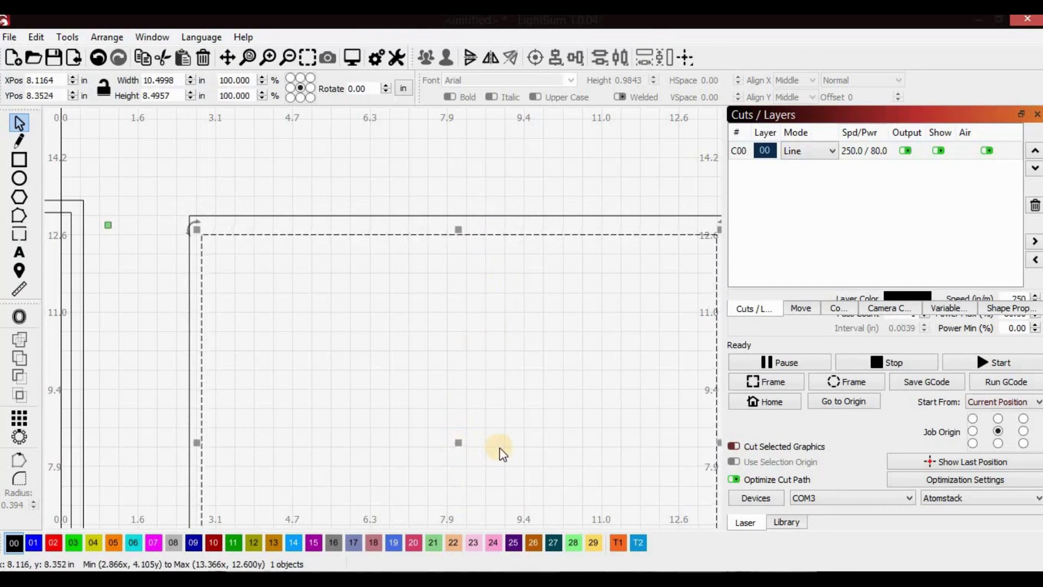
{"action": "key", "text": "Up"}
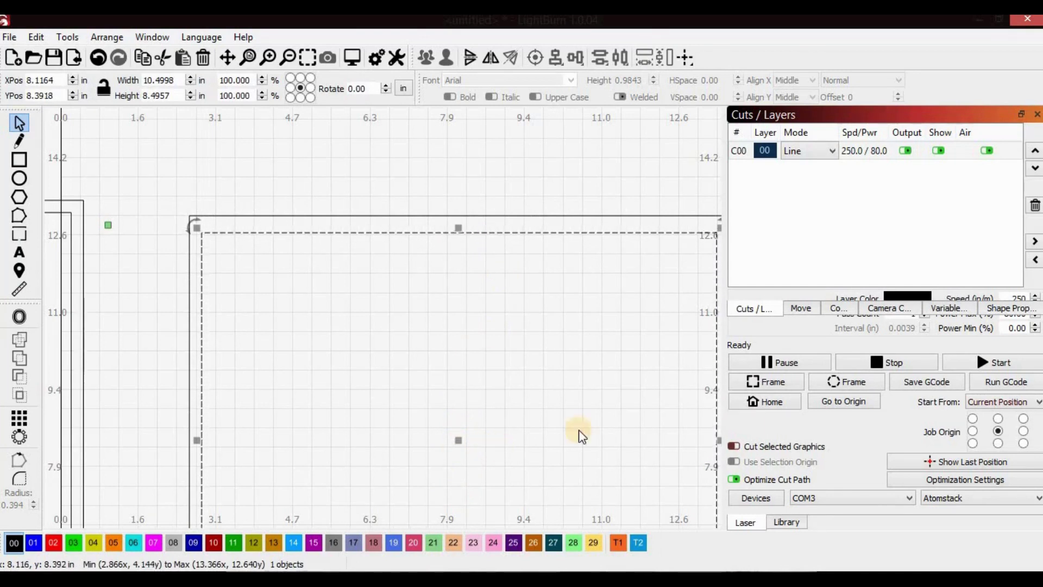
{"action": "scroll", "coordinate": [580, 433], "scroll_direction": "down", "scroll_amount": 6}
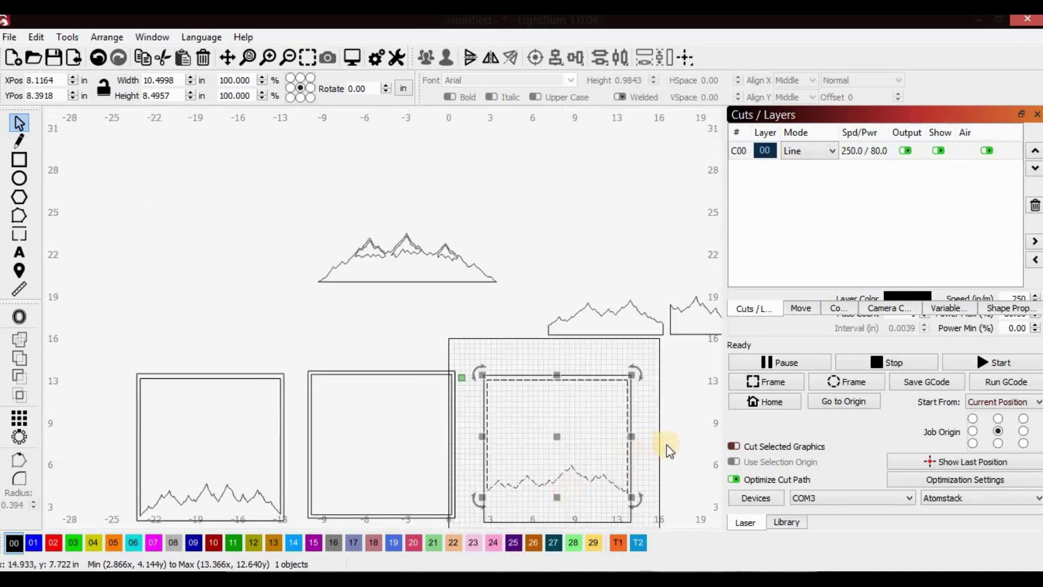
Group the mountain-cut square with its 11 in frame on the bed.
{"action": "left_click", "coordinate": [668, 446]}
{"action": "left_click", "coordinate": [621, 443]}
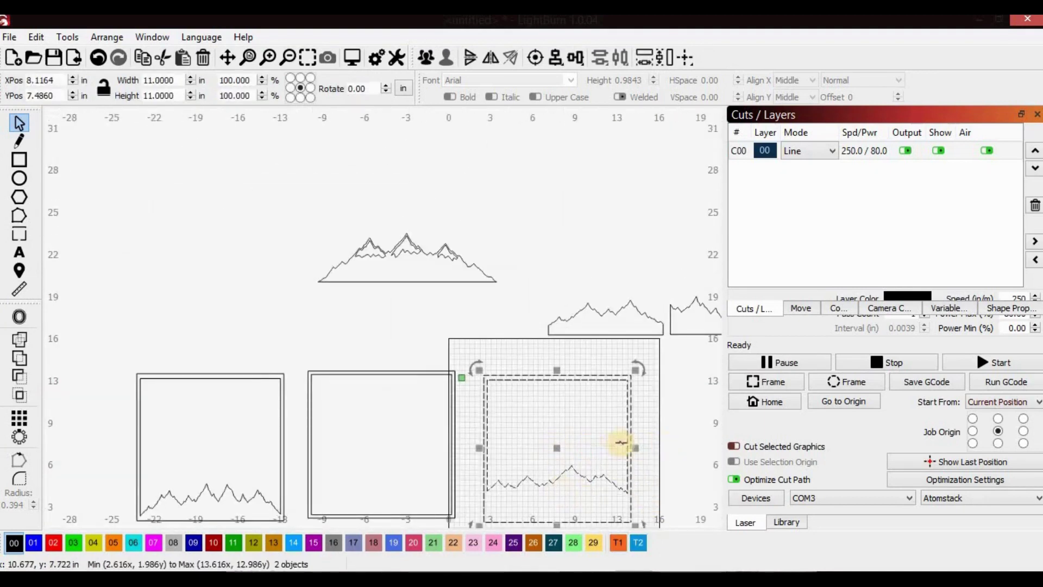
{"action": "right_click", "coordinate": [634, 443]}
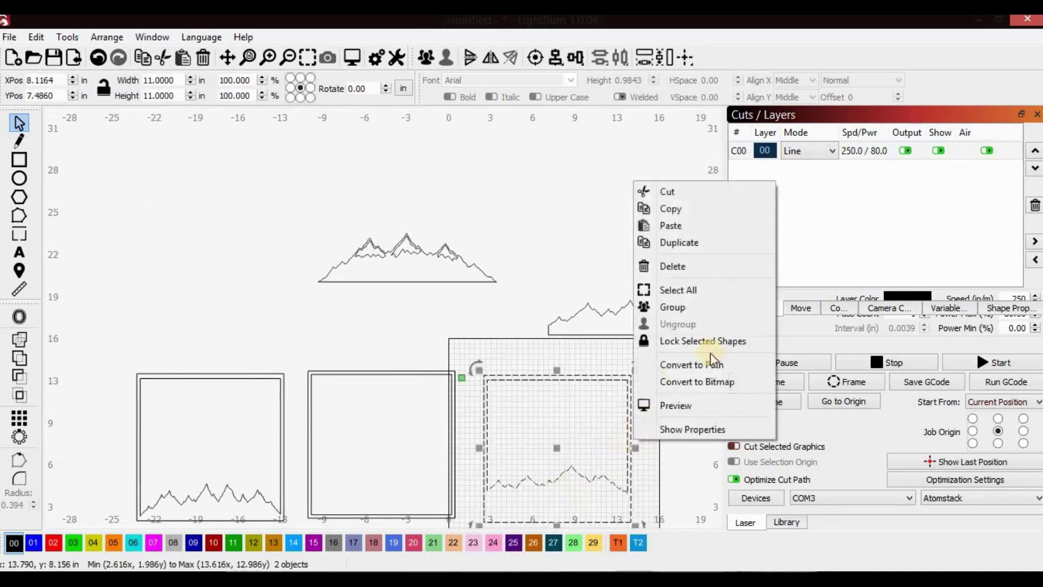
{"action": "left_click", "coordinate": [688, 303]}
Place the new grouped layer over the first finished layer and compare their ridgelines.
{"action": "left_click_drag", "start_coordinate": [571, 451], "coordinate": [207, 447]}
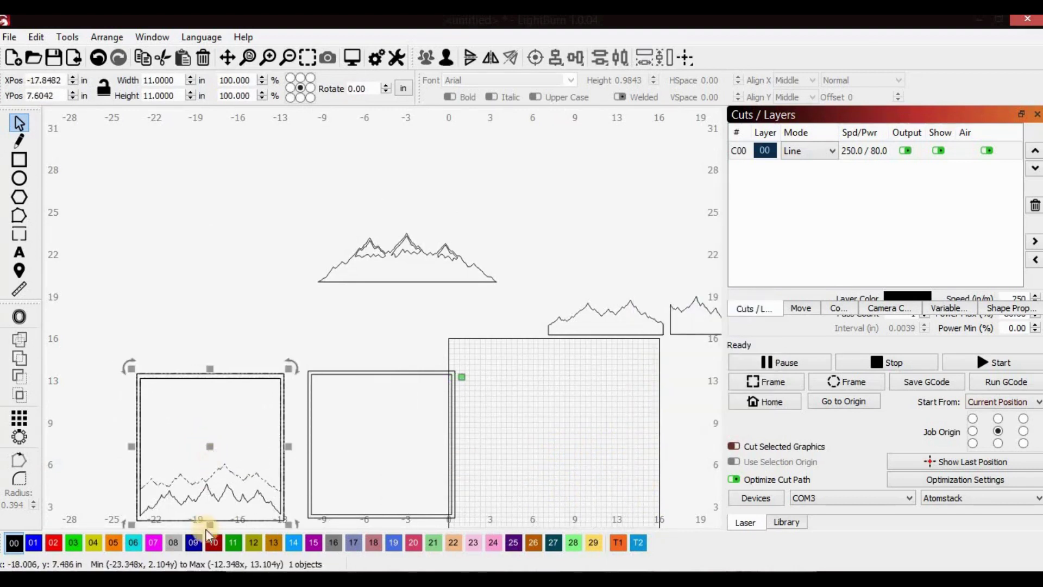
{"action": "left_click", "coordinate": [180, 320]}
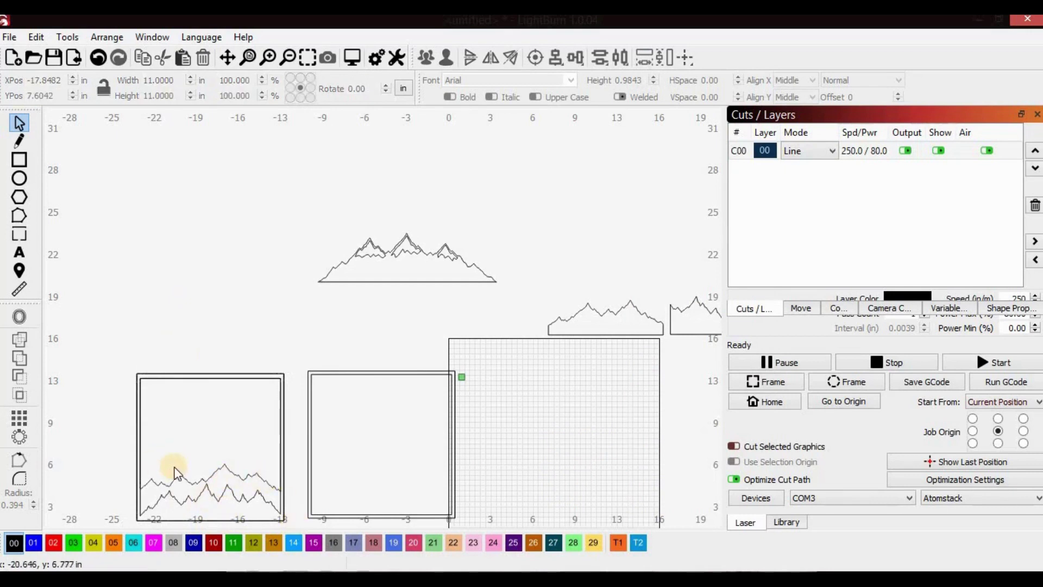
{"action": "left_click", "coordinate": [215, 472]}
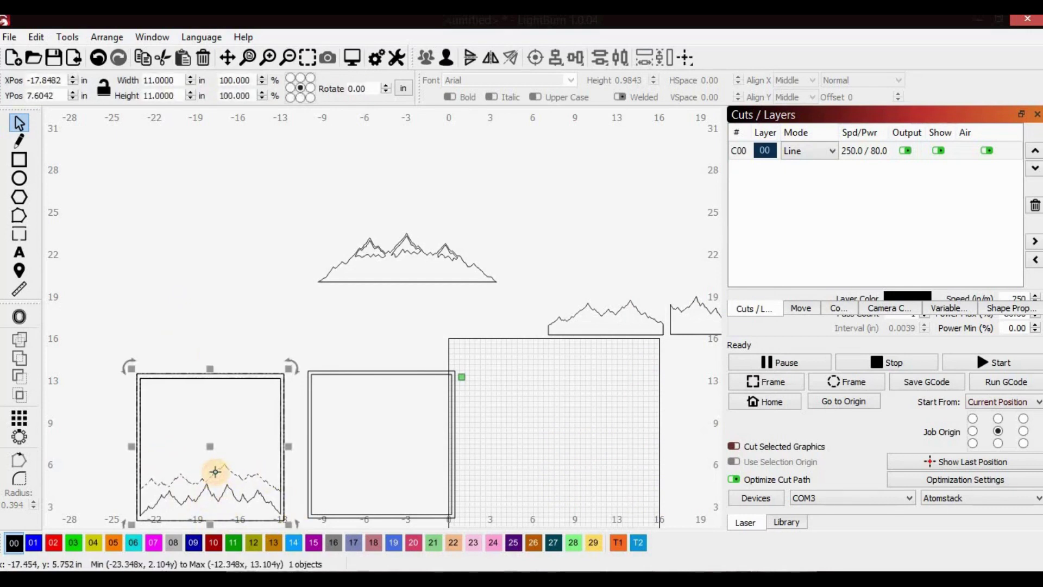
{"action": "mouse_move", "coordinate": [219, 471]}
{"action": "left_mouse_down"}
{"action": "mouse_move", "coordinate": [210, 443]}
{"action": "mouse_move", "coordinate": [303, 438]}
{"action": "mouse_move", "coordinate": [204, 444]}
{"action": "mouse_move", "coordinate": [217, 466]}
{"action": "left_mouse_up"}
{"action": "scroll", "coordinate": [221, 479], "scroll_direction": "up", "scroll_amount": 5}
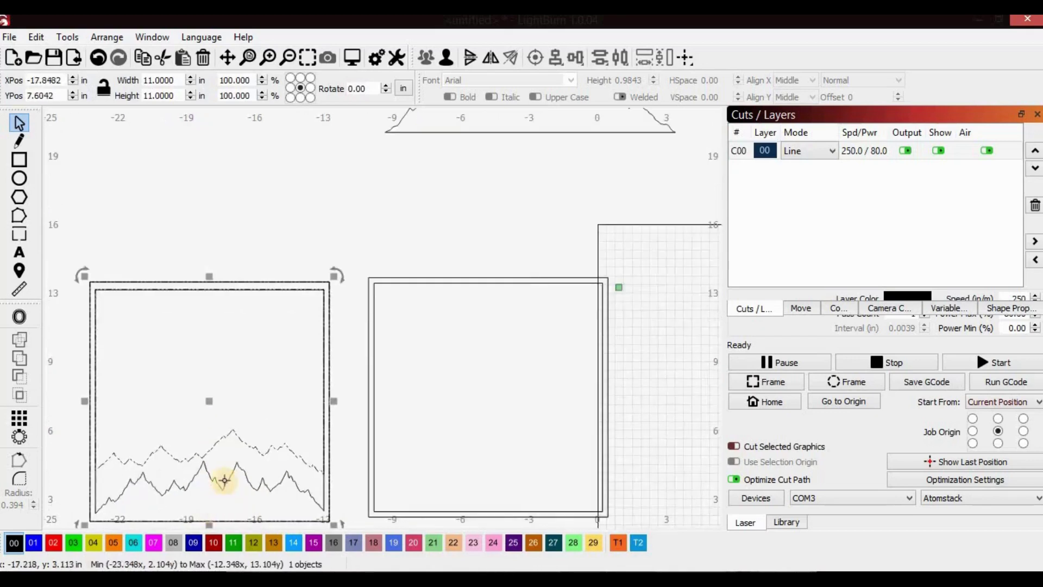
{"action": "scroll", "coordinate": [224, 480], "scroll_direction": "down", "scroll_amount": 5}
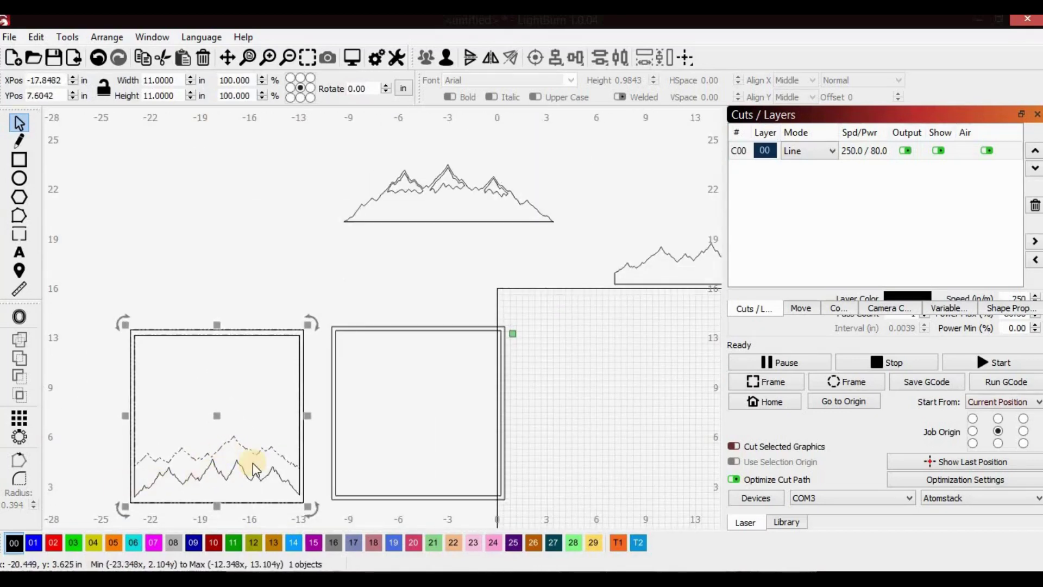
Move the new grouped layer off the first one and park it to its left at about X -29.39, Y 7.49 in.
{"action": "left_click_drag", "start_coordinate": [197, 342], "coordinate": [162, 220]}
{"action": "scroll", "coordinate": [386, 433], "scroll_direction": "down", "scroll_amount": 3}
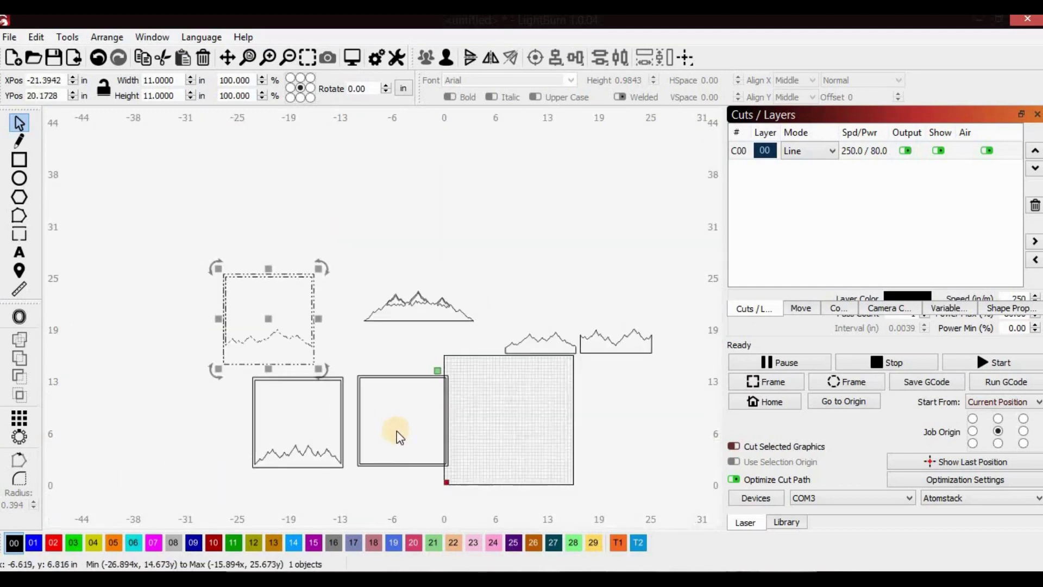
{"action": "left_click", "coordinate": [293, 451]}
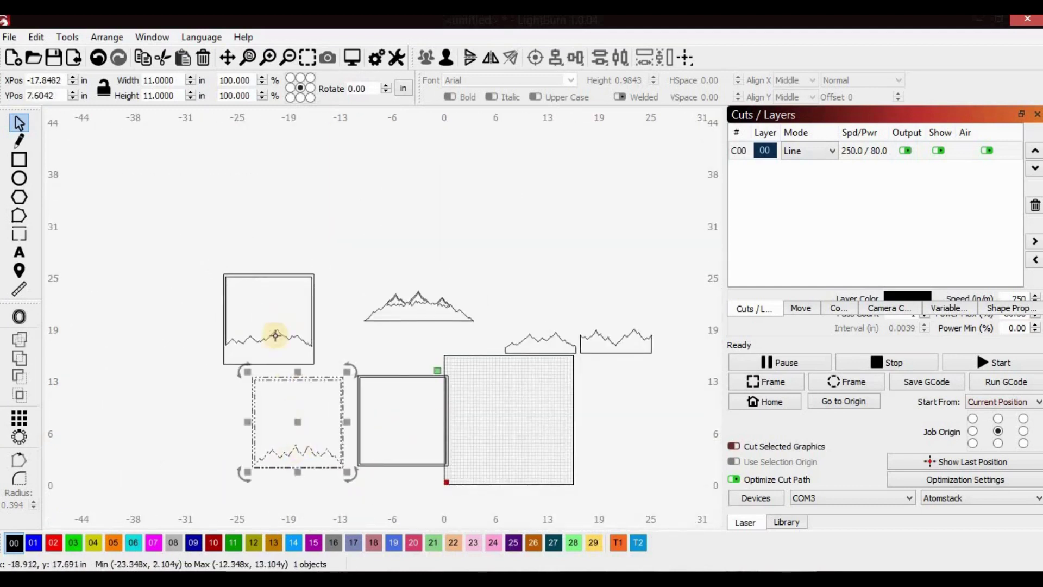
{"action": "left_click_drag", "start_coordinate": [359, 373], "coordinate": [123, 344]}
{"action": "left_click_drag", "start_coordinate": [268, 312], "coordinate": [203, 422]}
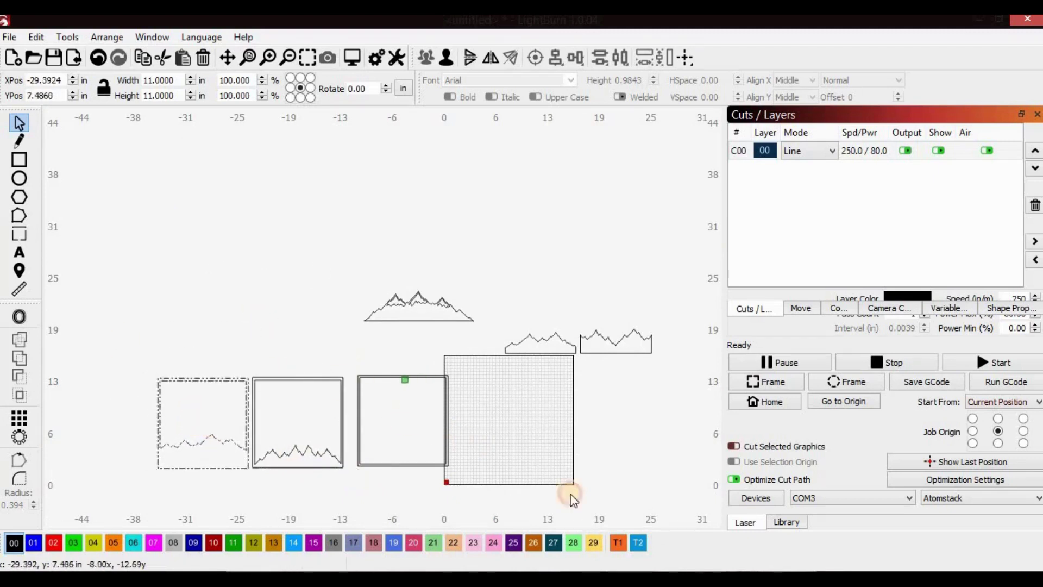
Move a 10.5 in square out of the empty frame onto the bed at about X 8.08, Y 7.68 in.
{"action": "scroll", "coordinate": [699, 447], "scroll_direction": "up", "scroll_amount": 2}
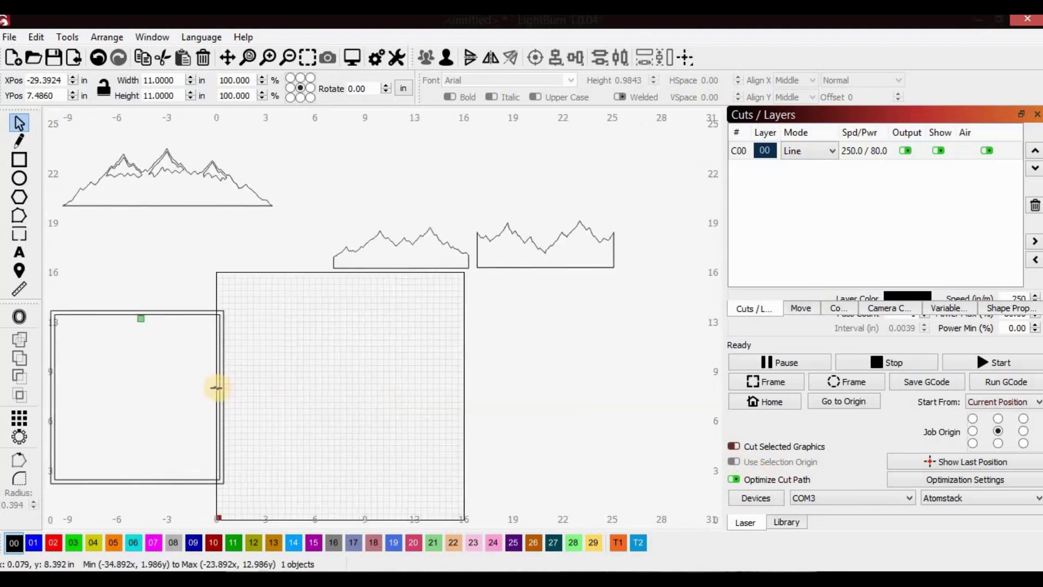
{"action": "left_click", "coordinate": [221, 388]}
{"action": "left_click_drag", "start_coordinate": [220, 388], "coordinate": [342, 400]}
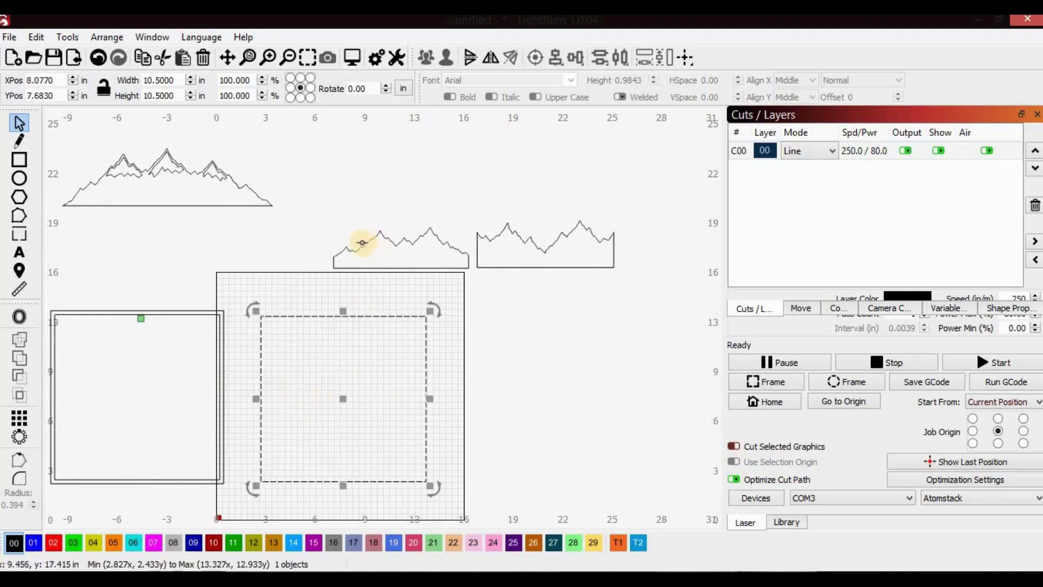
Move the left of the two mountain silhouettes above the bed onto the newest grouped layer, near its ridgeline.
{"action": "left_click", "coordinate": [362, 248]}
{"action": "left_click_drag", "start_coordinate": [387, 390], "coordinate": [328, 428]}
{"action": "scroll", "coordinate": [135, 451], "scroll_direction": "down", "scroll_amount": 6}
{"action": "scroll", "coordinate": [136, 444], "scroll_direction": "up", "scroll_amount": 3}
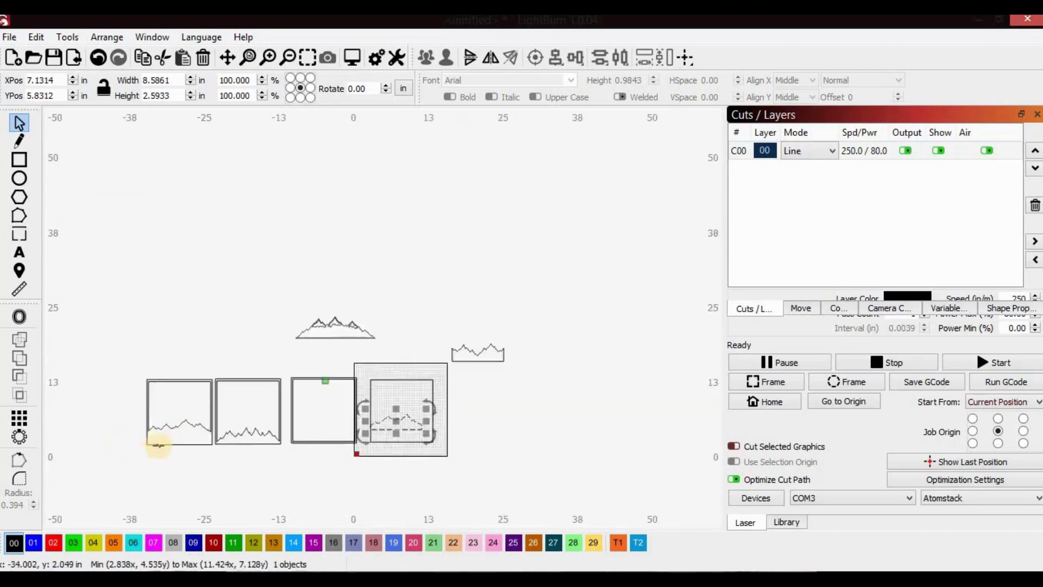
{"action": "left_click_drag", "start_coordinate": [429, 424], "coordinate": [152, 405]}
{"action": "scroll", "coordinate": [153, 405], "scroll_direction": "up", "scroll_amount": 8}
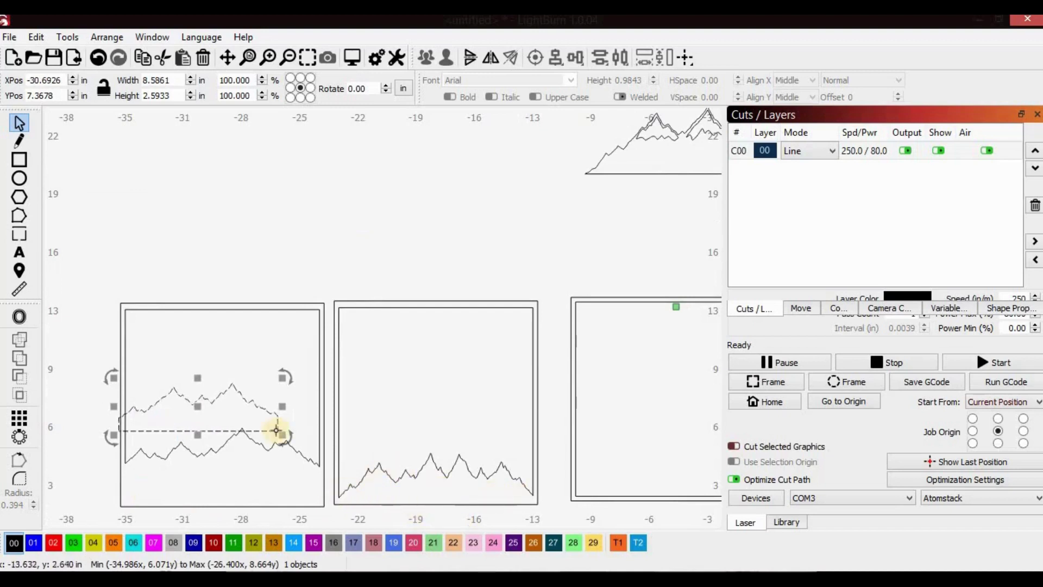
Enlarge the mountain silhouette proportionally to about 11 in wide and position it over the newest layer's ridgeline for comparison.
{"action": "left_click_drag", "start_coordinate": [300, 366], "coordinate": [330, 366]}
{"action": "left_click_drag", "start_coordinate": [220, 399], "coordinate": [224, 433]}
{"action": "left_click_drag", "start_coordinate": [223, 436], "coordinate": [219, 442]}
{"action": "scroll", "coordinate": [652, 483], "scroll_direction": "down", "scroll_amount": 4}
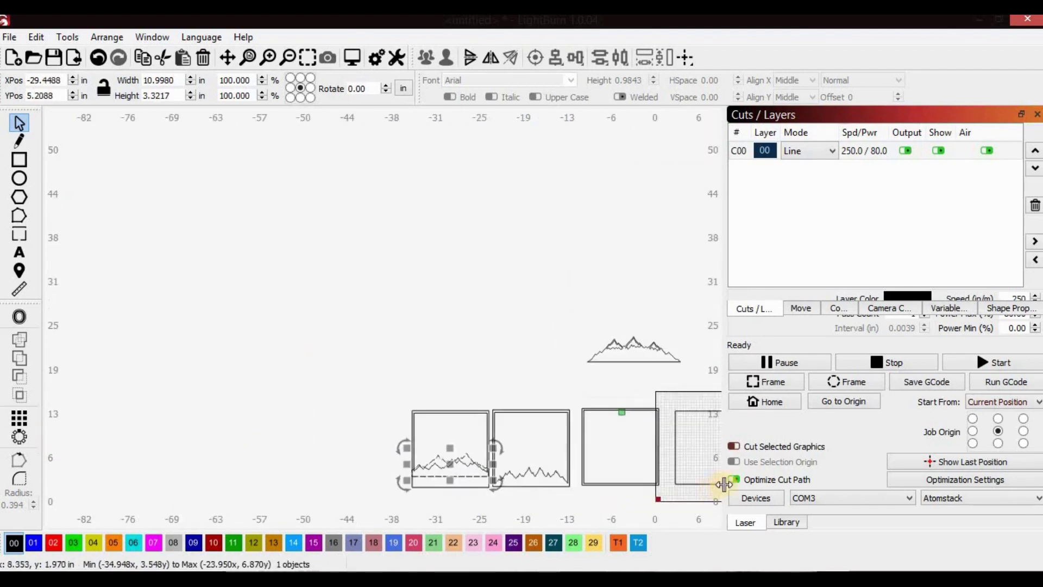
Move the enlarged mountain silhouette onto the 10.5 in square on the bed, at about X 8.04, Y 5.63 in.
{"action": "left_click", "coordinate": [227, 57]}
{"action": "left_click_drag", "start_coordinate": [151, 265], "coordinate": [90, 391]}
{"action": "left_click", "coordinate": [18, 122]}
{"action": "left_click", "coordinate": [157, 442]}
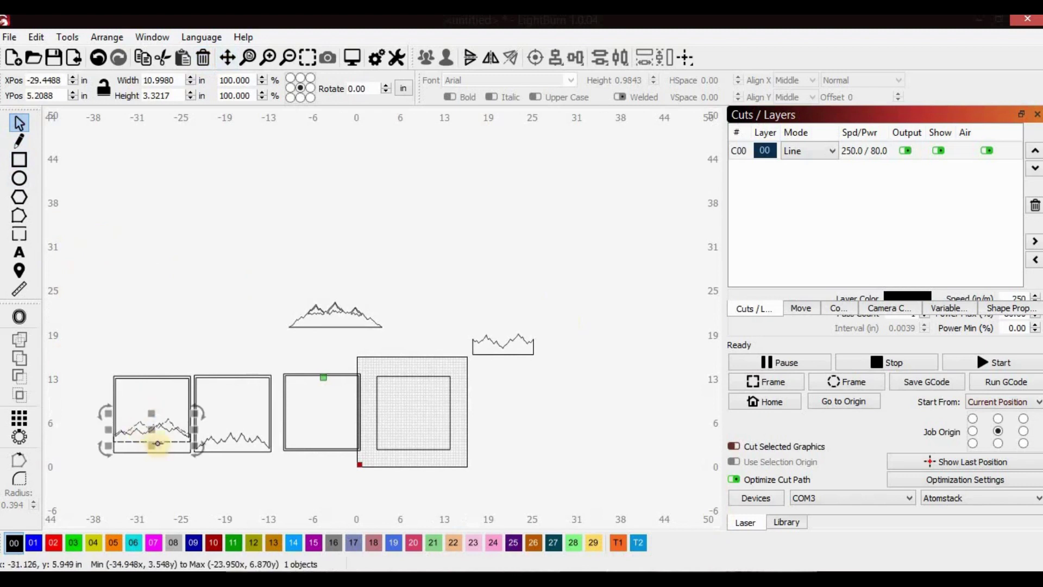
{"action": "left_click_drag", "start_coordinate": [154, 429], "coordinate": [414, 426]}
{"action": "scroll", "coordinate": [414, 426], "scroll_direction": "up", "scroll_amount": 5}
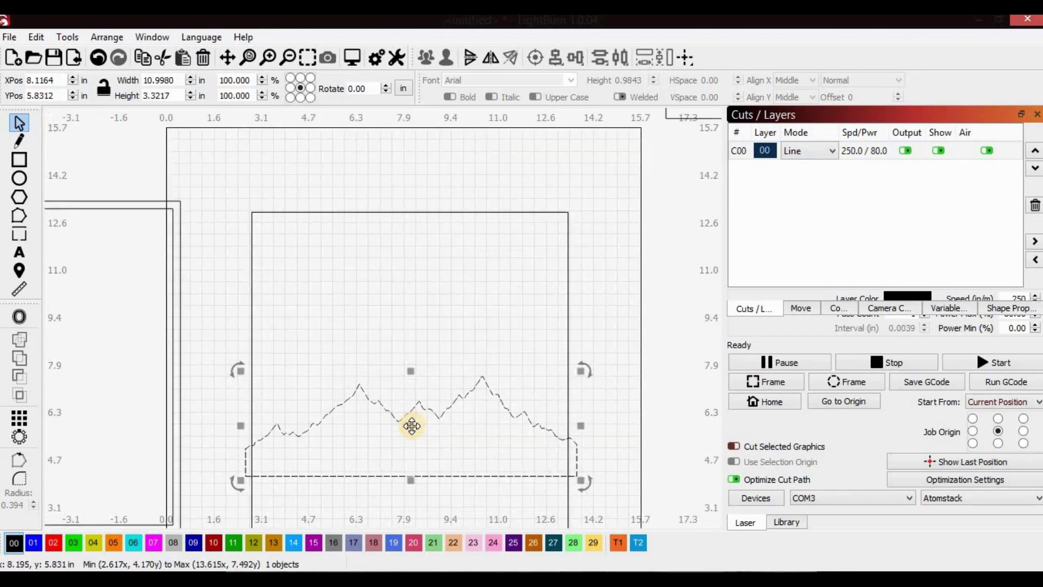
{"action": "scroll", "coordinate": [412, 426], "scroll_direction": "down", "scroll_amount": 5}
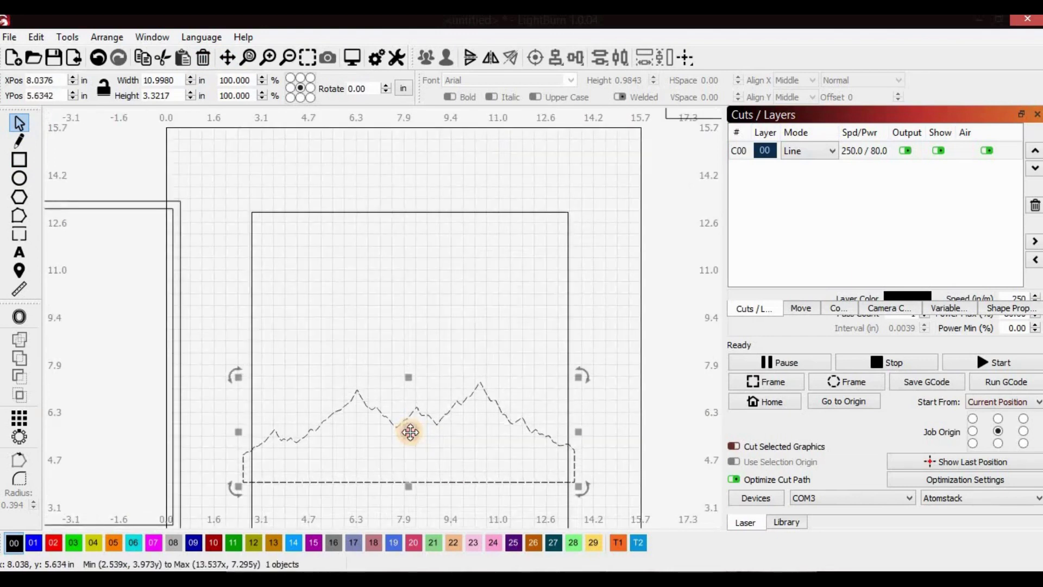
Subtract the mountain silhouette from the 10.5 in square, keeping the square as the shape that is cut.
{"action": "scroll", "coordinate": [409, 489], "scroll_direction": "up", "scroll_amount": 1}
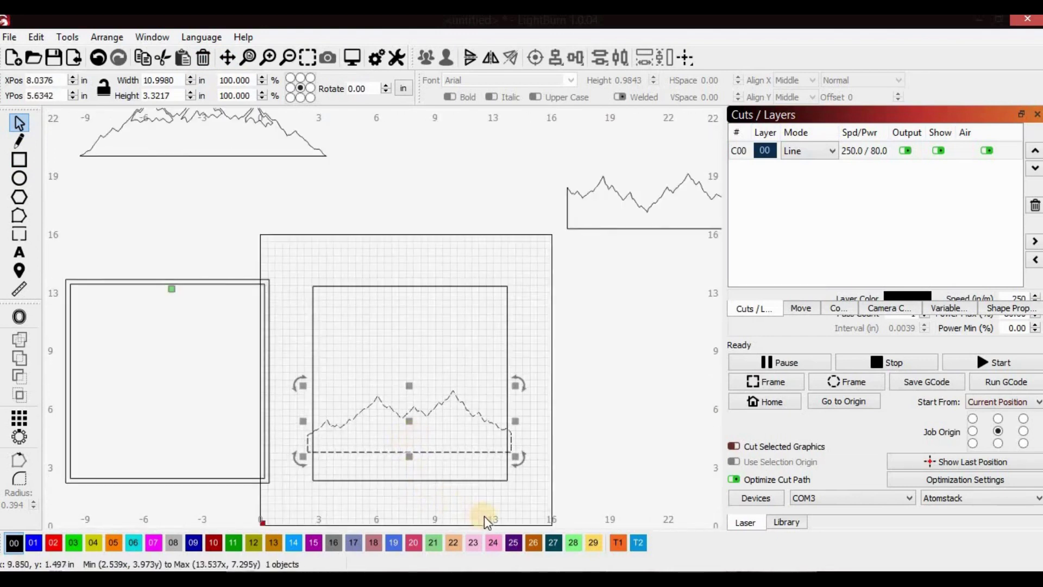
{"action": "left_click", "coordinate": [534, 511]}
{"action": "left_click", "coordinate": [400, 363]}
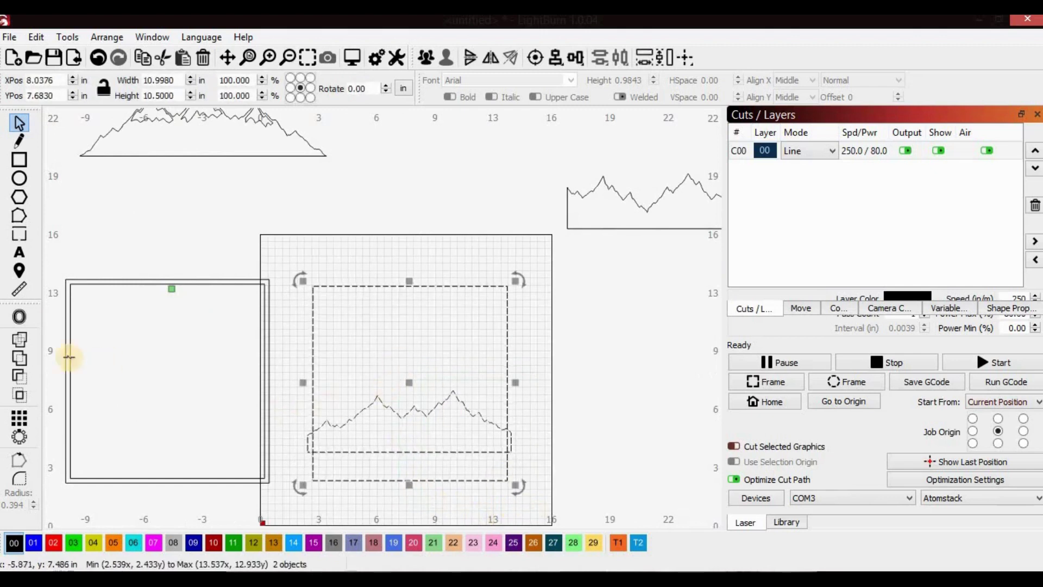
{"action": "left_click", "coordinate": [20, 376]}
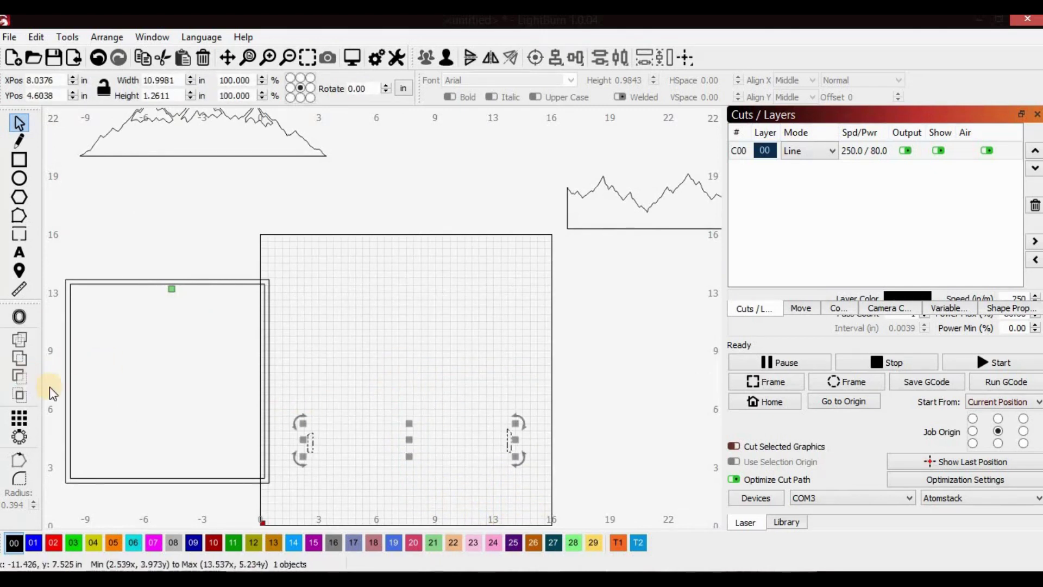
{"action": "left_click", "coordinate": [21, 375]}
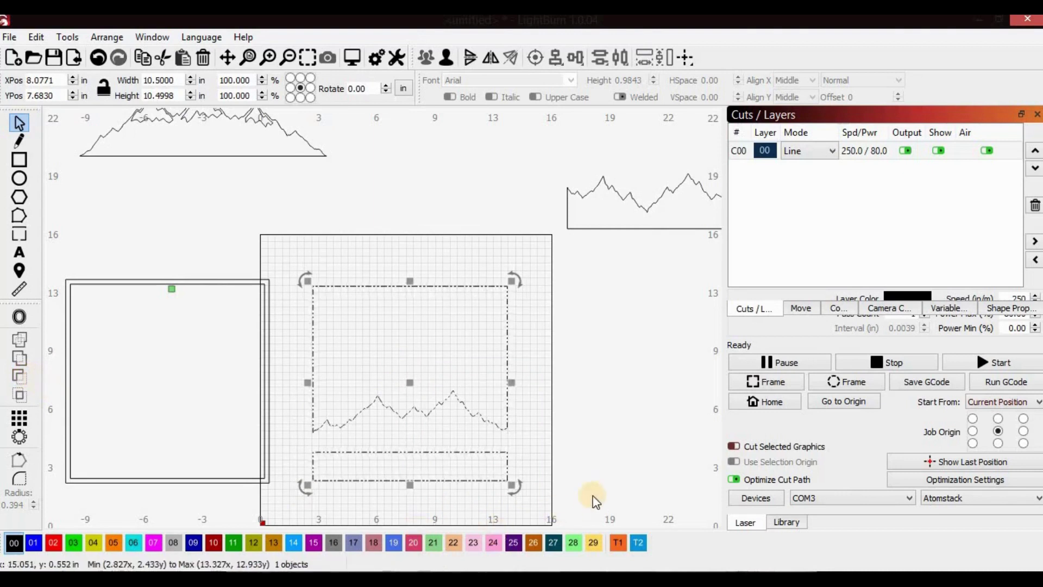
Ungroup the subtracted shape and delete the leftover rectangular strip below the ridgeline.
{"action": "left_click", "coordinate": [516, 507]}
{"action": "left_click", "coordinate": [423, 448]}
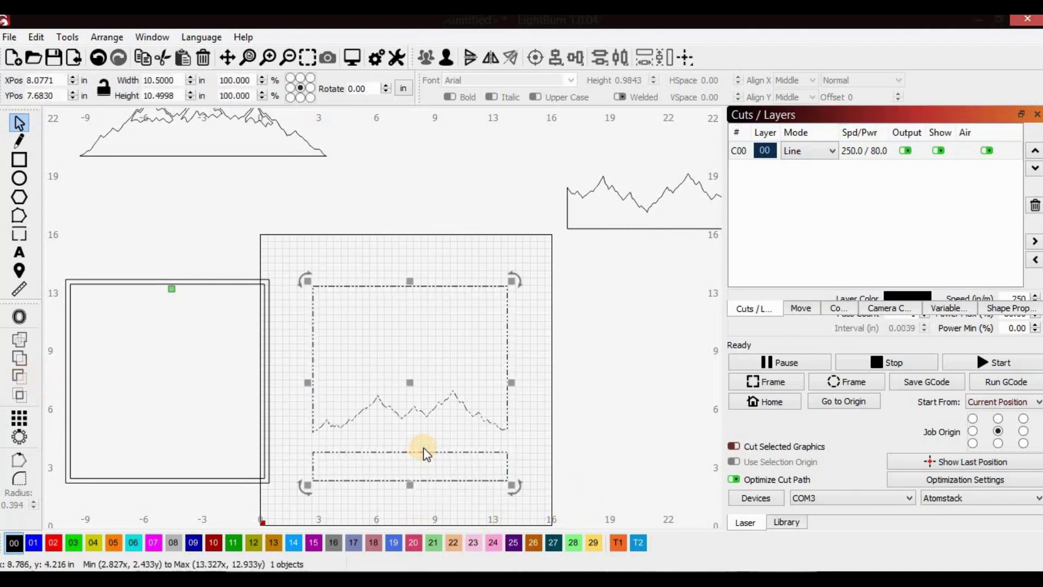
{"action": "left_click", "coordinate": [439, 499]}
{"action": "left_click", "coordinate": [393, 436]}
{"action": "right_click", "coordinate": [396, 443]}
{"action": "left_click", "coordinate": [439, 329]}
{"action": "left_click", "coordinate": [431, 489]}
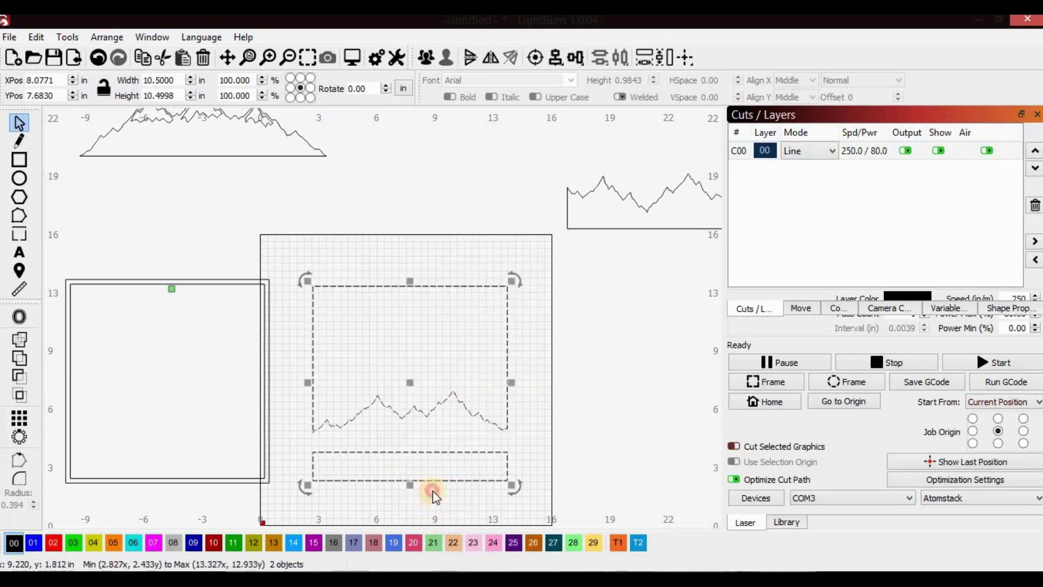
{"action": "left_click", "coordinate": [396, 444]}
{"action": "key", "text": "Delete"}
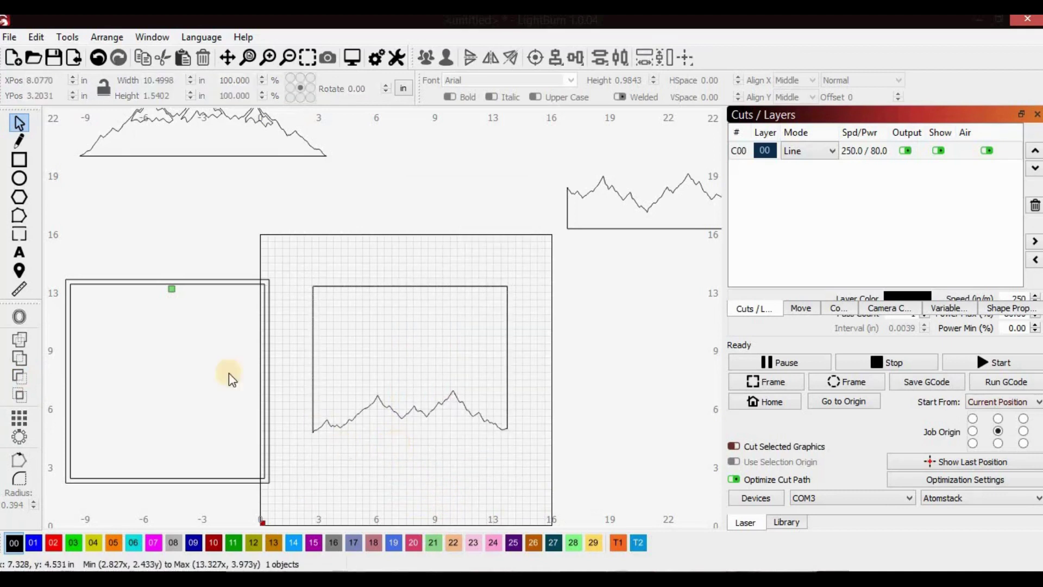
Paste a copy of the 11 in frame and place it around the mountain cutout at about X 8.08, Y 8.97 in.
{"action": "left_click", "coordinate": [268, 365]}
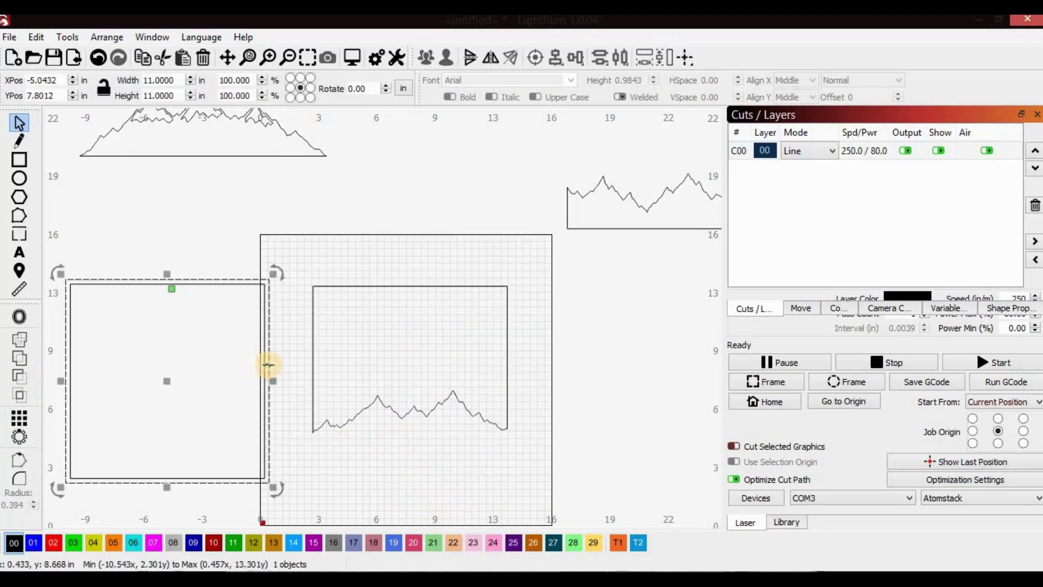
{"action": "key", "text": "ctrl+v"}
{"action": "left_click_drag", "start_coordinate": [279, 364], "coordinate": [410, 366]}
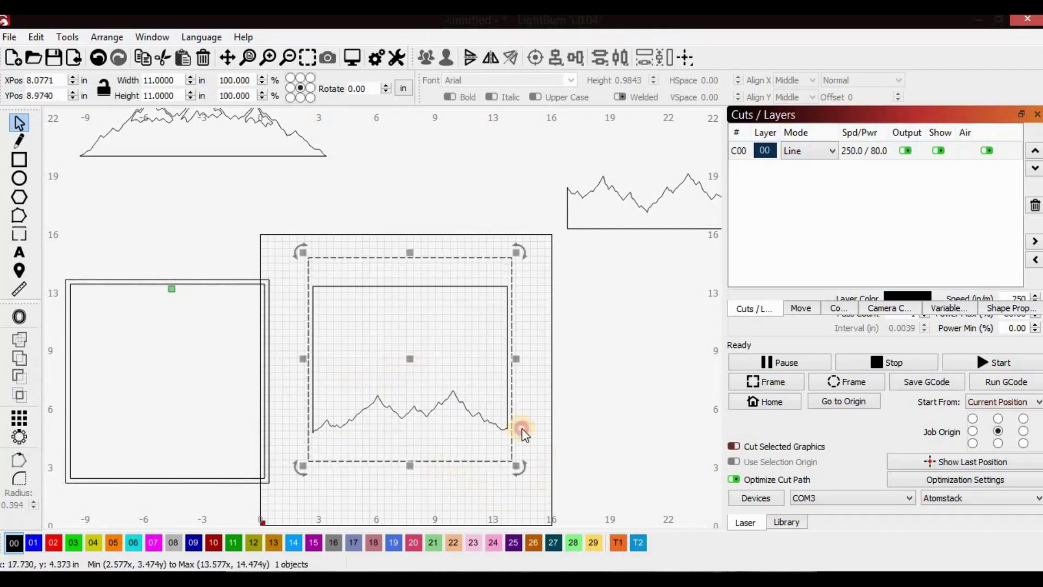
{"action": "left_click", "coordinate": [408, 407]}
{"action": "left_click", "coordinate": [410, 410]}
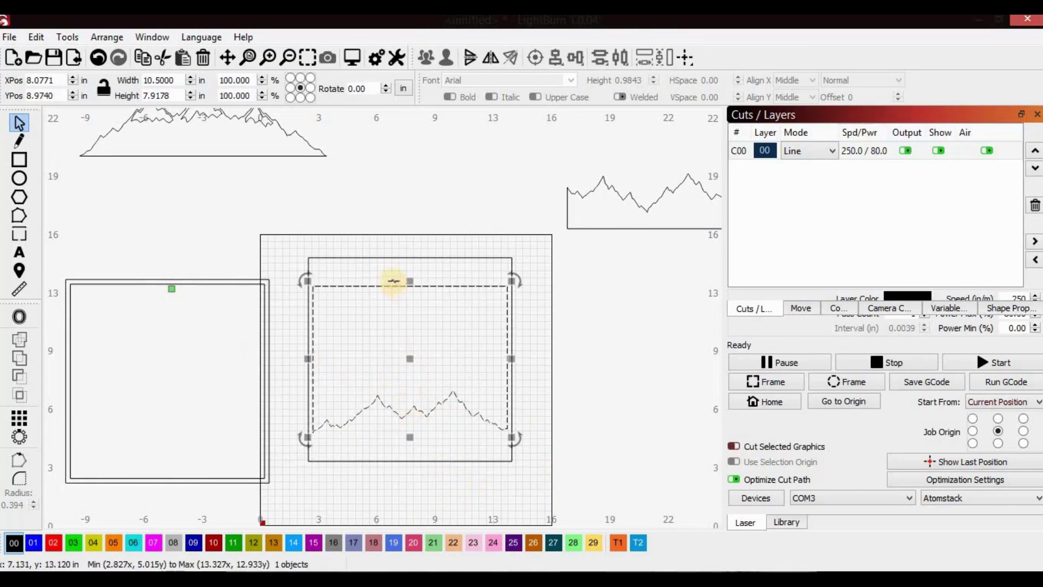
Move the mountain cutout and its 11 in frame together to about X 8.04, Y 8.71 in.
{"action": "left_click_drag", "start_coordinate": [297, 239], "coordinate": [484, 459]}
{"action": "scroll", "coordinate": [421, 283], "scroll_direction": "up", "scroll_amount": 2}
{"action": "left_click_drag", "start_coordinate": [404, 408], "coordinate": [402, 416]}
{"action": "left_click", "coordinate": [603, 321]}
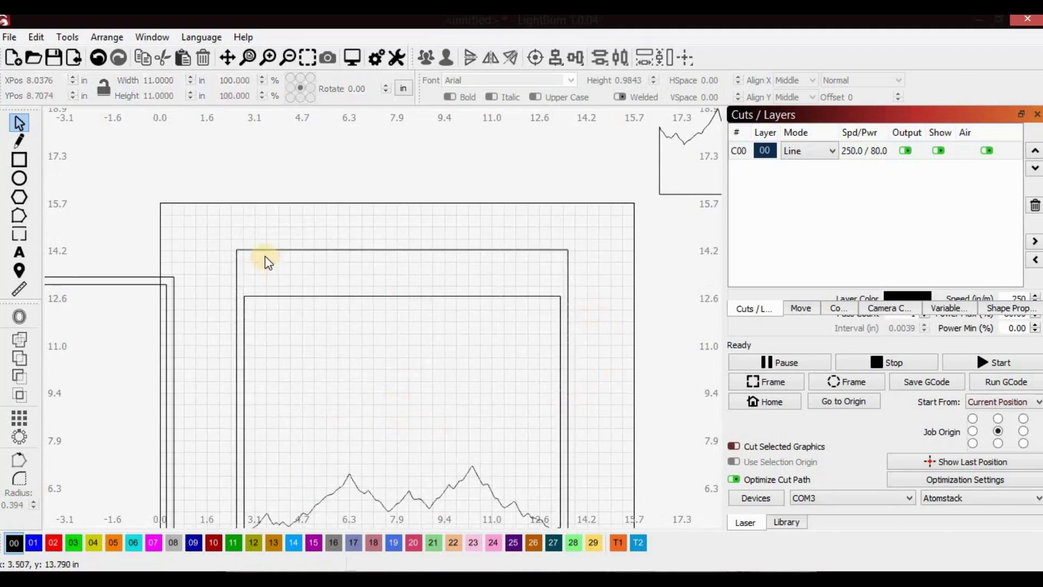
Nudge the mountain cutout upward inside the 11 in frame to Y 9.8101 in, close to the frame's top edge.
{"action": "scroll", "coordinate": [263, 261], "scroll_direction": "up", "scroll_amount": 4}
{"action": "scroll", "coordinate": [499, 342], "scroll_direction": "down", "scroll_amount": 3}
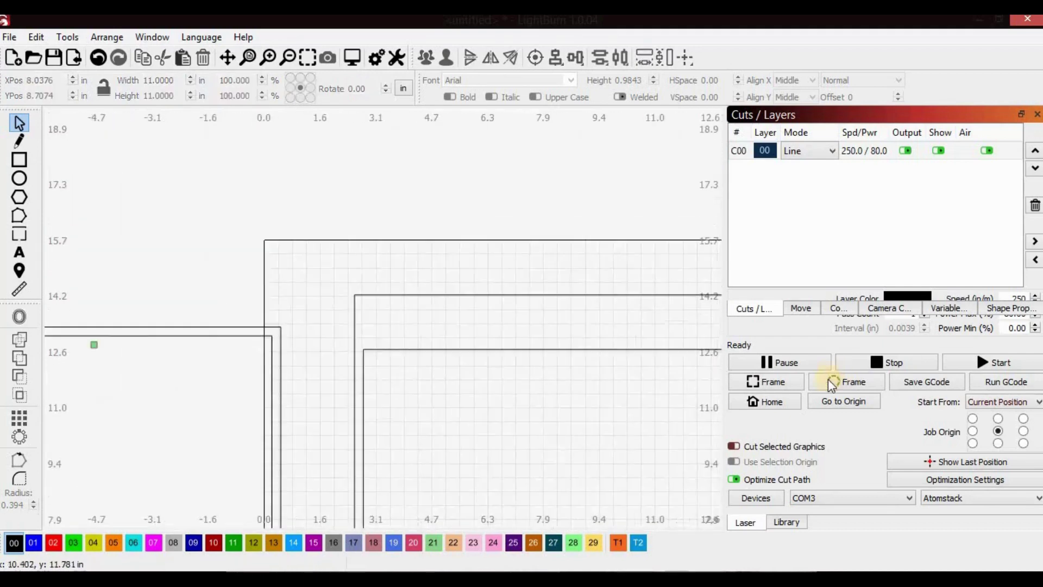
{"action": "left_click", "coordinate": [586, 349]}
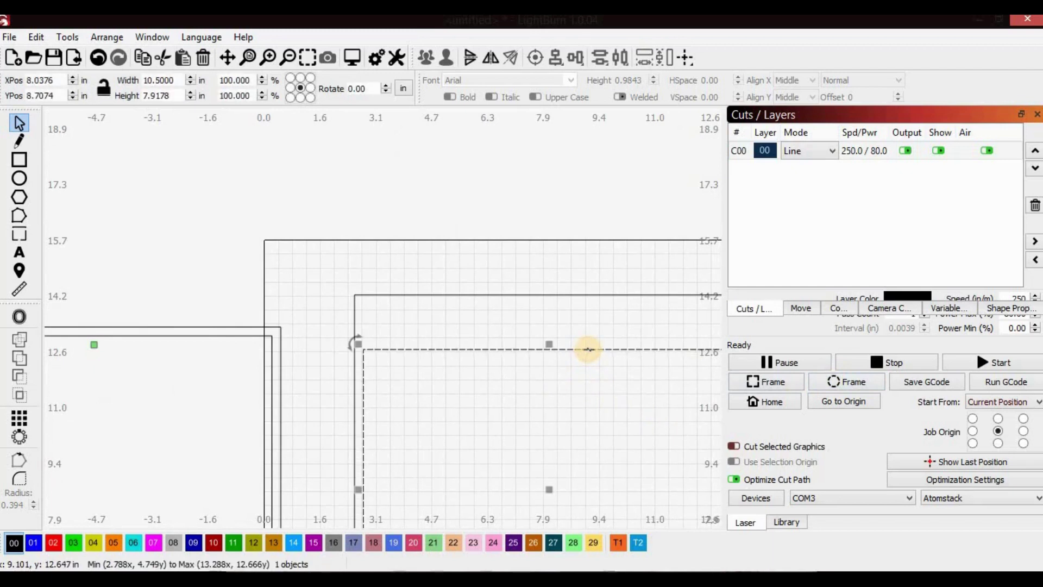
{"action": "key", "text": "Up"}
{"action": "key", "text": "Up"}
{"action": "key", "text": "Up"}
{"action": "key", "text": "Up"}
{"action": "key", "text": "Up"}
{"action": "key", "text": "Up"}
{"action": "key", "text": "Up"}
{"action": "key", "text": "Up"}
{"action": "key", "text": "Up"}
{"action": "key", "text": "Up"}
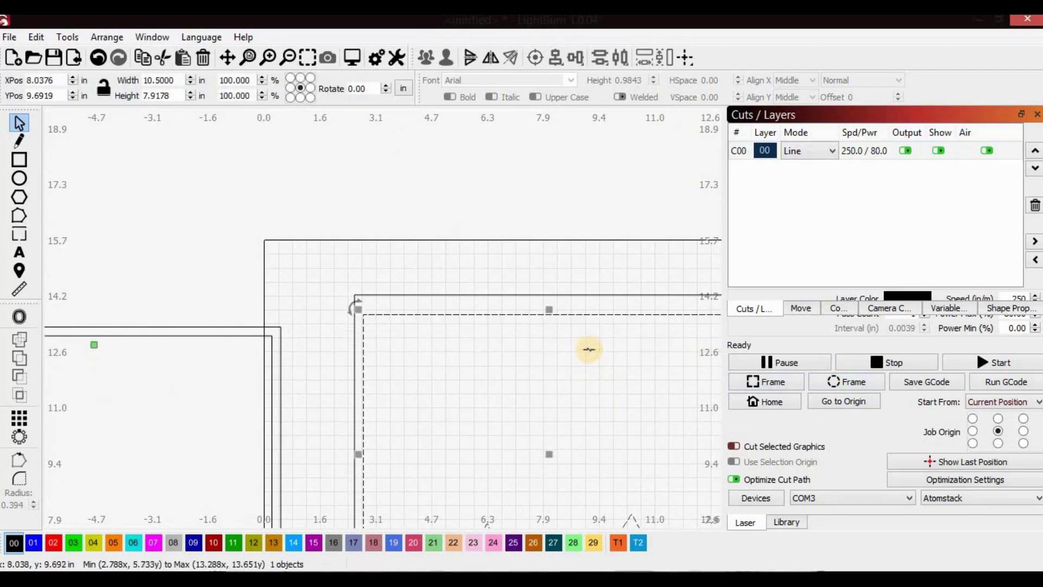
{"action": "key", "text": "Up"}
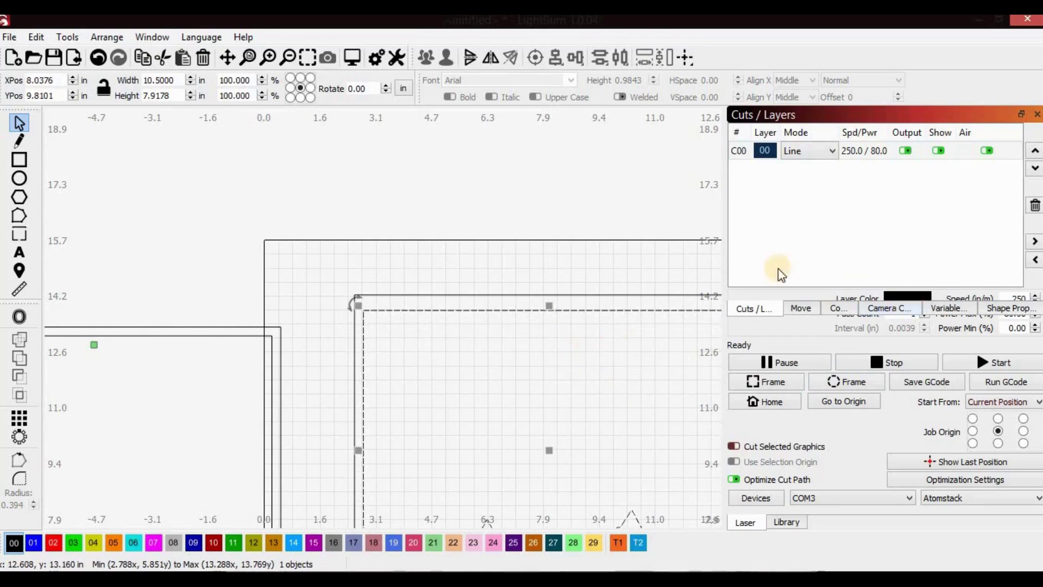
Lower the frame and cutout together to frame Y 8.668 in, and nudge only the cutout back up to Y 9.8101 in.
{"action": "scroll", "coordinate": [603, 317], "scroll_direction": "up", "scroll_amount": 3}
{"action": "scroll", "coordinate": [603, 316], "scroll_direction": "up", "scroll_amount": 2}
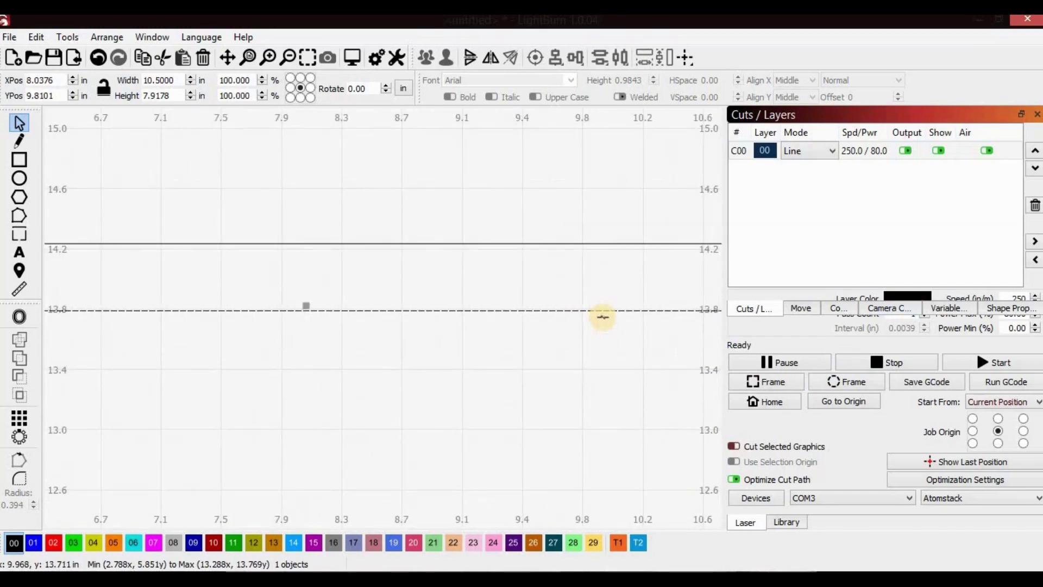
{"action": "scroll", "coordinate": [603, 316], "scroll_direction": "down", "scroll_amount": 2}
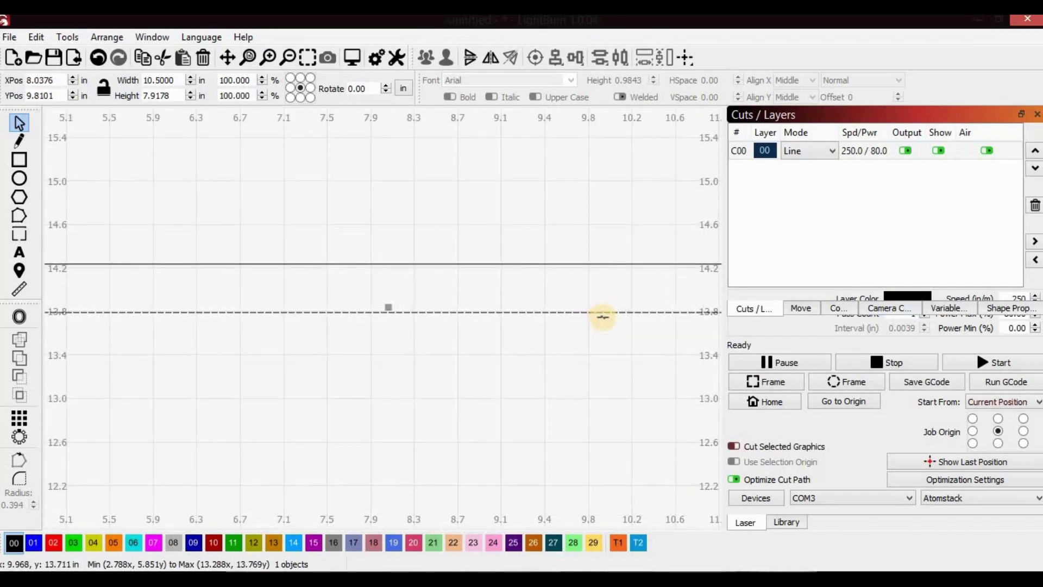
{"action": "left_click_drag", "start_coordinate": [465, 365], "coordinate": [399, 245]}
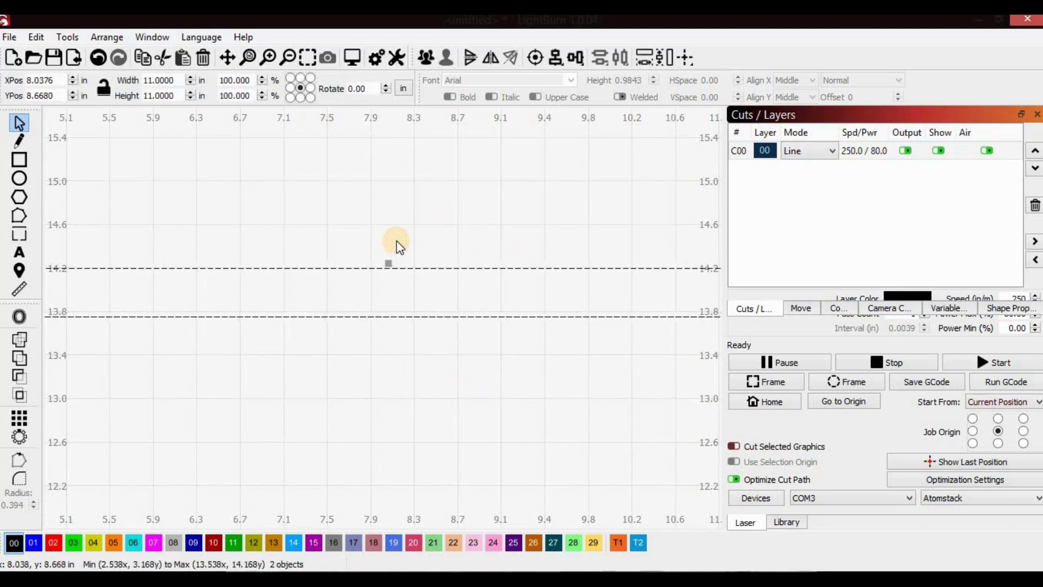
{"action": "left_click", "coordinate": [436, 345]}
{"action": "left_click", "coordinate": [434, 316]}
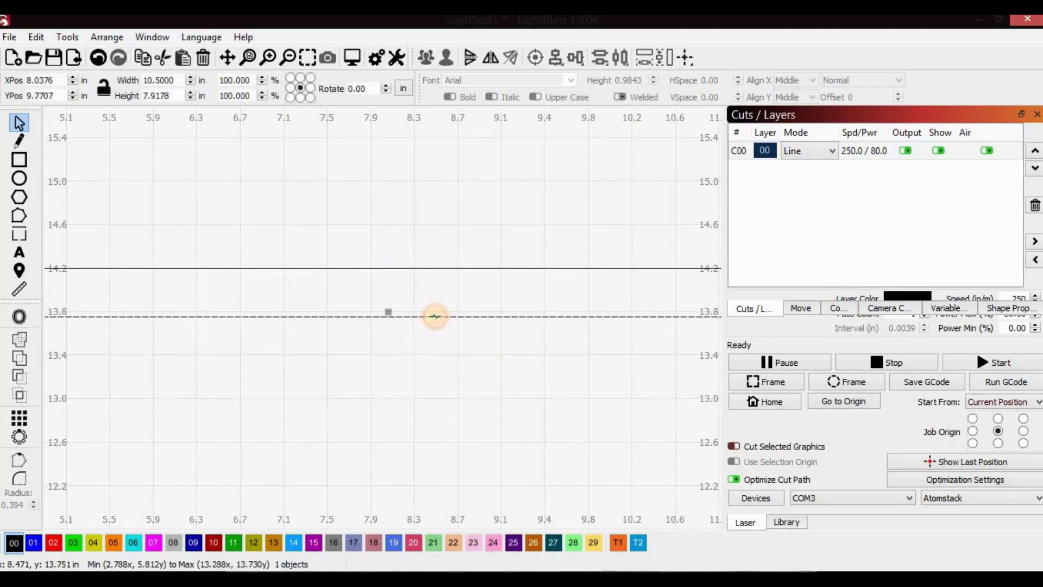
{"action": "key", "text": "Up"}
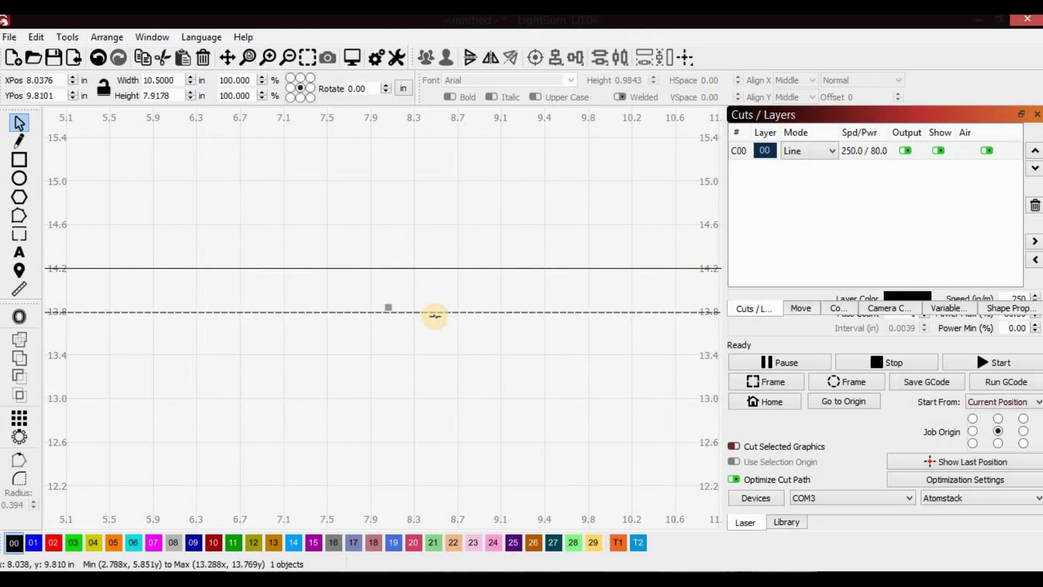
Examine the gap between the mountain cutout and the frame along the top and side edges.
{"action": "scroll", "coordinate": [435, 315], "scroll_direction": "up", "scroll_amount": 4}
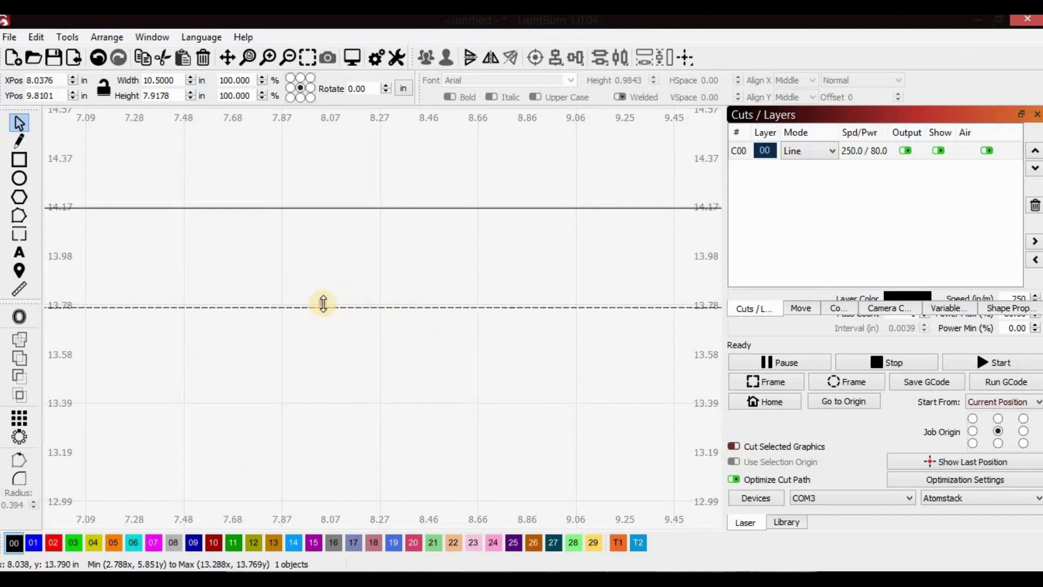
{"action": "scroll", "coordinate": [384, 424], "scroll_direction": "down", "scroll_amount": 10}
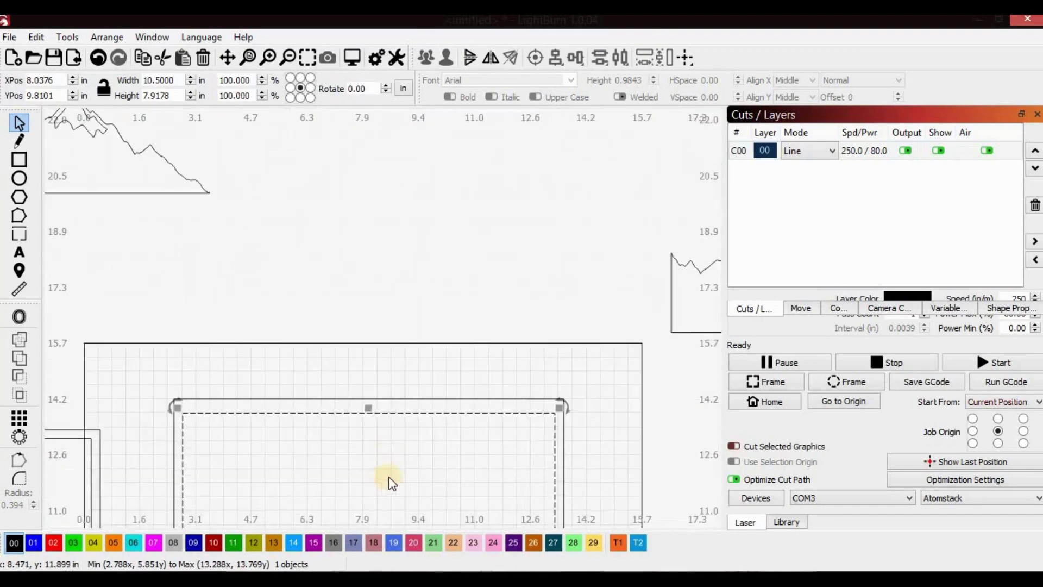
{"action": "left_click_drag", "start_coordinate": [378, 519], "coordinate": [379, 518]}
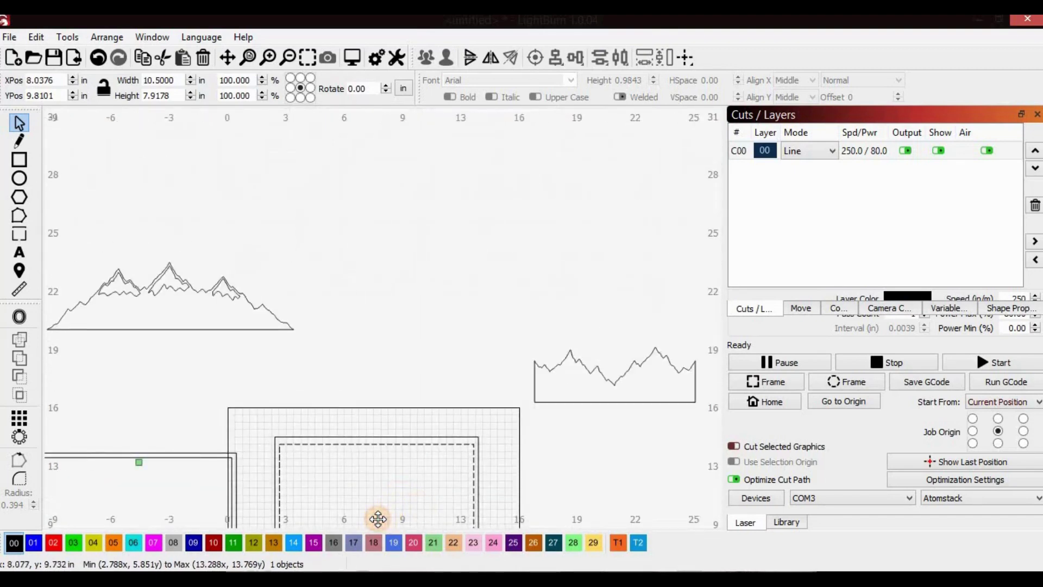
{"action": "scroll", "coordinate": [374, 488], "scroll_direction": "up", "scroll_amount": 10}
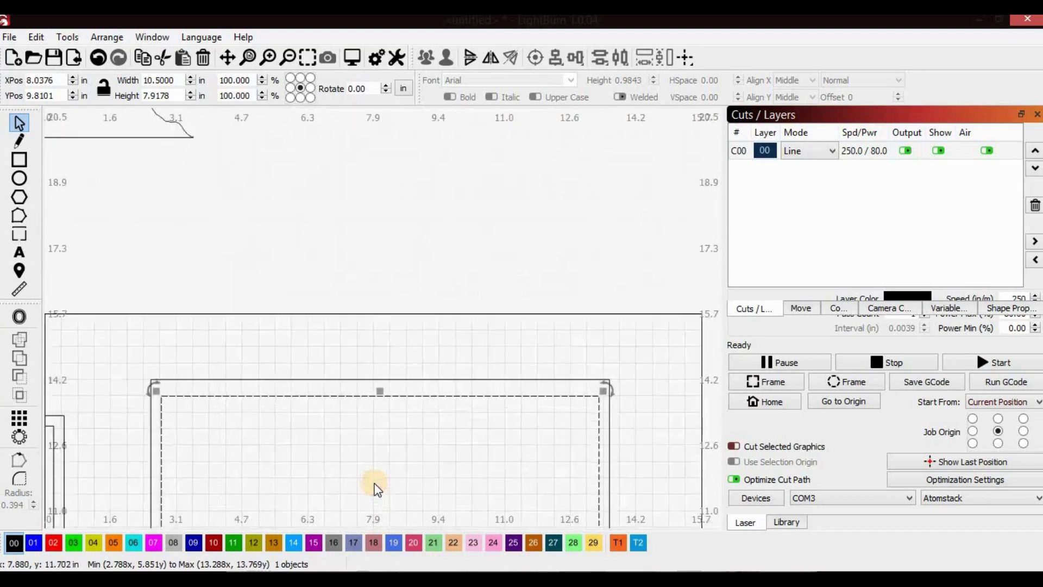
{"action": "scroll", "coordinate": [374, 484], "scroll_direction": "down", "scroll_amount": 10}
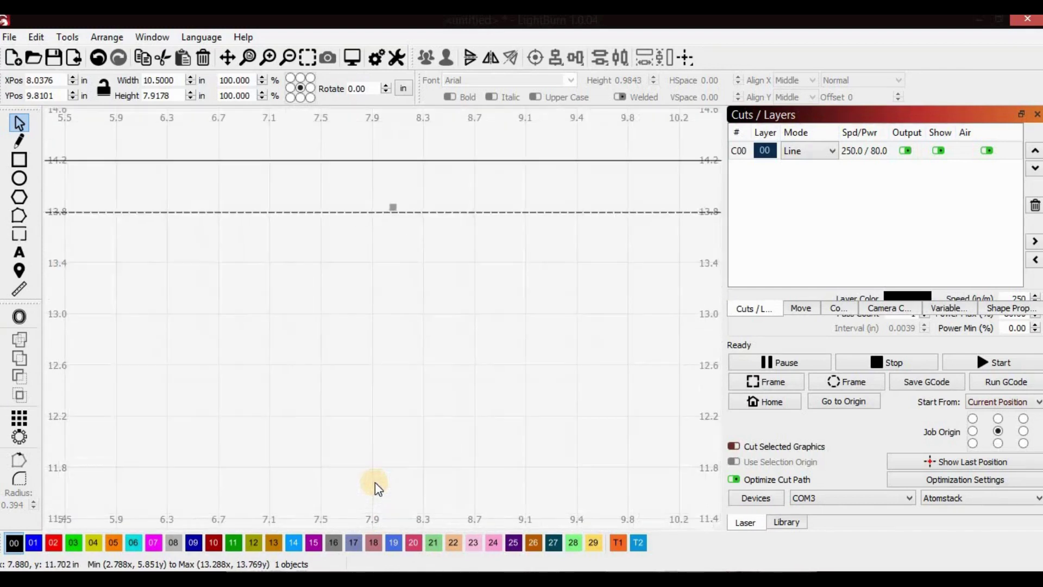
{"action": "scroll", "coordinate": [587, 509], "scroll_direction": "down", "scroll_amount": 2}
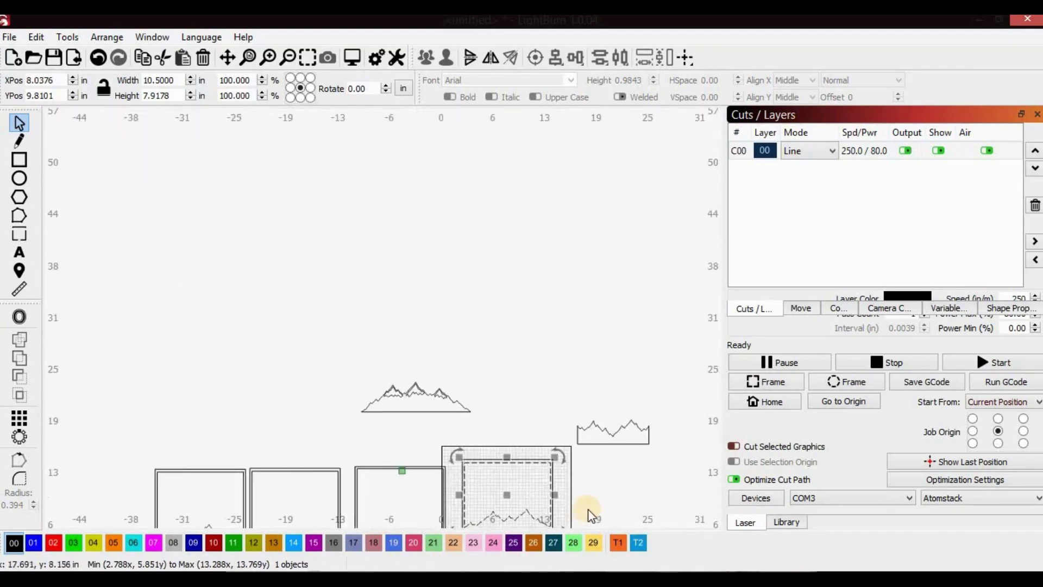
Select the mountain cutout together with its 11 in frame and group them into one layer.
{"action": "left_click", "coordinate": [229, 57]}
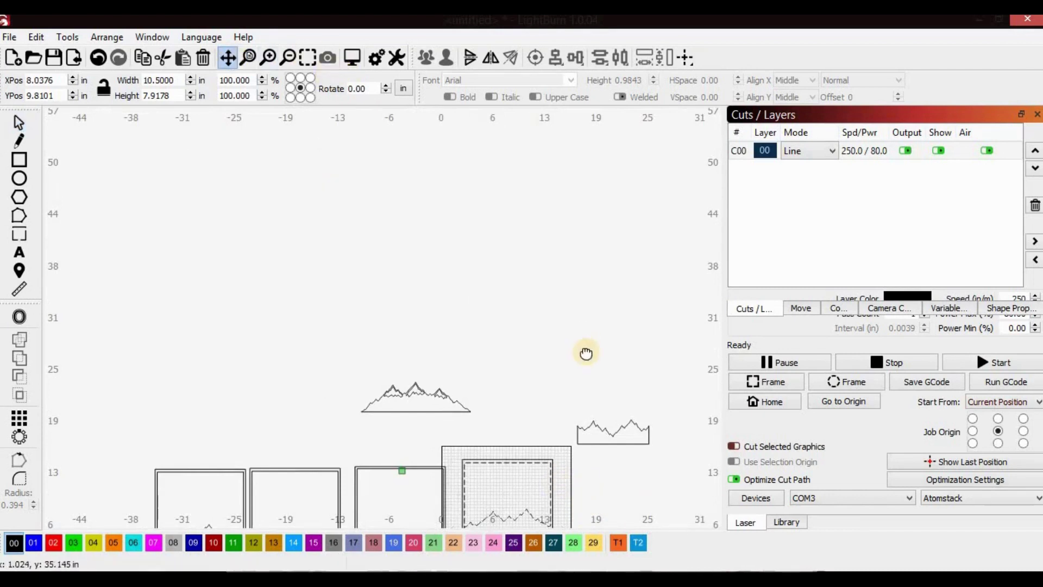
{"action": "left_click_drag", "start_coordinate": [587, 349], "coordinate": [519, 126]}
{"action": "scroll", "coordinate": [407, 282], "scroll_direction": "up", "scroll_amount": 3}
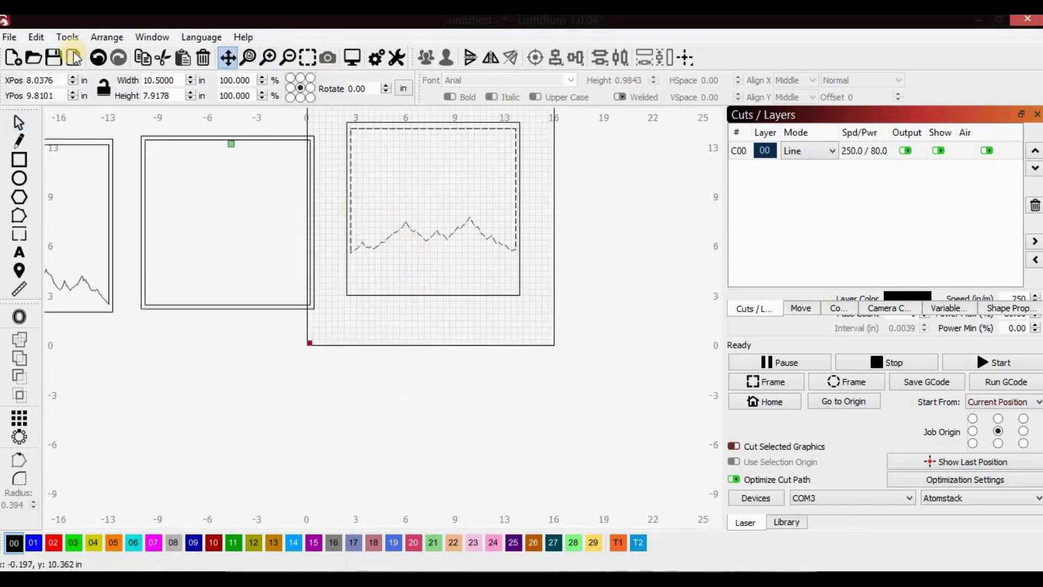
{"action": "left_click", "coordinate": [18, 126]}
{"action": "scroll", "coordinate": [77, 309], "scroll_direction": "down", "scroll_amount": 4}
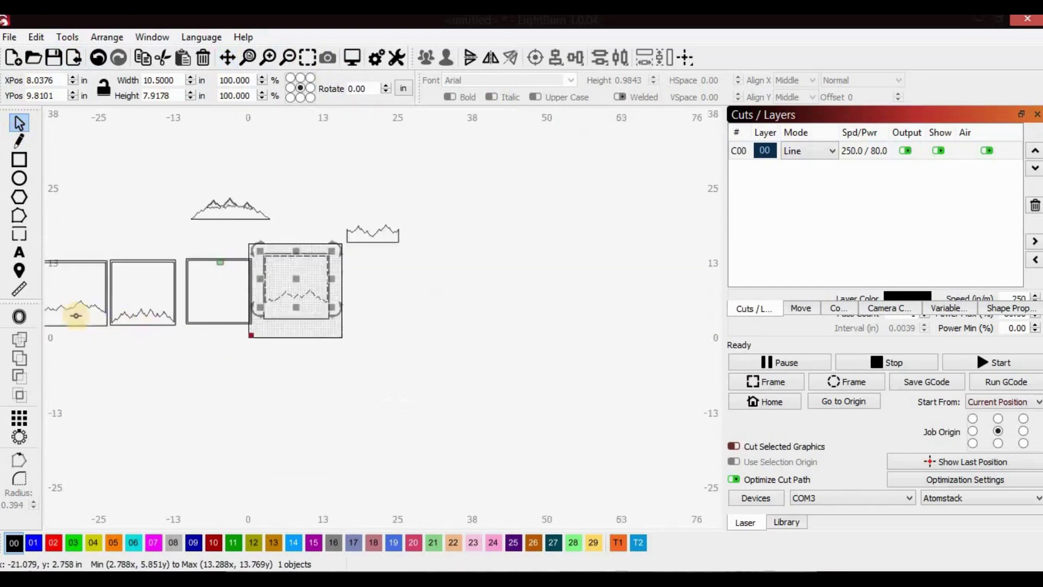
{"action": "scroll", "coordinate": [52, 315], "scroll_direction": "up", "scroll_amount": 2}
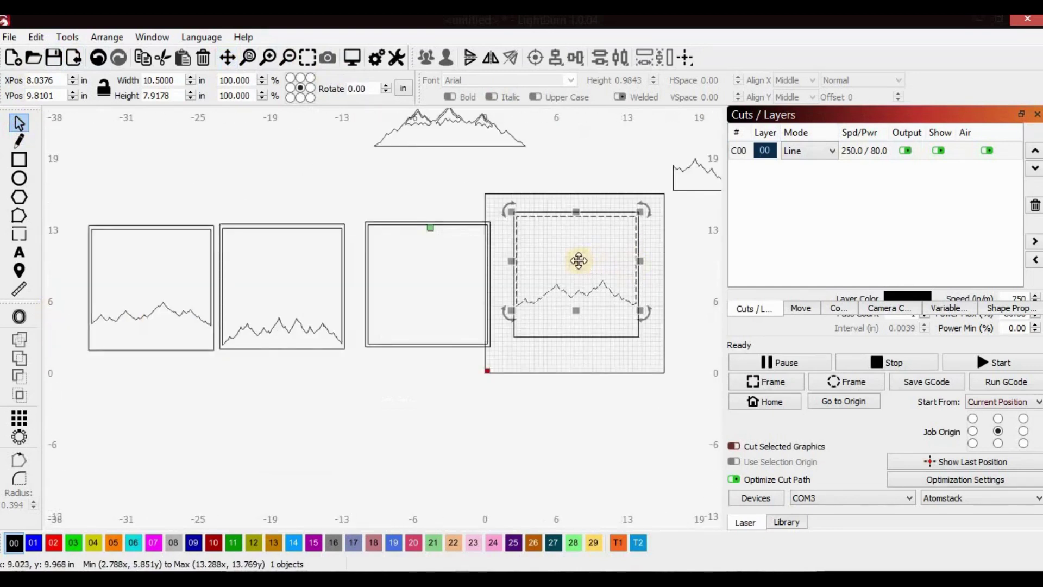
{"action": "left_click_drag", "start_coordinate": [581, 359], "coordinate": [562, 199]}
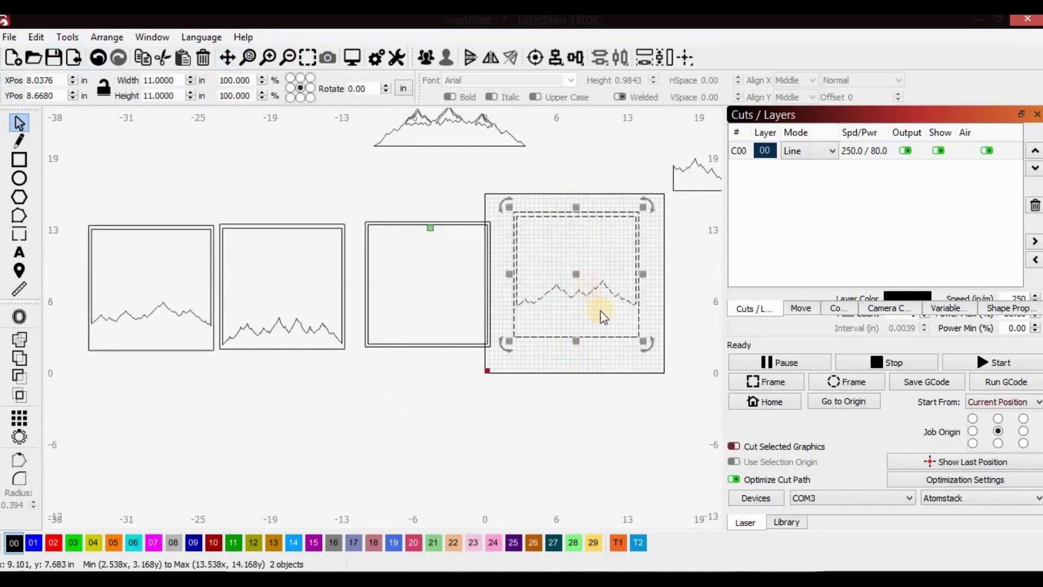
{"action": "right_click", "coordinate": [580, 297]}
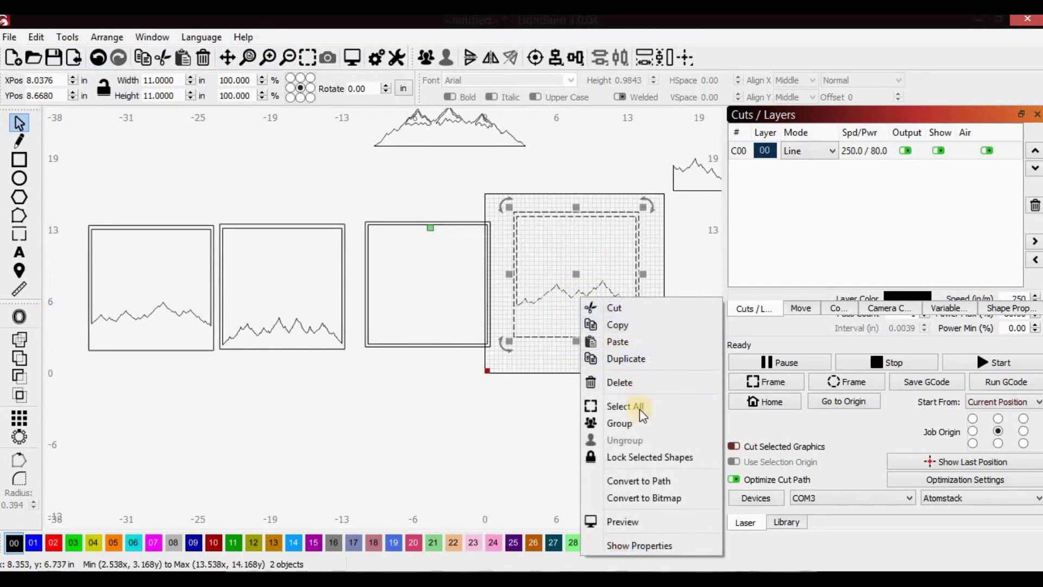
{"action": "left_click", "coordinate": [614, 422]}
Overlay the new layer on the leftmost finished layer to compare peaks, and place it at the row's outer end at X -40.6608, Y 7.5254 in.
{"action": "left_click_drag", "start_coordinate": [570, 277], "coordinate": [150, 286]}
{"action": "scroll", "coordinate": [125, 289], "scroll_direction": "up", "scroll_amount": 5}
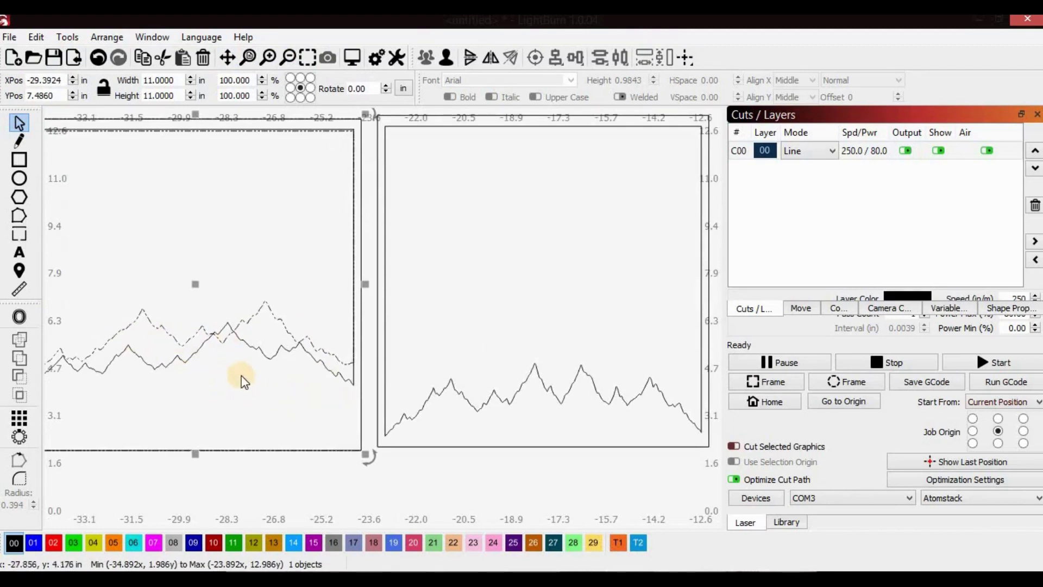
{"action": "scroll", "coordinate": [243, 380], "scroll_direction": "down", "scroll_amount": 4}
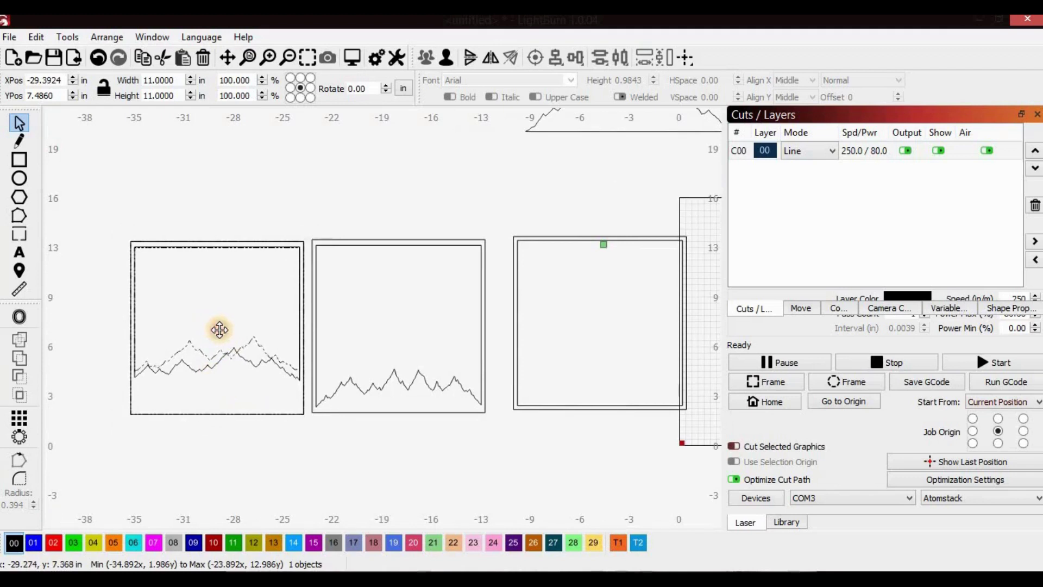
{"action": "scroll", "coordinate": [60, 353], "scroll_direction": "down", "scroll_amount": 3}
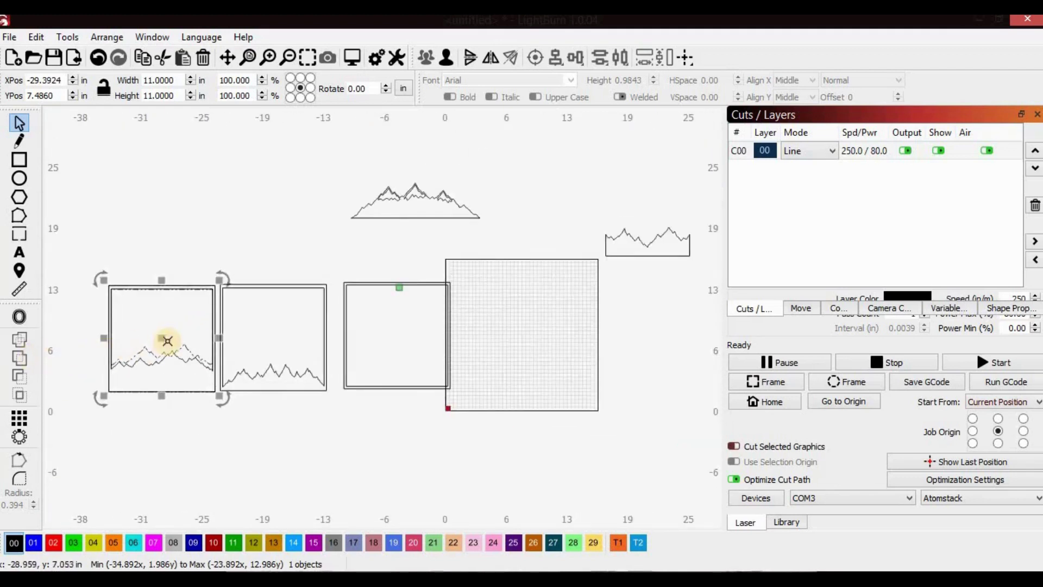
{"action": "left_click_drag", "start_coordinate": [118, 342], "coordinate": [54, 343]}
{"action": "scroll", "coordinate": [389, 340], "scroll_direction": "up", "scroll_amount": 2}
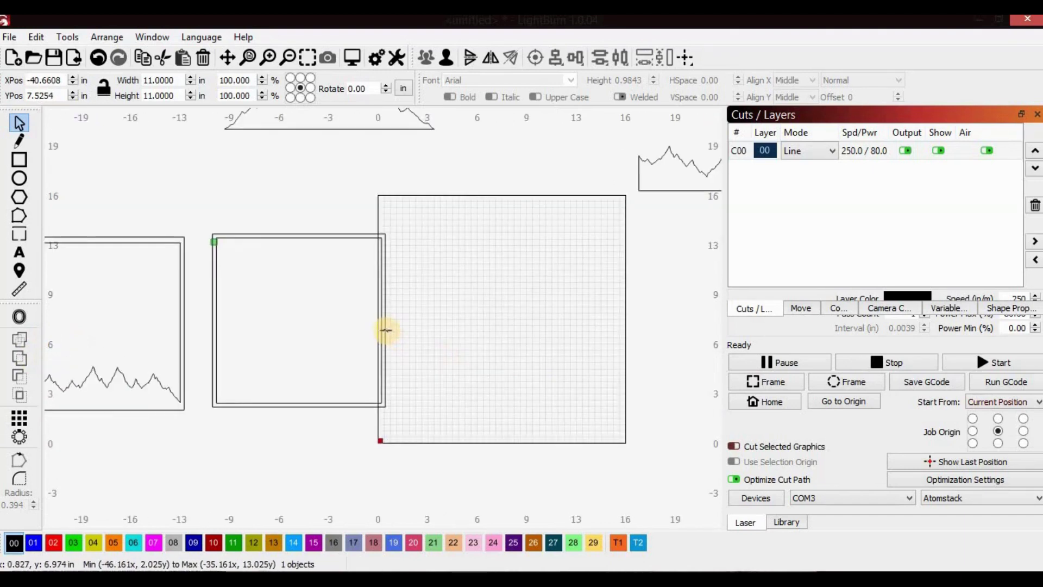
Place a copy of the 10.5 in square on the work area, centred at about X 7.84, Y 7.84 in.
{"action": "left_click", "coordinate": [380, 330]}
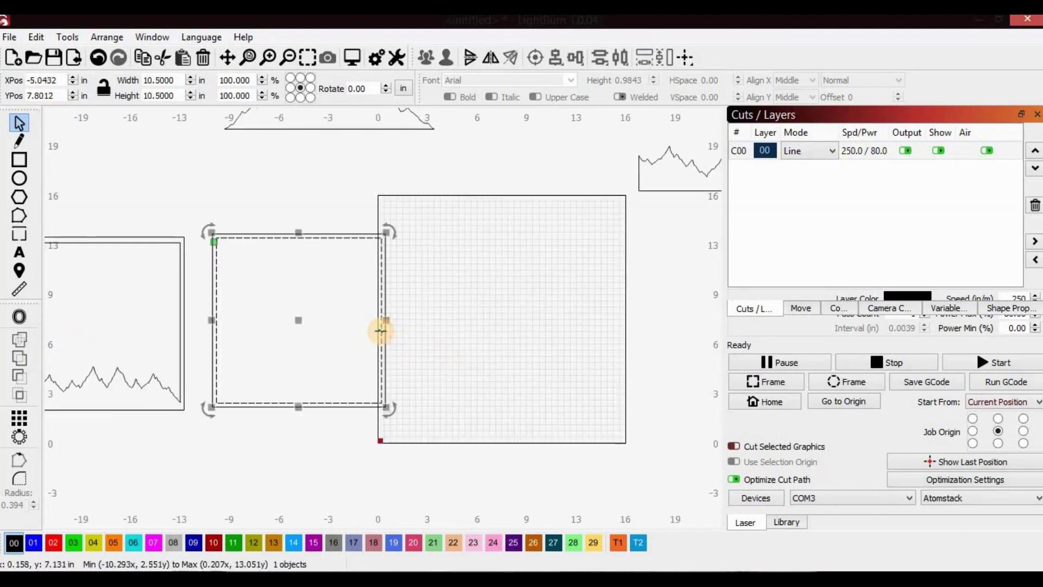
{"action": "left_click_drag", "start_coordinate": [380, 330], "coordinate": [541, 321]}
{"action": "scroll", "coordinate": [710, 261], "scroll_direction": "down", "scroll_amount": 2}
Move the remaining wide mountain silhouette across the 10.5 in square and enlarge it to about 10.69 by 3.67 in, overlapping both sides.
{"action": "left_click_drag", "start_coordinate": [669, 232], "coordinate": [168, 293]}
{"action": "left_click_drag", "start_coordinate": [112, 309], "coordinate": [582, 304]}
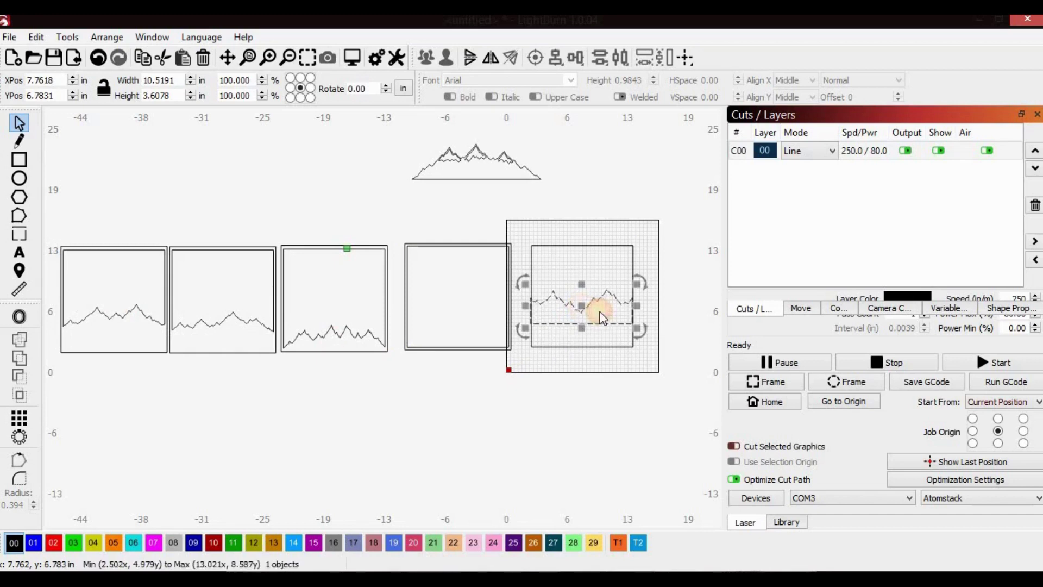
{"action": "scroll", "coordinate": [603, 307], "scroll_direction": "up", "scroll_amount": 4}
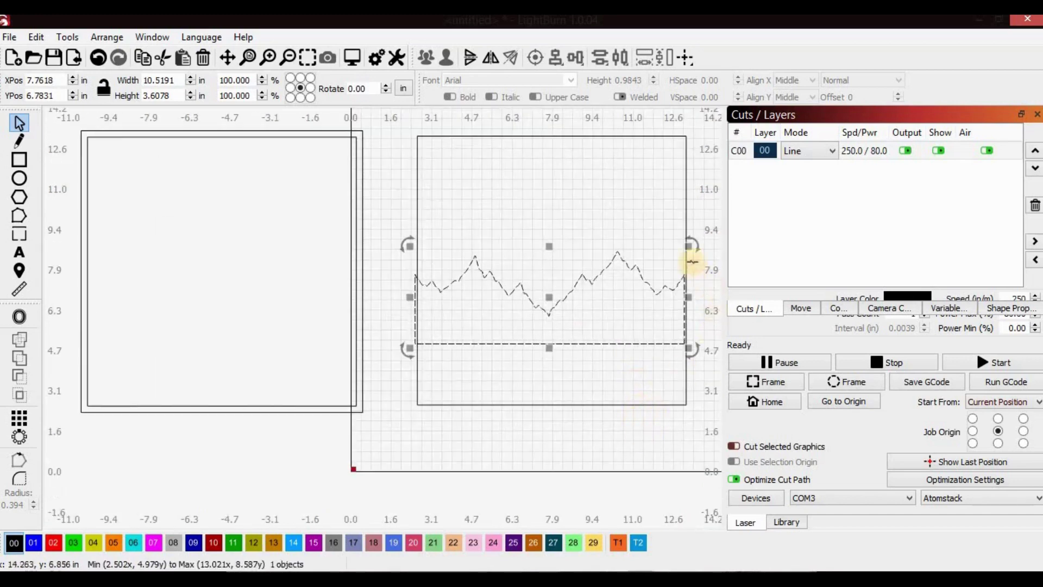
{"action": "left_click_drag", "start_coordinate": [690, 247], "coordinate": [693, 246]}
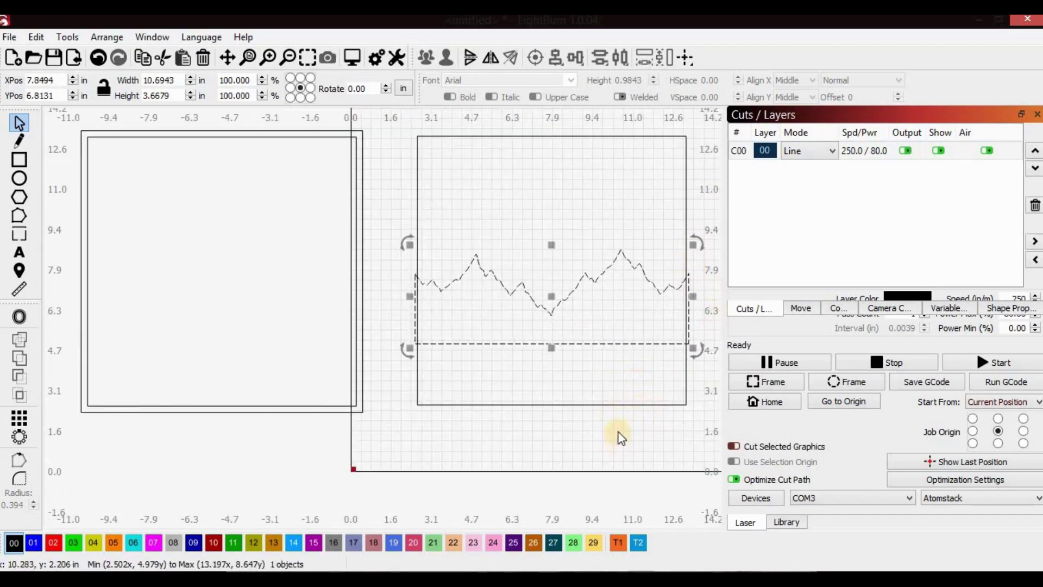
Subtract the mountain silhouette from the 10.5 in square.
{"action": "left_click", "coordinate": [616, 390]}
{"action": "left_click_drag", "start_coordinate": [635, 442], "coordinate": [511, 199]}
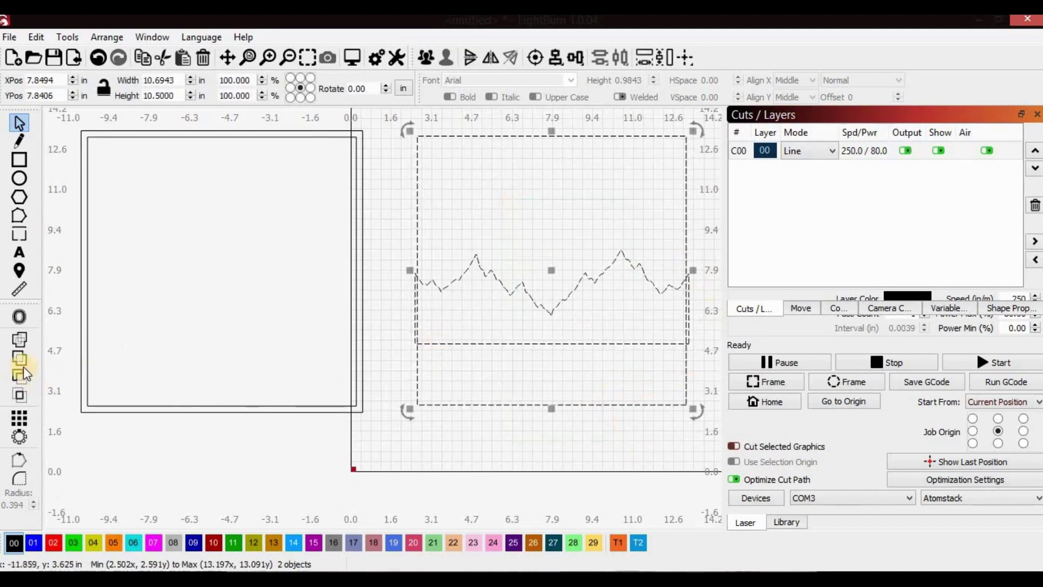
{"action": "left_click", "coordinate": [22, 363]}
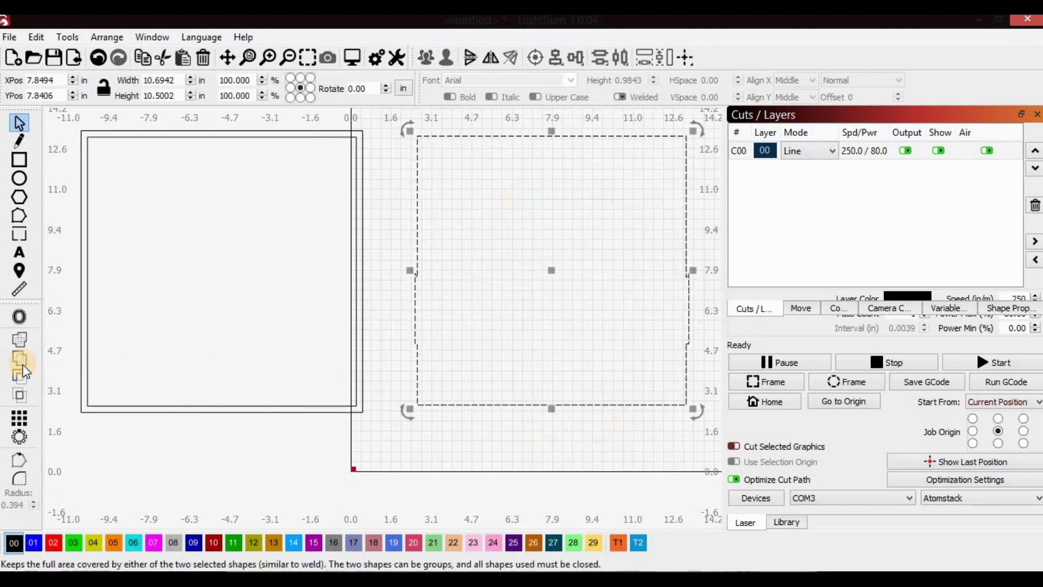
{"action": "left_click", "coordinate": [21, 371]}
Ungroup the subtracted shape and delete the leftover rectangular strip below the mountain cutout.
{"action": "left_click", "coordinate": [632, 463]}
{"action": "left_click_drag", "start_coordinate": [633, 464], "coordinate": [549, 397]}
{"action": "right_click", "coordinate": [552, 400]}
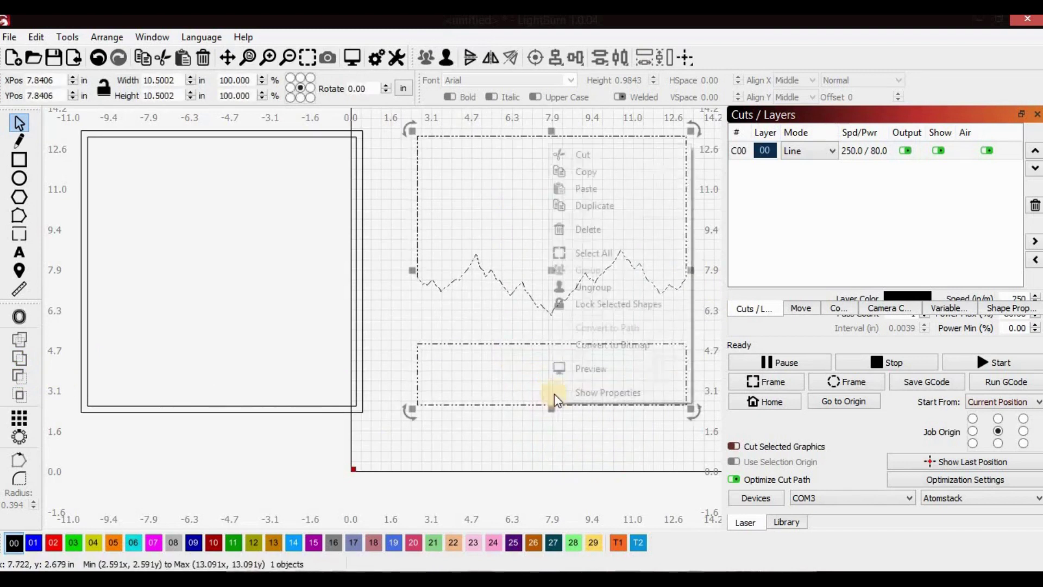
{"action": "left_click", "coordinate": [579, 303]}
{"action": "left_click", "coordinate": [576, 416]}
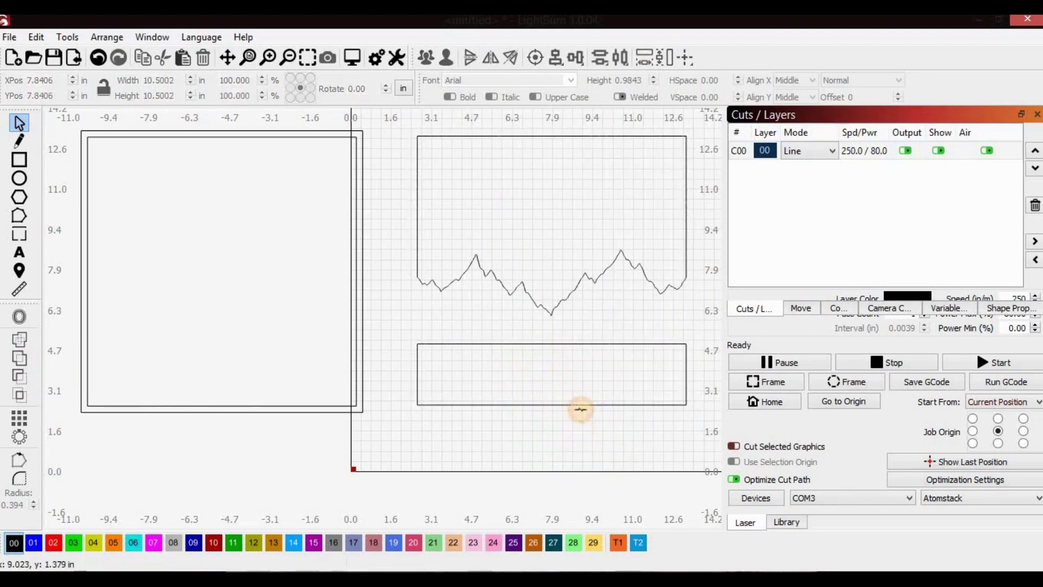
{"action": "left_click", "coordinate": [581, 406]}
{"action": "key", "text": "Delete"}
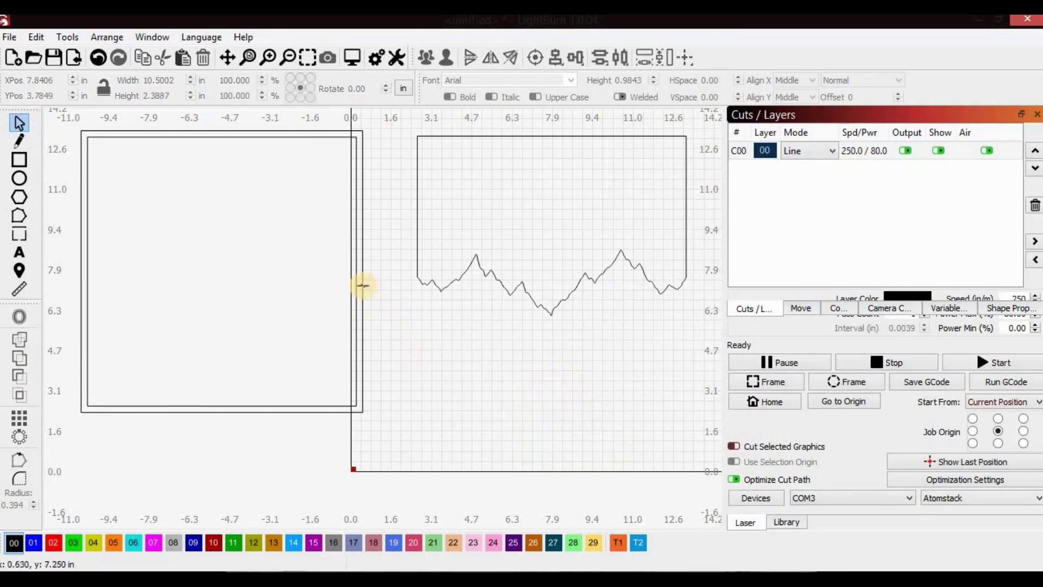
Place a copy of the 11 in frame around the new mountain cutout at about X 7.68, Y 8.27 in.
{"action": "left_click", "coordinate": [362, 285]}
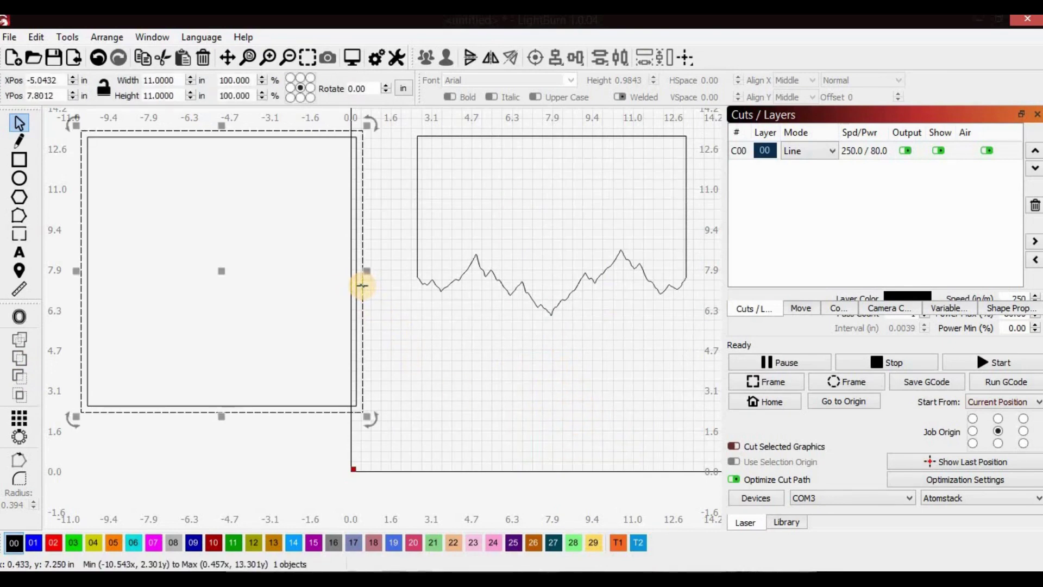
{"action": "left_click_drag", "start_coordinate": [362, 285], "coordinate": [503, 300]}
{"action": "scroll", "coordinate": [624, 273], "scroll_direction": "down", "scroll_amount": 2}
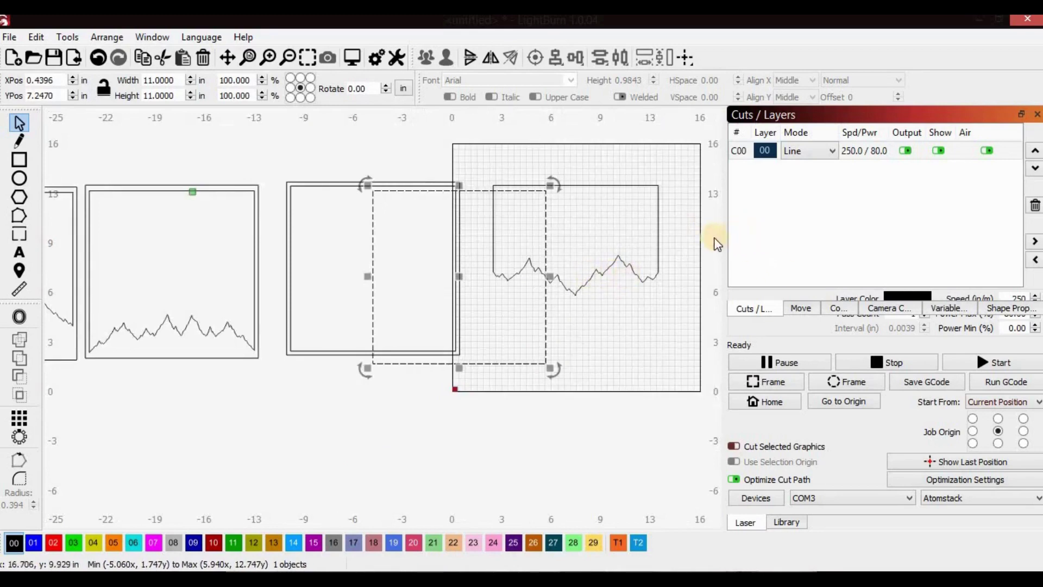
{"action": "scroll", "coordinate": [716, 244], "scroll_direction": "up", "scroll_amount": 2}
{"action": "left_click_drag", "start_coordinate": [365, 293], "coordinate": [521, 272]}
{"action": "scroll", "coordinate": [550, 179], "scroll_direction": "up", "scroll_amount": 3}
{"action": "scroll", "coordinate": [528, 322], "scroll_direction": "down", "scroll_amount": 2}
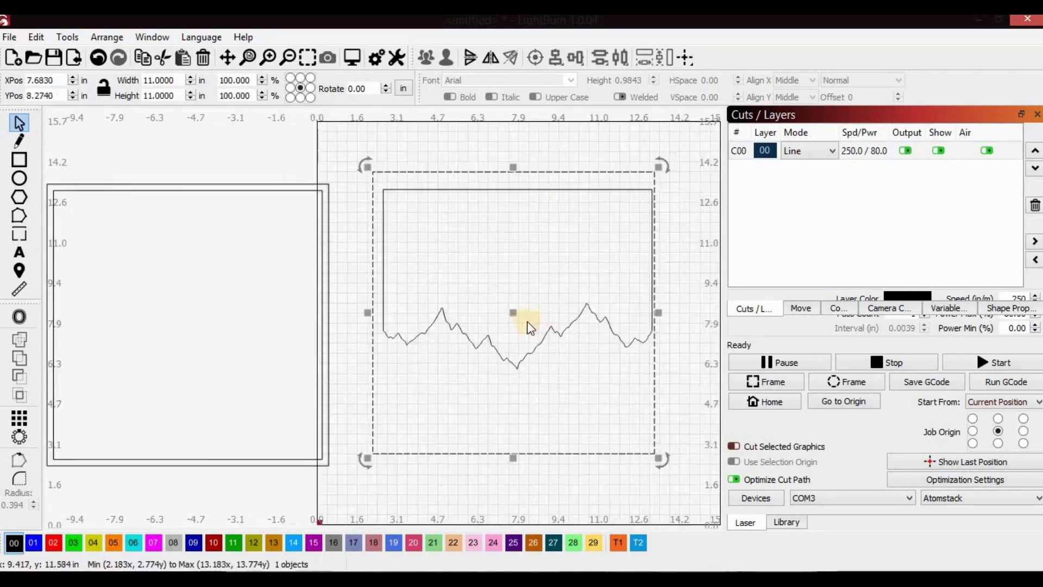
Reposition the cutout and frame so their sides are evenly spaced, with the frame at X 7.8012, Y 8.6680 in.
{"action": "left_click", "coordinate": [517, 340]}
{"action": "mouse_move", "coordinate": [518, 340]}
{"action": "left_mouse_down"}
{"action": "mouse_move", "coordinate": [519, 296]}
{"action": "mouse_move", "coordinate": [508, 315]}
{"action": "mouse_move", "coordinate": [523, 292]}
{"action": "mouse_move", "coordinate": [517, 326]}
{"action": "mouse_move", "coordinate": [523, 298]}
{"action": "left_mouse_up"}
{"action": "left_click", "coordinate": [567, 331]}
{"action": "scroll", "coordinate": [526, 159], "scroll_direction": "up", "scroll_amount": 3}
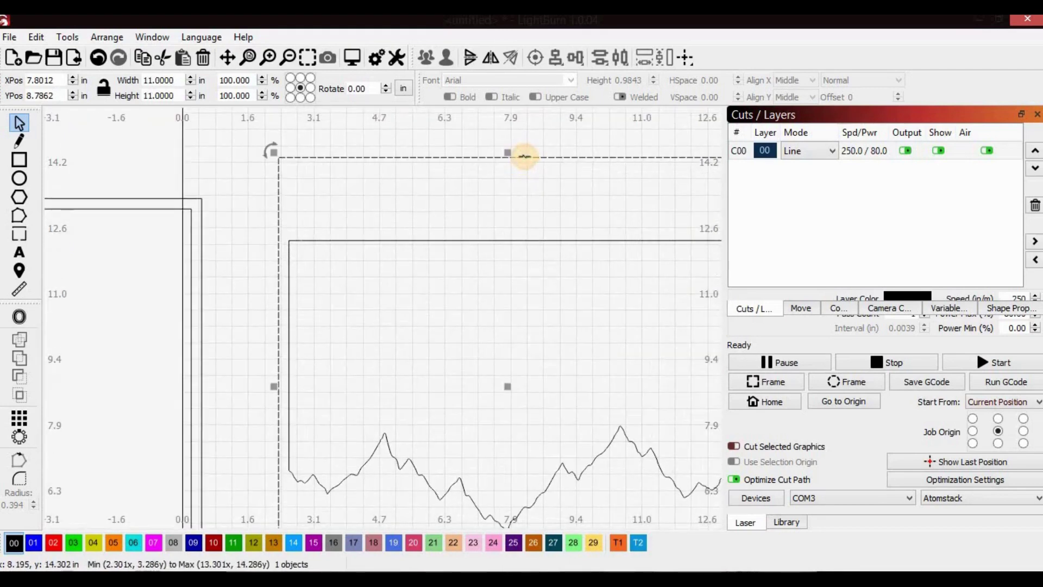
{"action": "key", "text": "Down"}
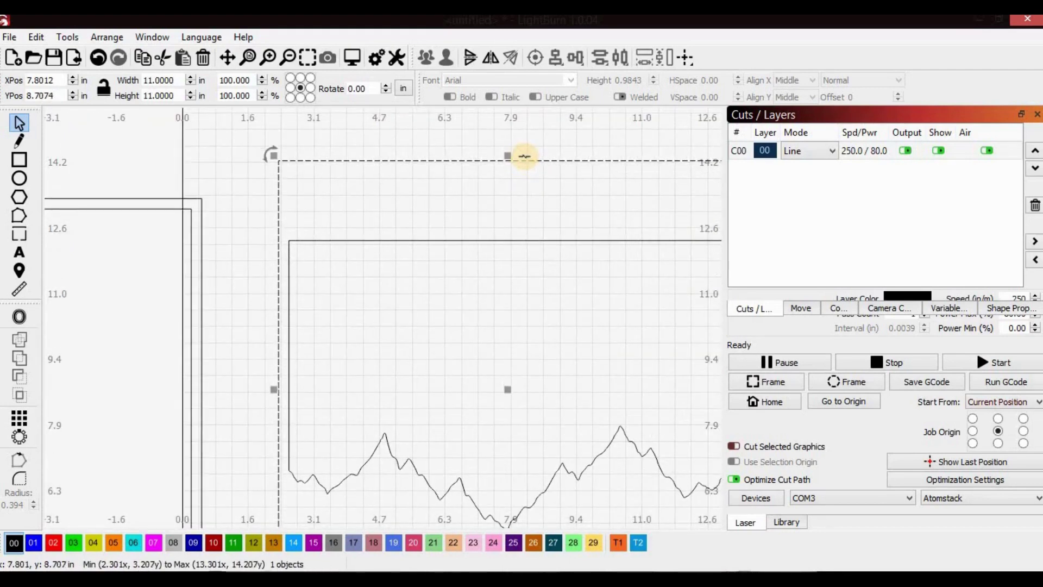
{"action": "key", "text": "Down"}
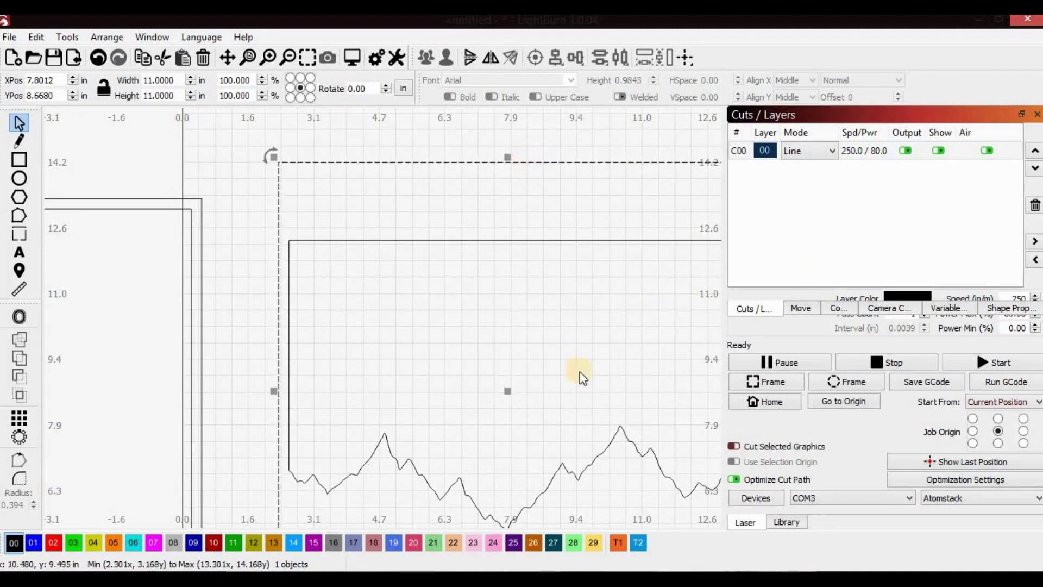
Nudge only the mountain cutout upward inside the 11 in frame to Y 10.2826 in.
{"action": "left_click", "coordinate": [607, 455]}
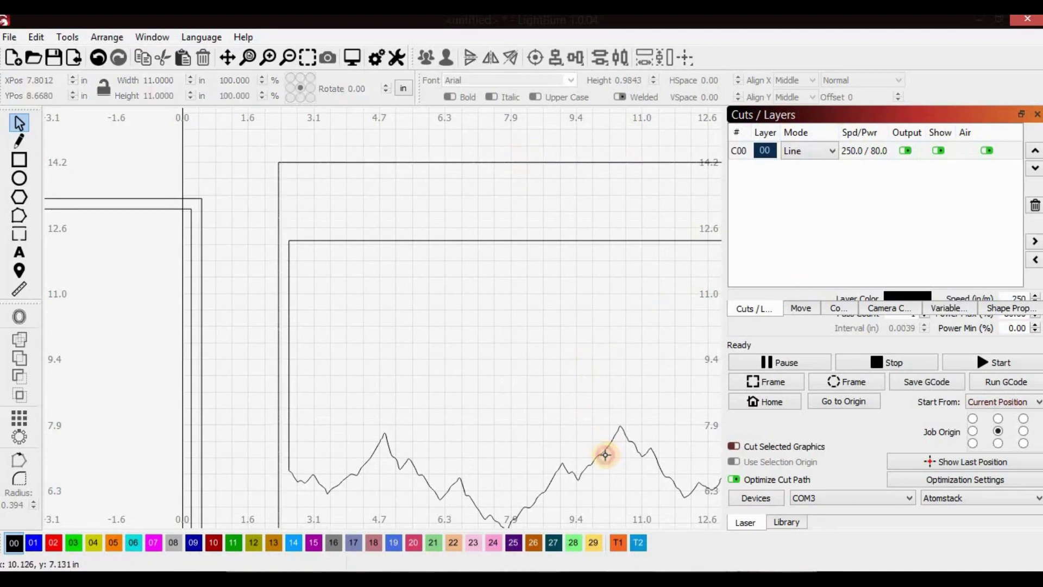
{"action": "left_click", "coordinate": [603, 454]}
{"action": "key", "text": "Up"}
{"action": "key", "text": "Up"}
{"action": "key", "text": "Up"}
{"action": "key", "text": "Up"}
{"action": "key", "text": "Up"}
{"action": "key", "text": "Up"}
{"action": "key", "text": "Up"}
{"action": "key", "text": "Up"}
{"action": "key", "text": "Up"}
{"action": "key", "text": "Up"}
{"action": "key", "text": "Up"}
{"action": "key", "text": "Up"}
{"action": "key", "text": "Up"}
{"action": "key", "text": "Up"}
{"action": "key", "text": "Up"}
{"action": "key", "text": "Up"}
{"action": "key", "text": "Up"}
{"action": "key", "text": "Up"}
{"action": "key", "text": "Up"}
{"action": "key", "text": "Up"}
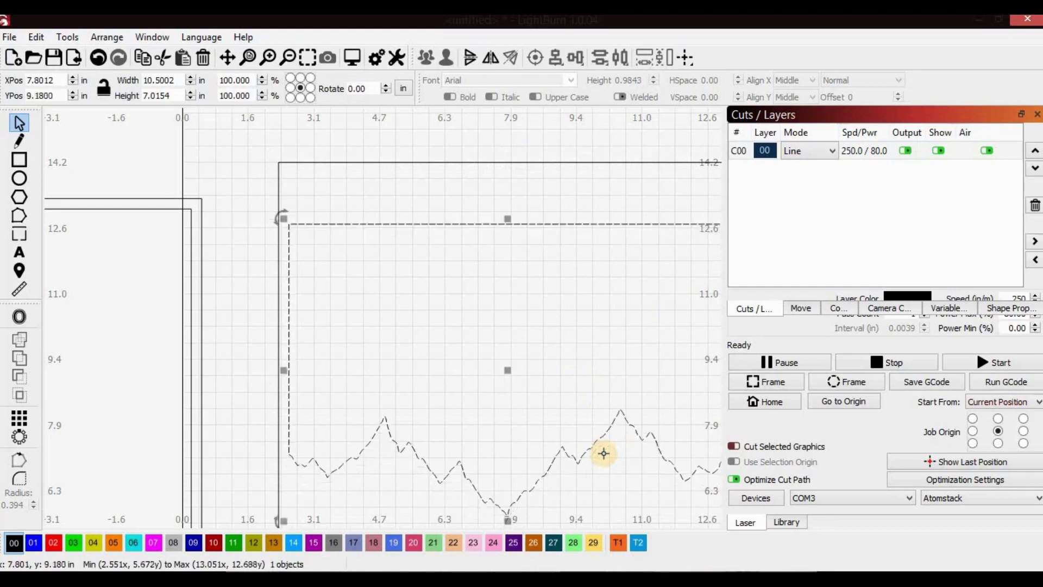
{"action": "key", "text": "Down"}
{"action": "key", "text": "Down"}
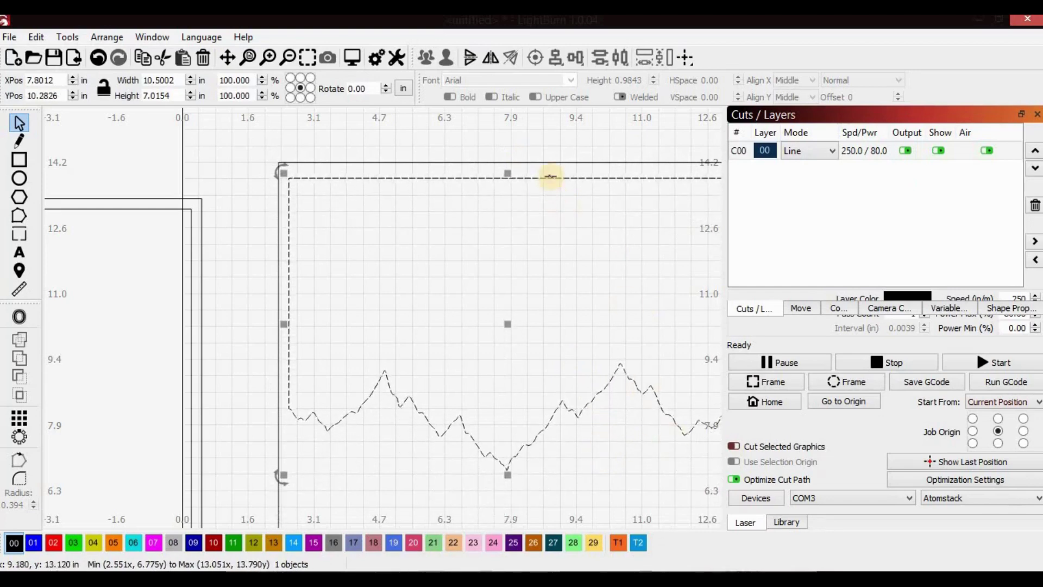
Group the cutout with its 11 in frame and move the layer above the finished row to about X -18.79, Y 20.53 in.
{"action": "scroll", "coordinate": [549, 172], "scroll_direction": "up", "scroll_amount": 4}
{"action": "scroll", "coordinate": [549, 172], "scroll_direction": "down", "scroll_amount": 3}
{"action": "scroll", "coordinate": [545, 293], "scroll_direction": "down", "scroll_amount": 5}
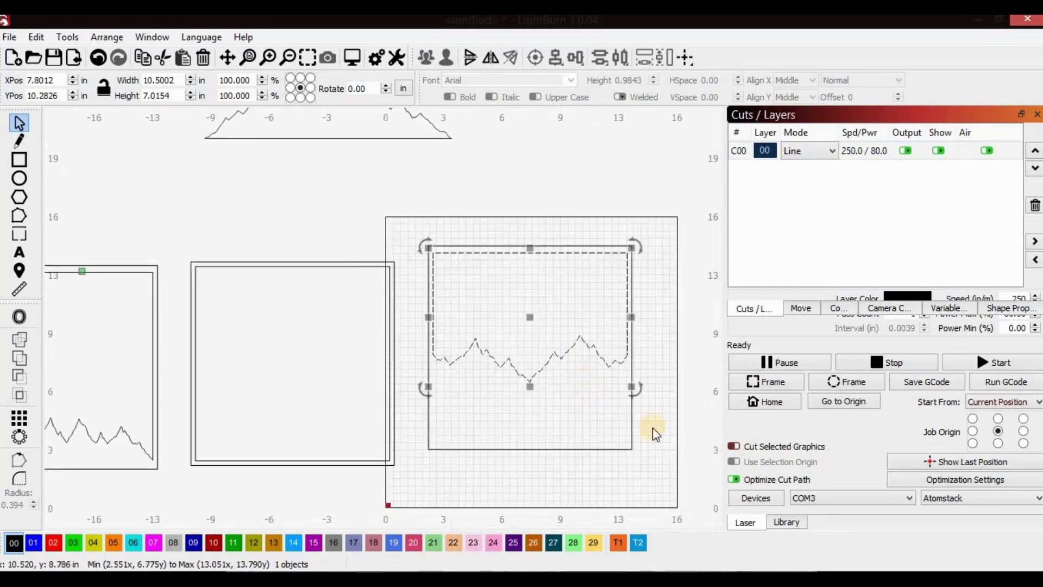
{"action": "left_click_drag", "start_coordinate": [669, 446], "coordinate": [554, 357]}
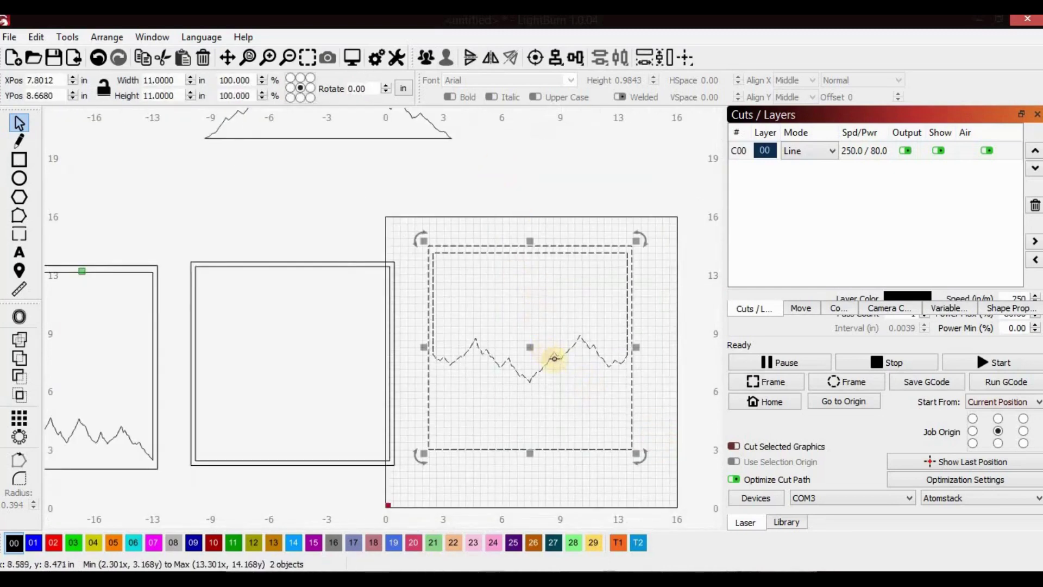
{"action": "right_click", "coordinate": [555, 361]}
{"action": "left_click", "coordinate": [610, 226]}
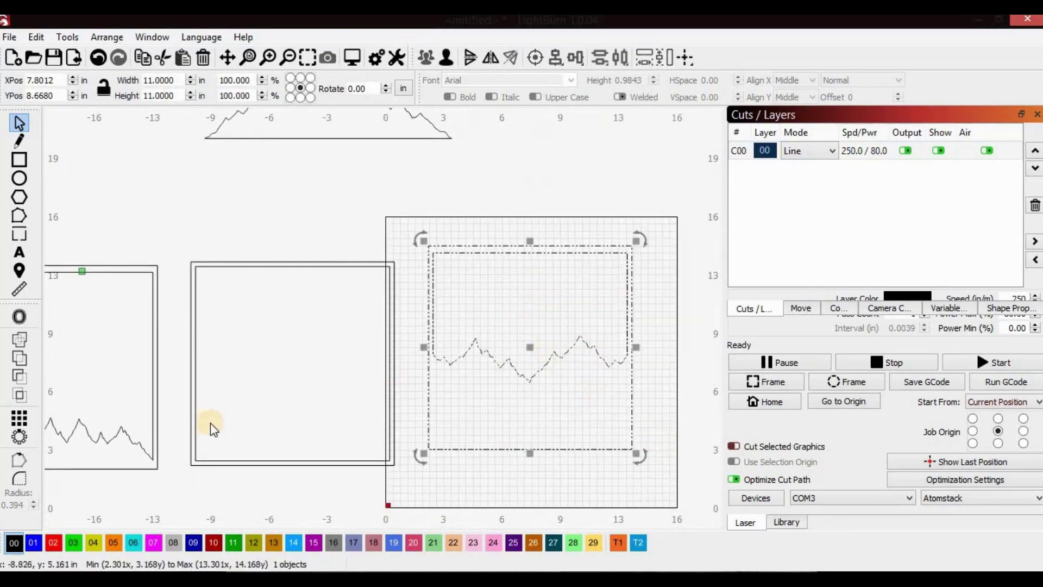
{"action": "scroll", "coordinate": [211, 424], "scroll_direction": "down", "scroll_amount": 4}
{"action": "left_click_drag", "start_coordinate": [240, 363], "coordinate": [132, 293]}
Place another copy of the 10.5 in square on the work area at about X 8.12, Y 6.38 in.
{"action": "left_click", "coordinate": [286, 396]}
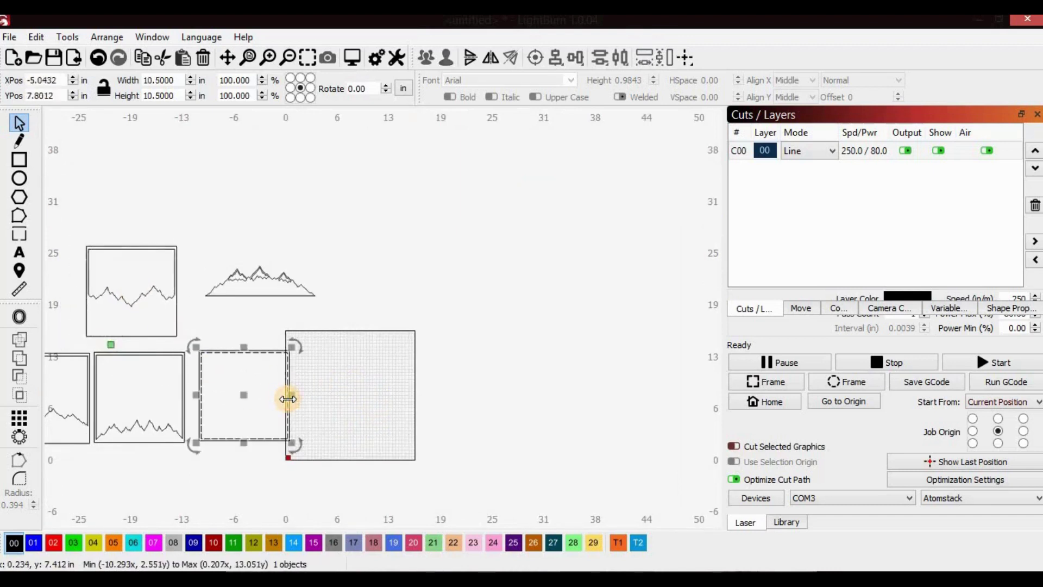
{"action": "key", "text": "ctrl+v"}
{"action": "left_click_drag", "start_coordinate": [295, 397], "coordinate": [354, 407]}
Move the grouped mountain layer above the leftmost finished layer, to about X -41.02, Y 19.31 in.
{"action": "scroll", "coordinate": [82, 429], "scroll_direction": "down", "scroll_amount": 3}
{"action": "scroll", "coordinate": [82, 429], "scroll_direction": "down", "scroll_amount": 2}
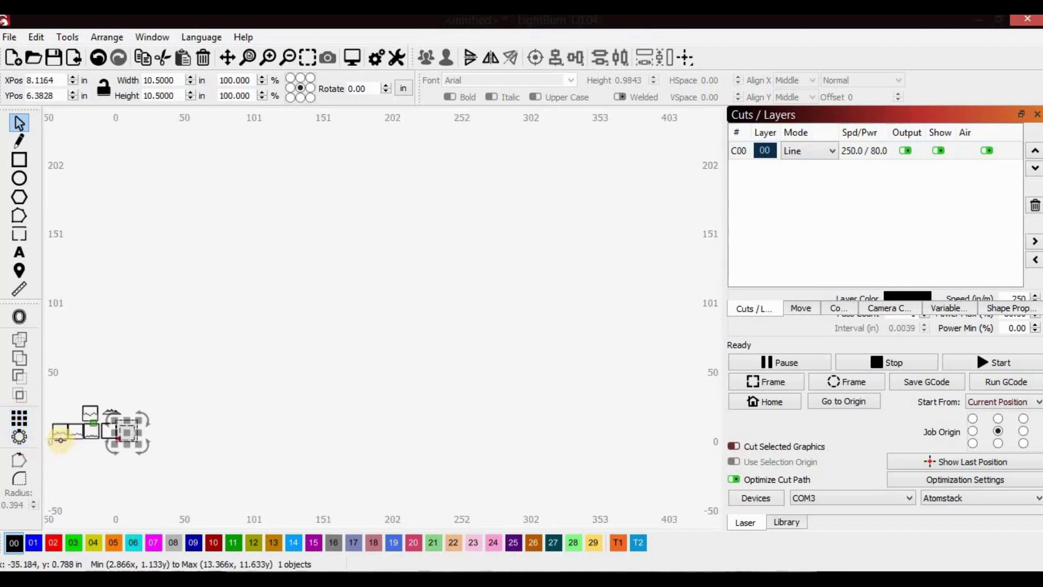
{"action": "scroll", "coordinate": [55, 429], "scroll_direction": "up", "scroll_amount": 4}
{"action": "scroll", "coordinate": [64, 375], "scroll_direction": "up", "scroll_amount": 3}
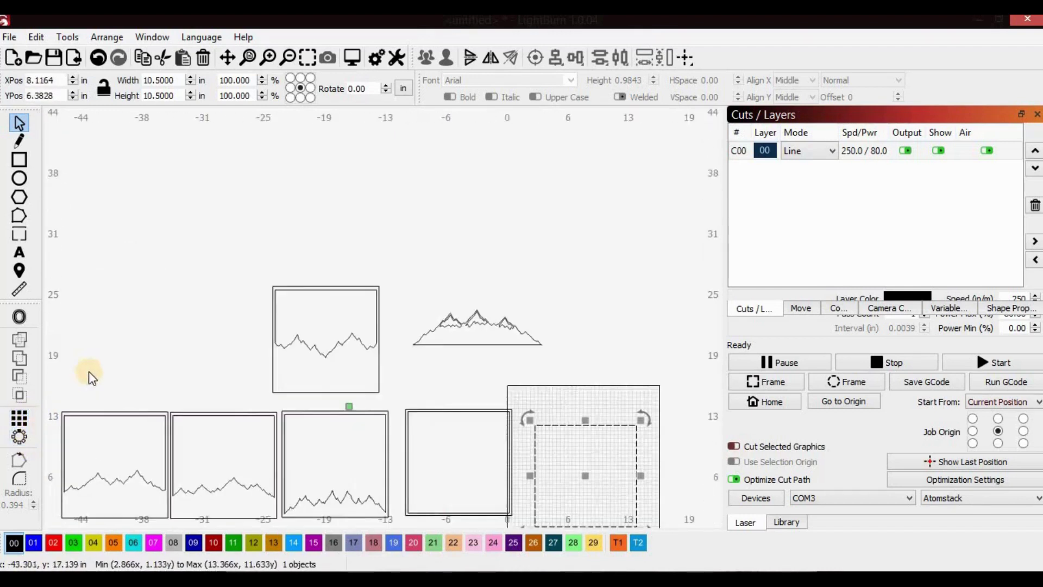
{"action": "left_click", "coordinate": [320, 354]}
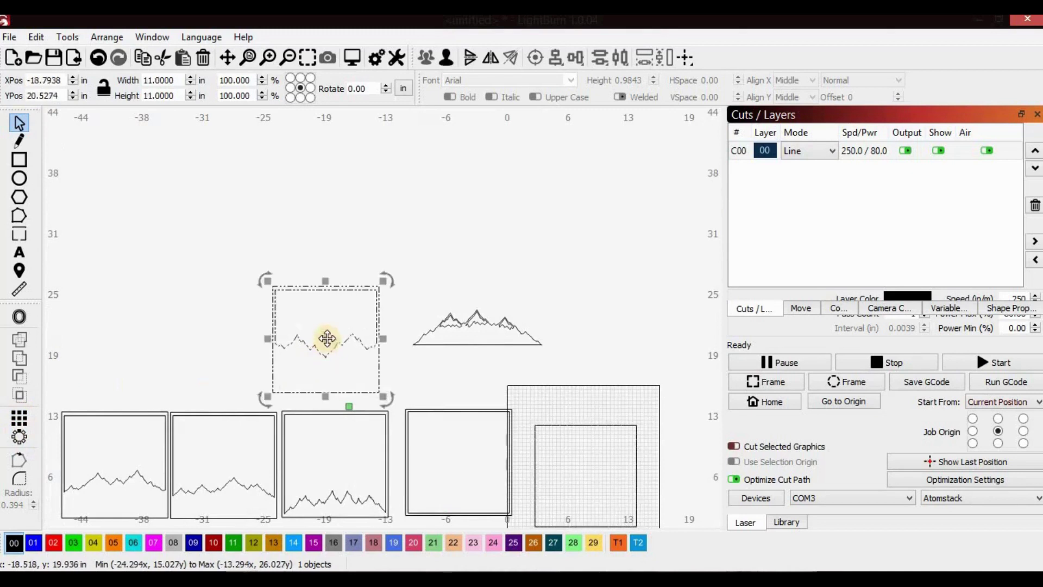
{"action": "left_click_drag", "start_coordinate": [326, 338], "coordinate": [111, 351]}
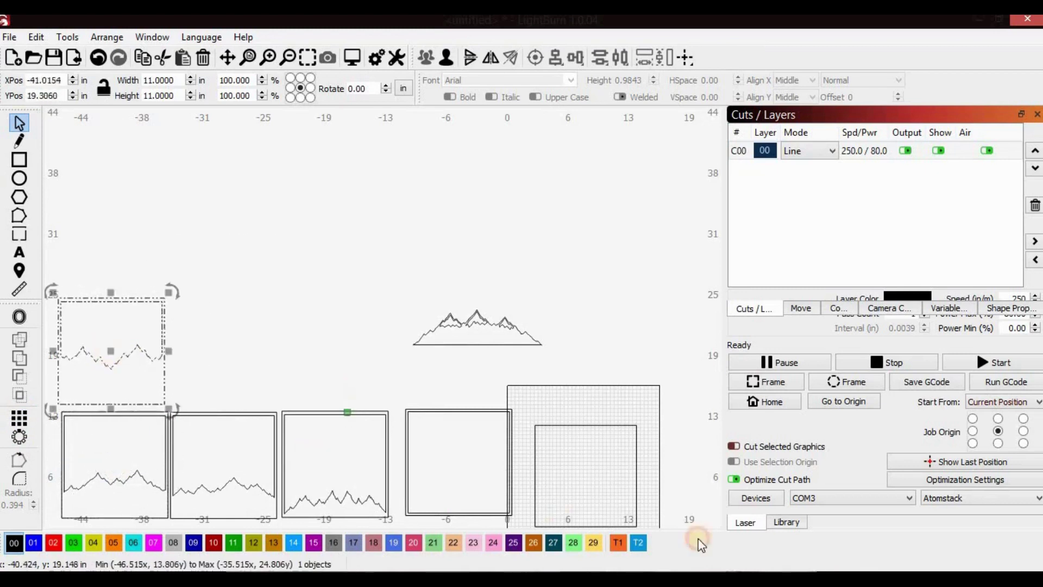
Move the three-peak mountain silhouette to about X 8.23, Y 17.10 in and inspect its snowcap outlines.
{"action": "scroll", "coordinate": [680, 505], "scroll_direction": "up", "scroll_amount": 2}
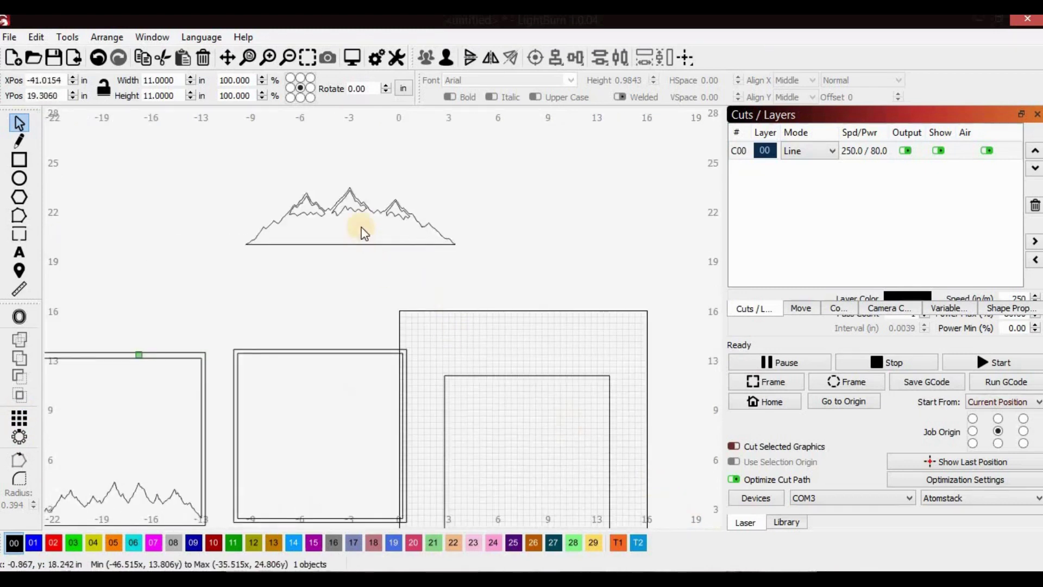
{"action": "left_click_drag", "start_coordinate": [478, 280], "coordinate": [225, 168]}
{"action": "left_click_drag", "start_coordinate": [353, 216], "coordinate": [535, 290]}
{"action": "scroll", "coordinate": [535, 290], "scroll_direction": "up", "scroll_amount": 2}
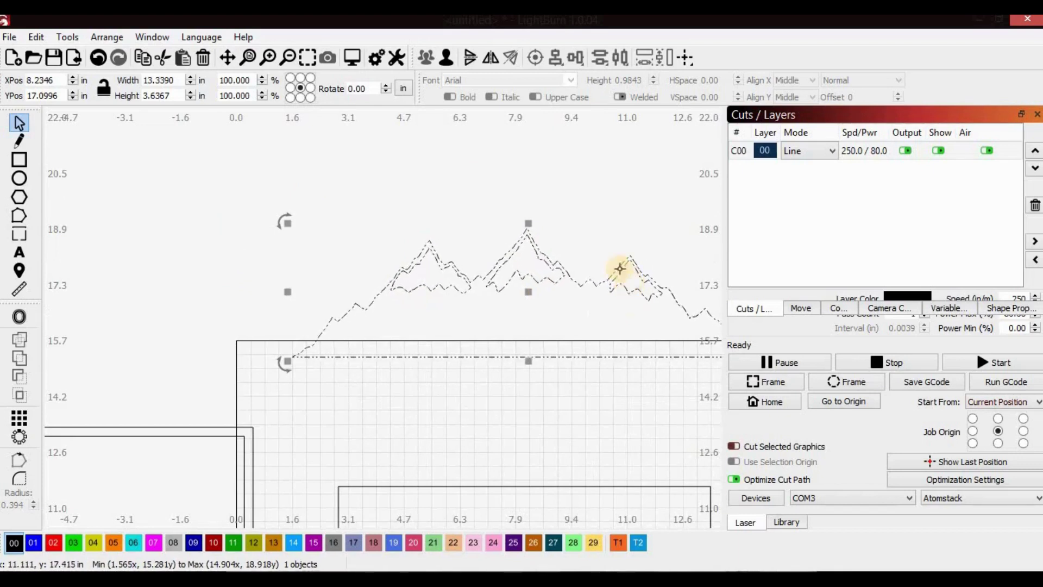
{"action": "left_click", "coordinate": [646, 284]}
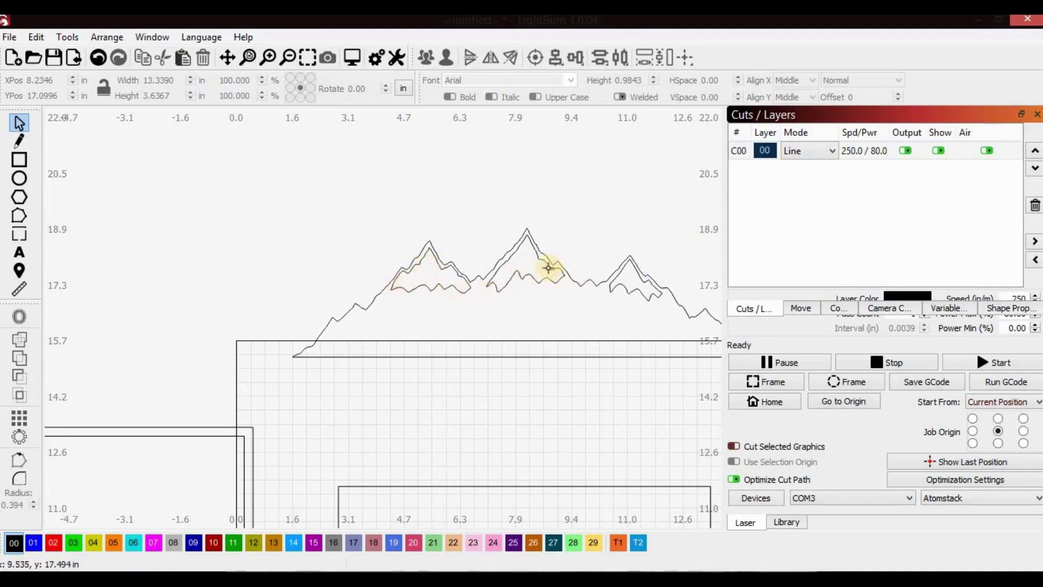
{"action": "scroll", "coordinate": [620, 318], "scroll_direction": "down", "scroll_amount": 1}
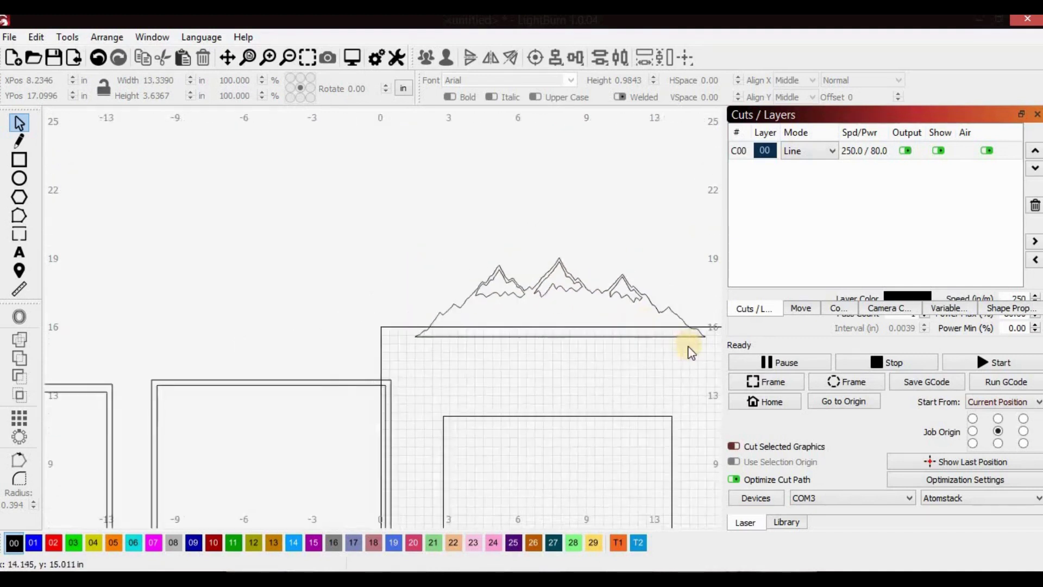
{"action": "scroll", "coordinate": [598, 271], "scroll_direction": "down", "scroll_amount": 1}
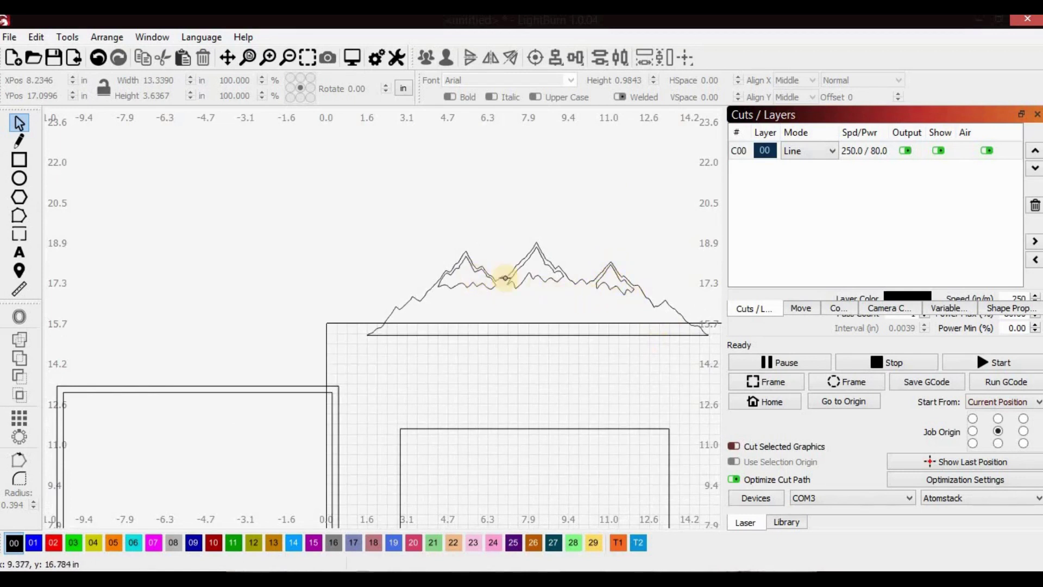
{"action": "scroll", "coordinate": [579, 387], "scroll_direction": "down", "scroll_amount": 1}
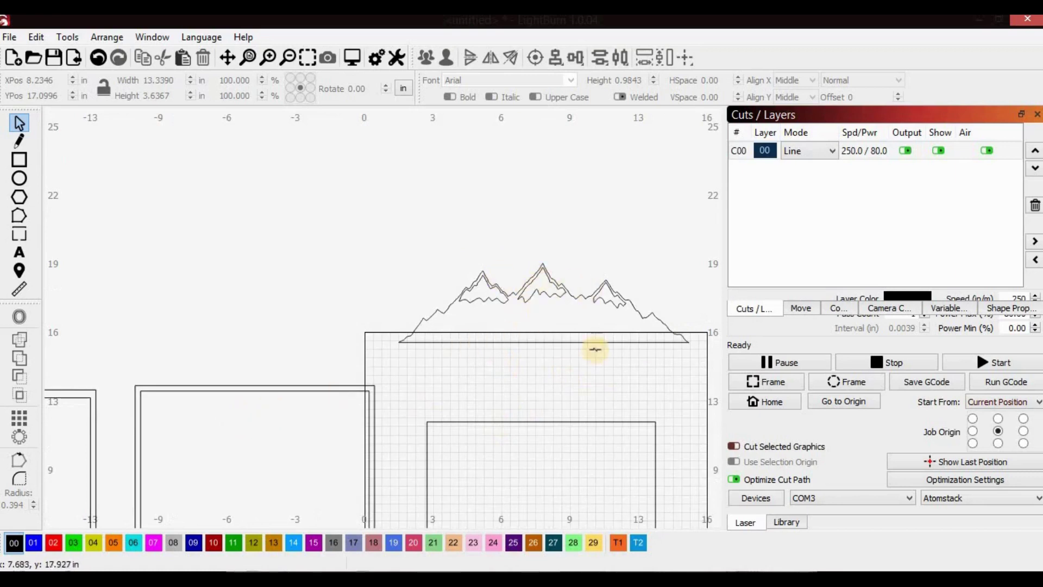
{"action": "scroll", "coordinate": [549, 397], "scroll_direction": "down", "scroll_amount": 7}
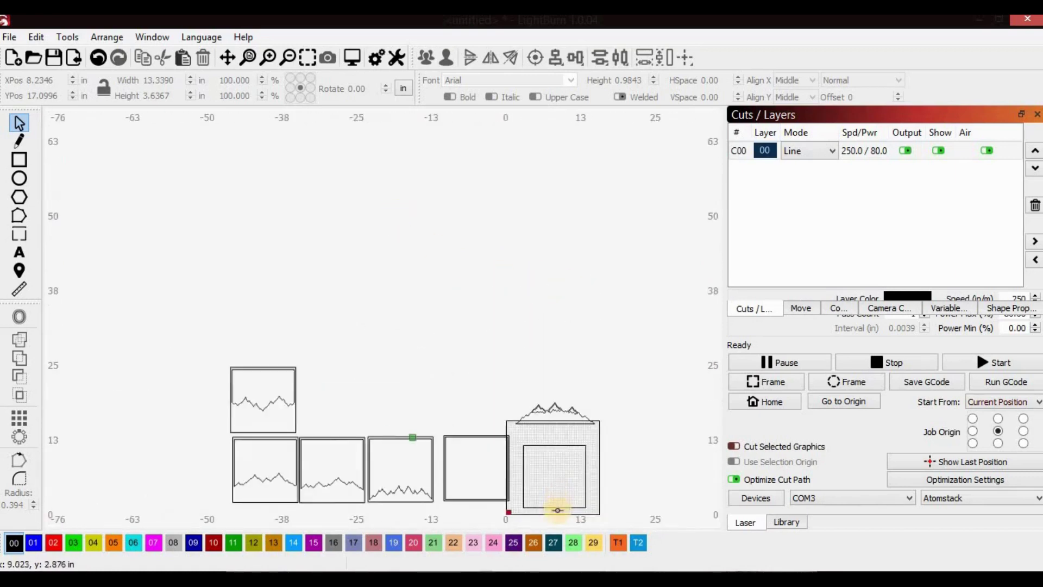
Move the three-peak silhouette over the layer above the finished row, to about X -41.13, Y 19.78 in.
{"action": "scroll", "coordinate": [559, 517], "scroll_direction": "up", "scroll_amount": 4}
{"action": "left_click_drag", "start_coordinate": [448, 274], "coordinate": [686, 389]}
{"action": "left_click_drag", "start_coordinate": [582, 326], "coordinate": [163, 298]}
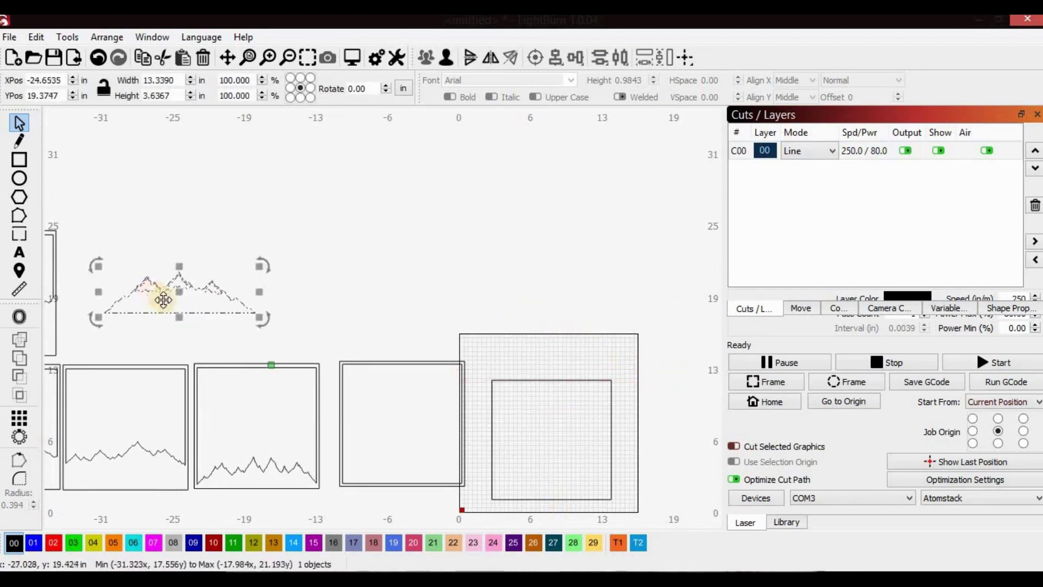
{"action": "scroll", "coordinate": [49, 291], "scroll_direction": "down", "scroll_amount": 7}
{"action": "scroll", "coordinate": [48, 285], "scroll_direction": "up", "scroll_amount": 5}
{"action": "scroll", "coordinate": [48, 286], "scroll_direction": "up", "scroll_amount": 4}
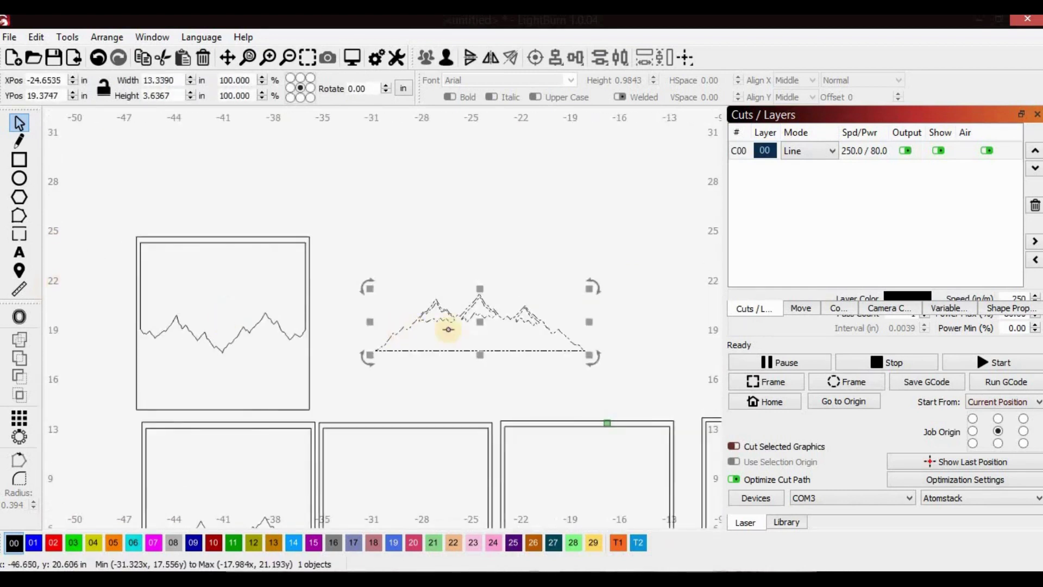
{"action": "left_click_drag", "start_coordinate": [314, 327], "coordinate": [217, 315]}
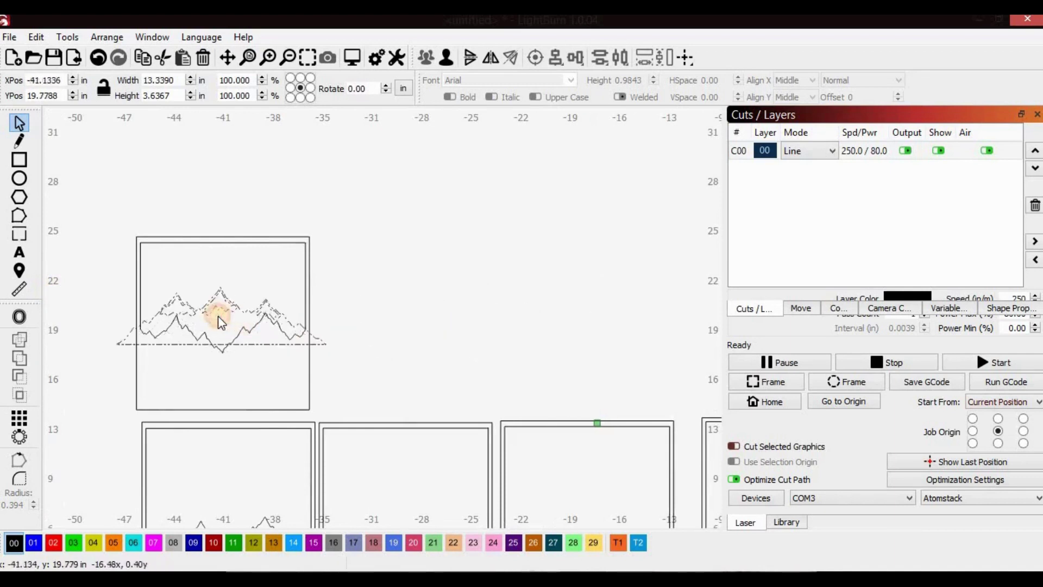
Enlarge the silhouette to about 16.57 by 4.52 in and center it on the layer beneath, at X -41.02, Y 19.31 in.
{"action": "left_click_drag", "start_coordinate": [330, 283], "coordinate": [378, 267]}
{"action": "left_click_drag", "start_coordinate": [233, 307], "coordinate": [228, 324]}
{"action": "scroll", "coordinate": [421, 401], "scroll_direction": "down", "scroll_amount": 5}
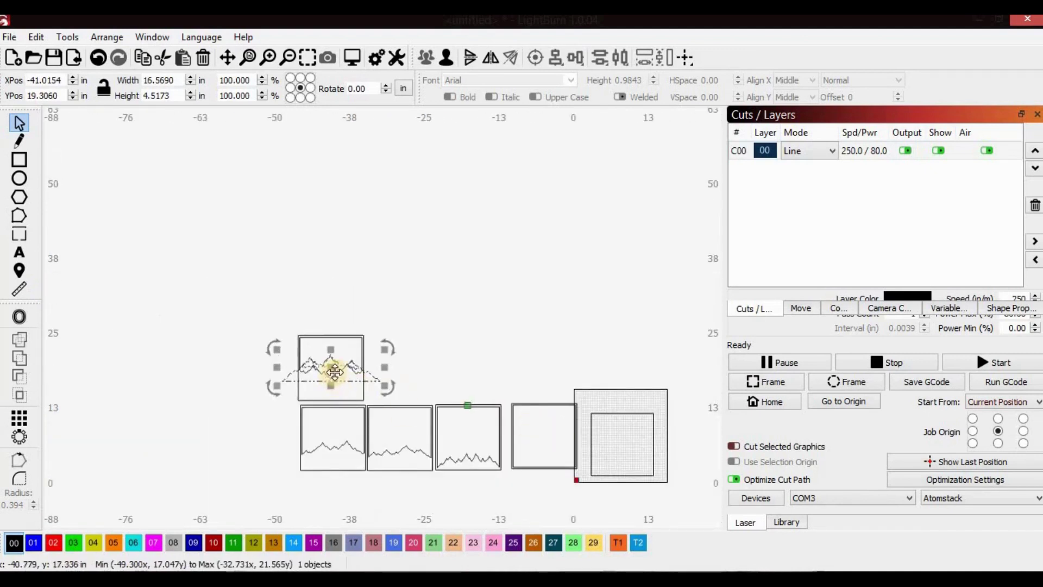
Move the enlarged silhouette to the center of the 10.5 in square on the work area, at X 8.12, Y 6.38 in.
{"action": "left_click_drag", "start_coordinate": [331, 367], "coordinate": [619, 442]}
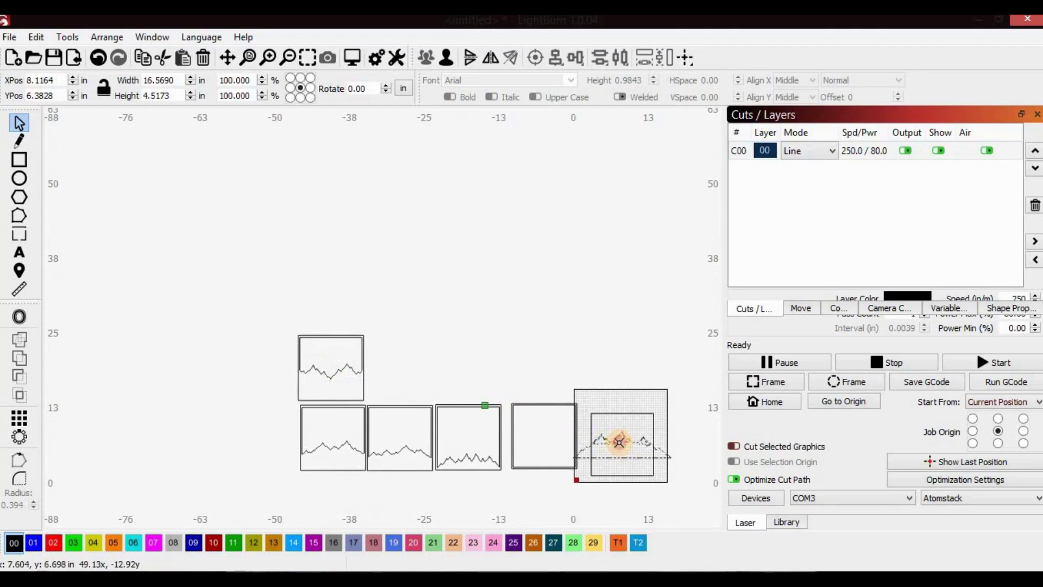
{"action": "scroll", "coordinate": [625, 443], "scroll_direction": "up", "scroll_amount": 4}
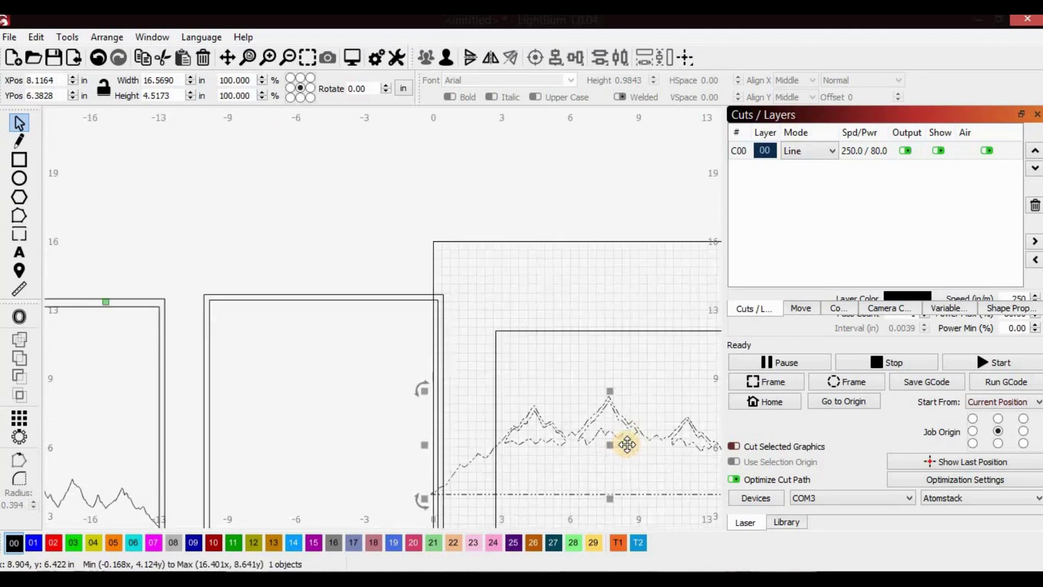
{"action": "scroll", "coordinate": [678, 501], "scroll_direction": "down", "scroll_amount": 2}
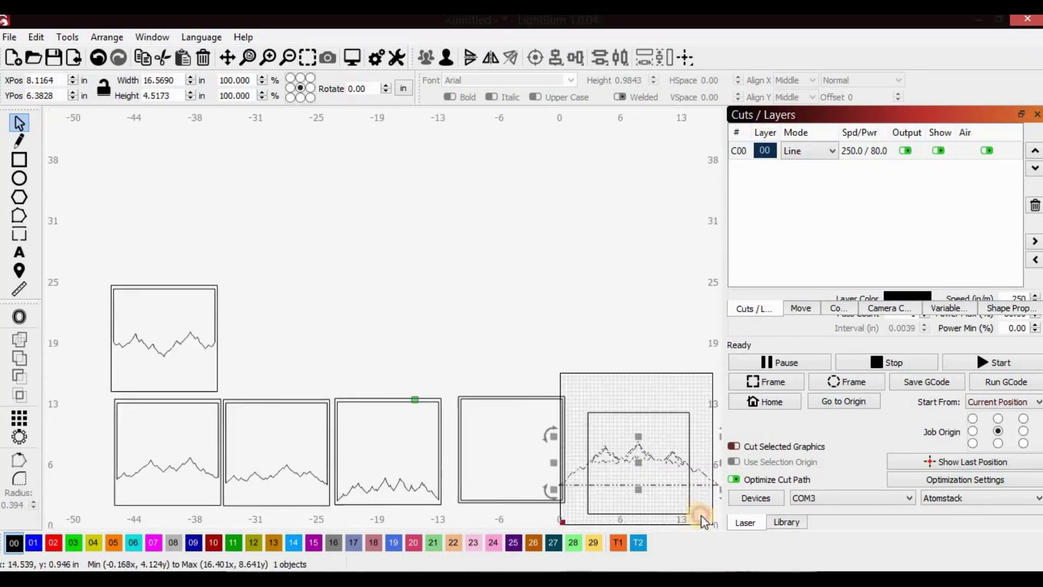
Try Boolean subtraction and Boolean union on the square and the grouped silhouette, undoing each operation.
{"action": "left_click", "coordinate": [701, 520]}
{"action": "left_click_drag", "start_coordinate": [700, 501], "coordinate": [630, 443]}
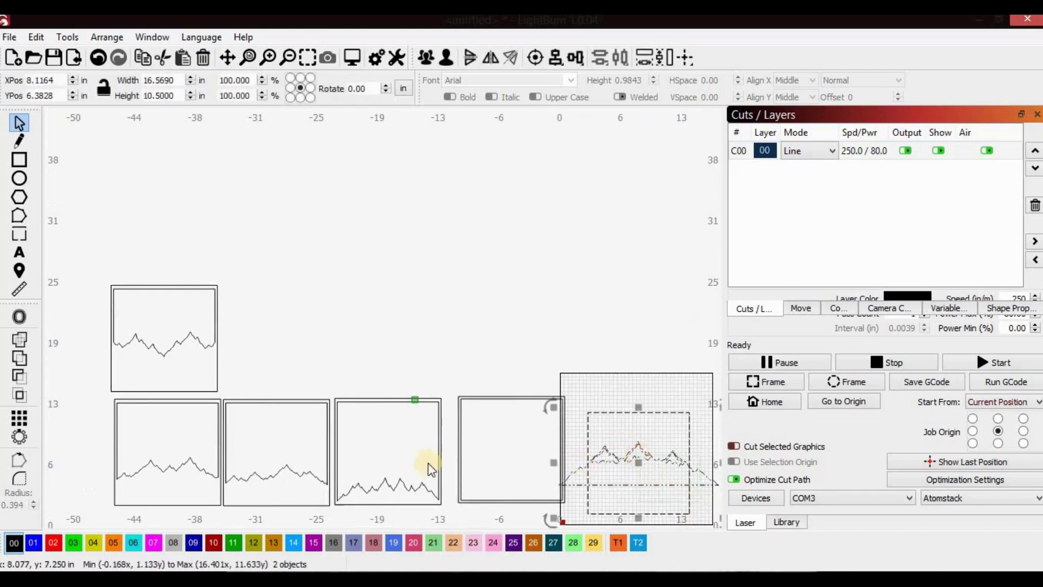
{"action": "left_click", "coordinate": [20, 374]}
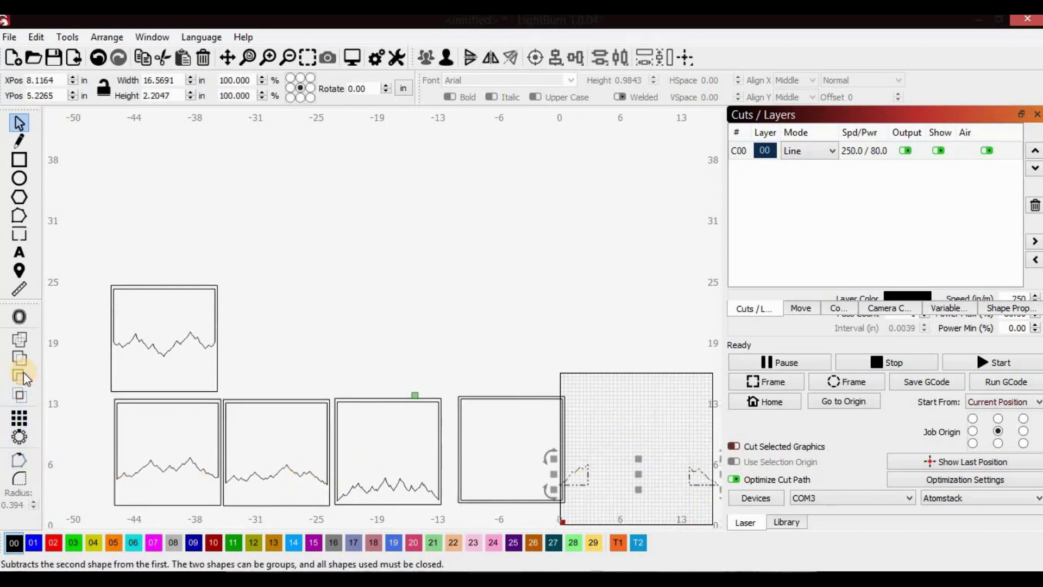
{"action": "key", "text": "ctrl+z"}
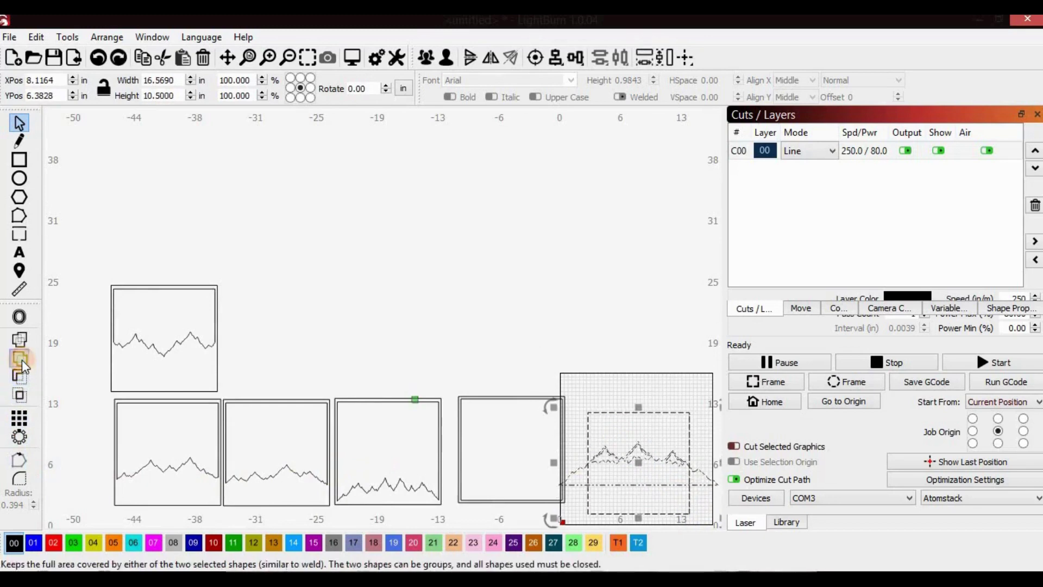
{"action": "left_click", "coordinate": [21, 360]}
{"action": "key", "text": "ctrl+z"}
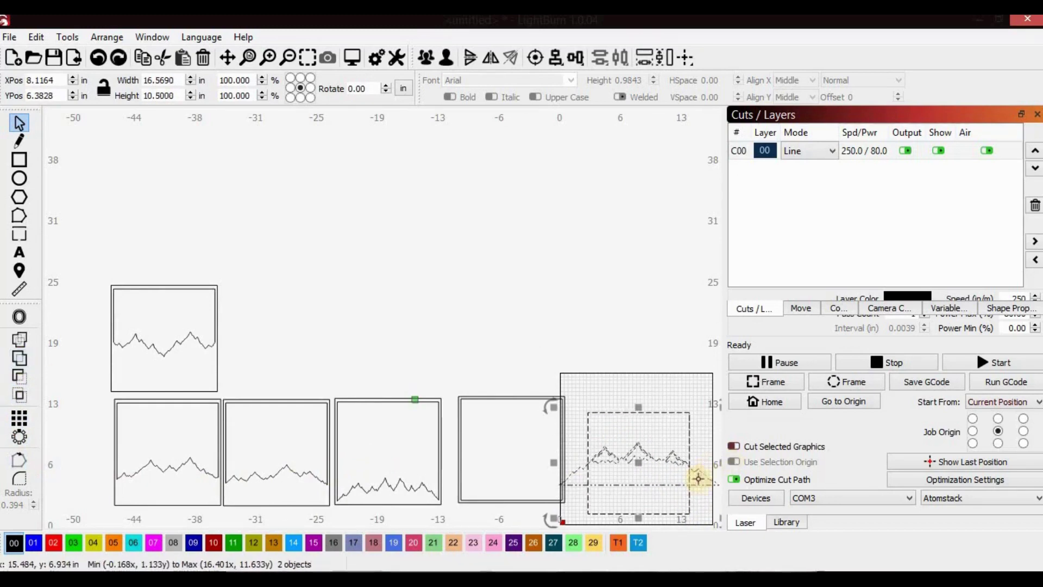
Ungroup the three-peak silhouette and subtract only its outer mountain outline from the 10.5 in square.
{"action": "scroll", "coordinate": [697, 487], "scroll_direction": "up", "scroll_amount": 3}
{"action": "scroll", "coordinate": [707, 517], "scroll_direction": "up", "scroll_amount": 3}
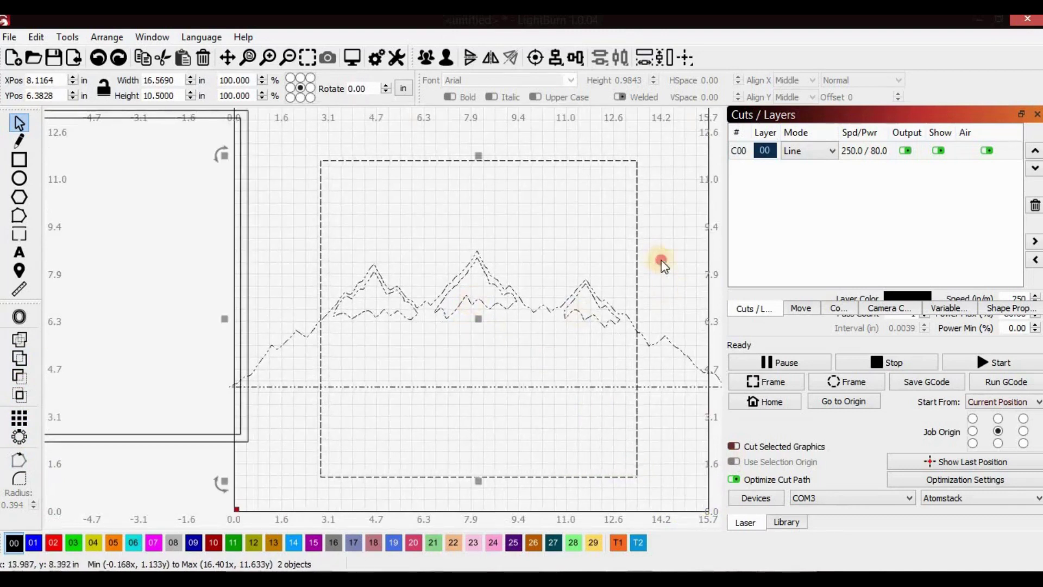
{"action": "left_click", "coordinate": [452, 312]}
{"action": "left_click", "coordinate": [475, 309]}
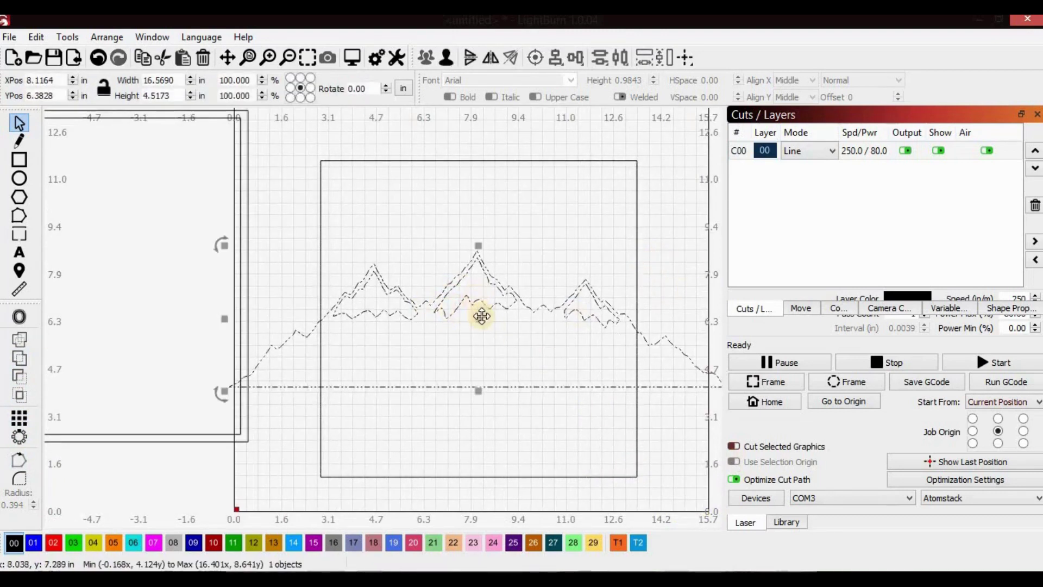
{"action": "right_click", "coordinate": [474, 302]}
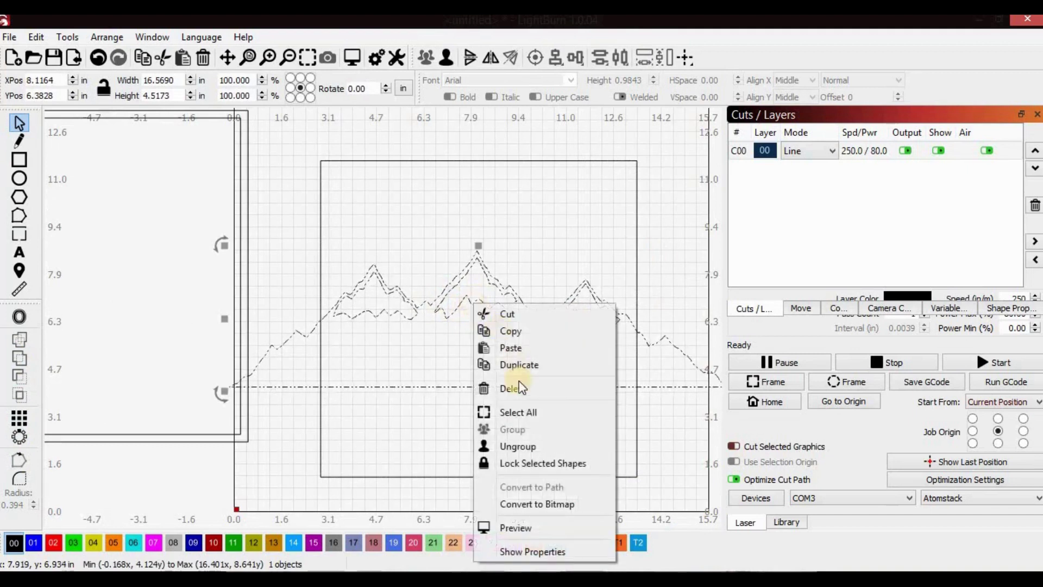
{"action": "left_click", "coordinate": [519, 446]}
{"action": "left_click", "coordinate": [566, 382]}
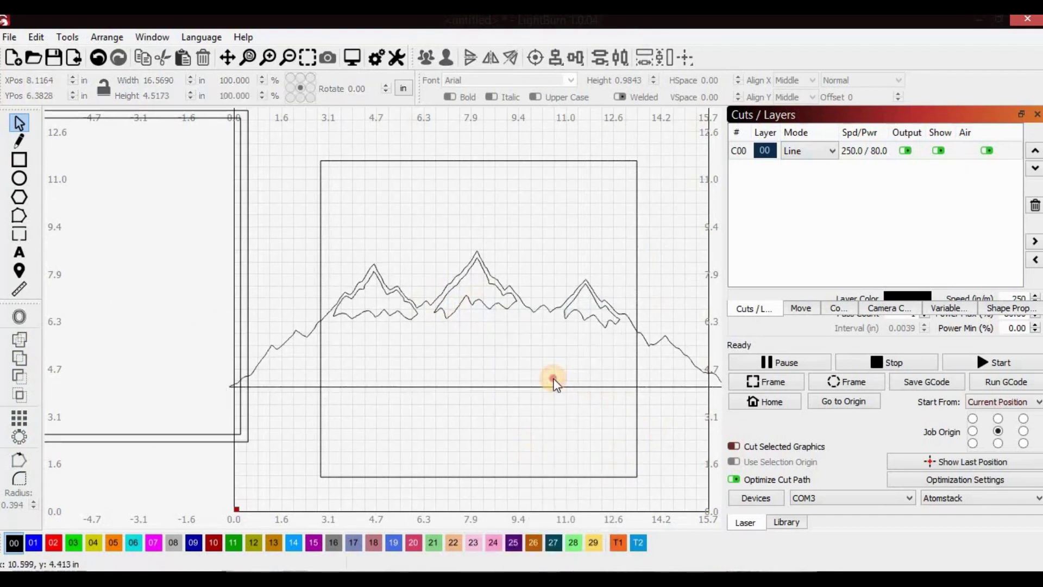
{"action": "left_click_drag", "start_coordinate": [663, 441], "coordinate": [592, 367]}
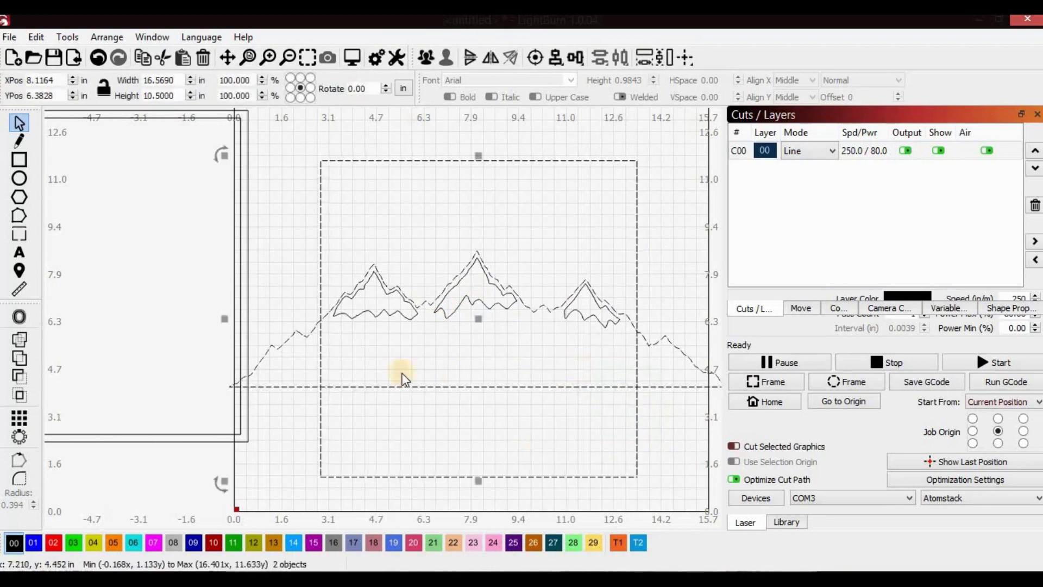
{"action": "left_click", "coordinate": [19, 376]}
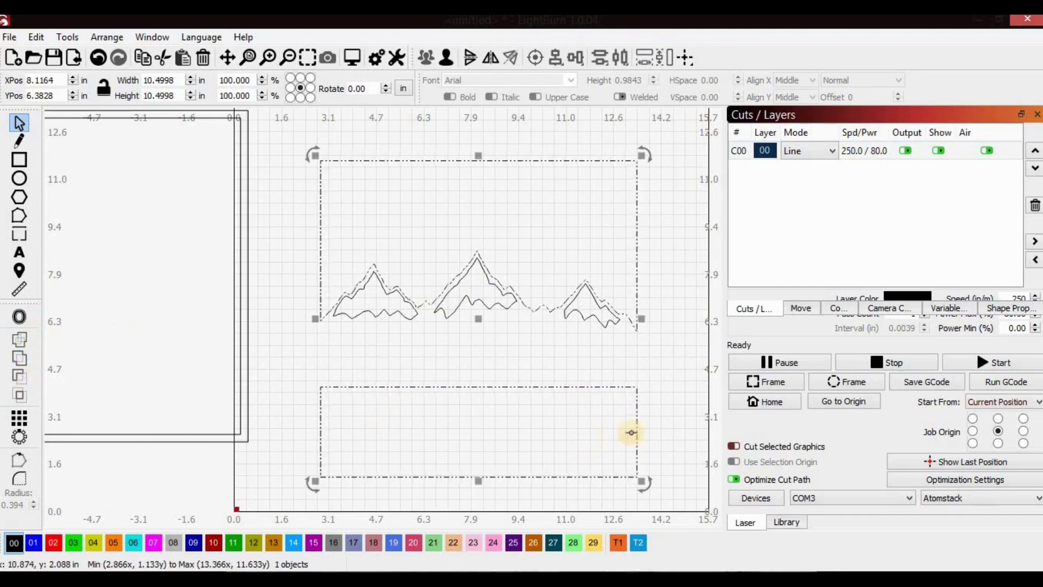
Ungroup the subtracted shape and delete the rectangle below the mountains.
{"action": "left_click", "coordinate": [523, 433]}
{"action": "left_click_drag", "start_coordinate": [667, 499], "coordinate": [307, 367]}
{"action": "right_click", "coordinate": [491, 387]}
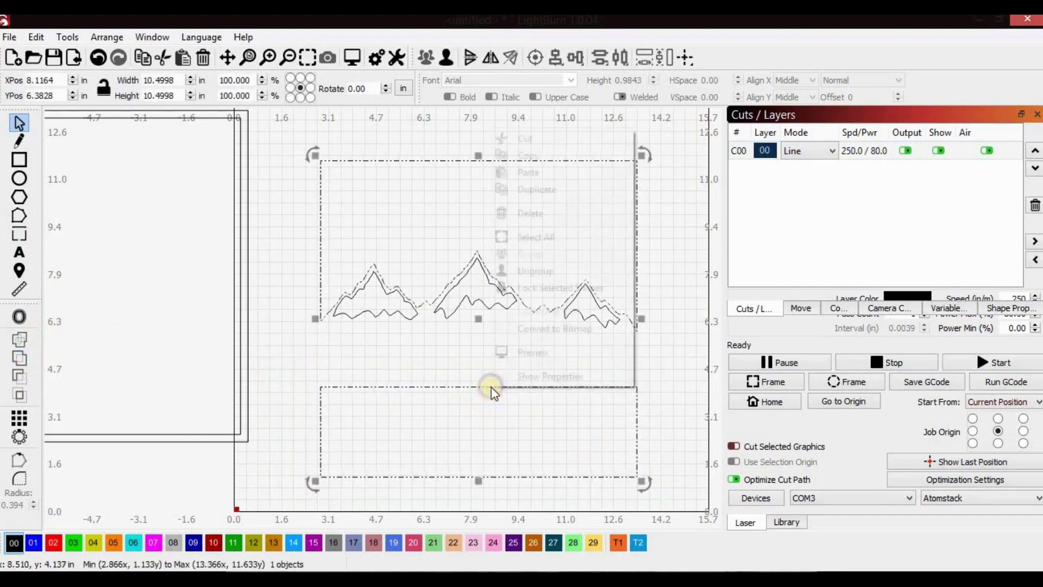
{"action": "left_click", "coordinate": [537, 271]}
{"action": "left_click", "coordinate": [632, 404]}
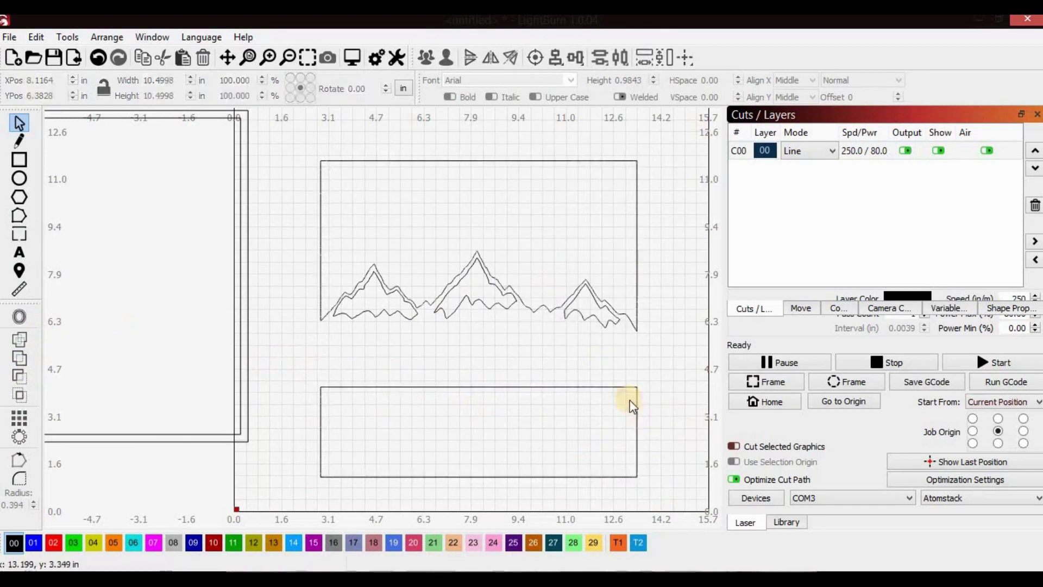
{"action": "left_click", "coordinate": [635, 403]}
Group the remaining mountain cutout with its three snowcap outlines.
{"action": "left_click_drag", "start_coordinate": [660, 360], "coordinate": [298, 130]}
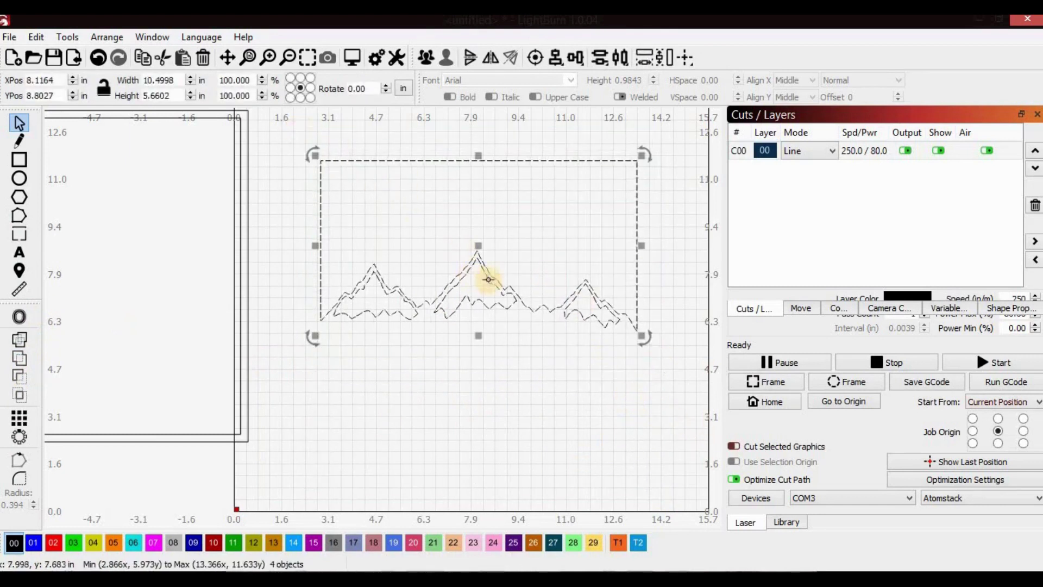
{"action": "right_click", "coordinate": [491, 281]}
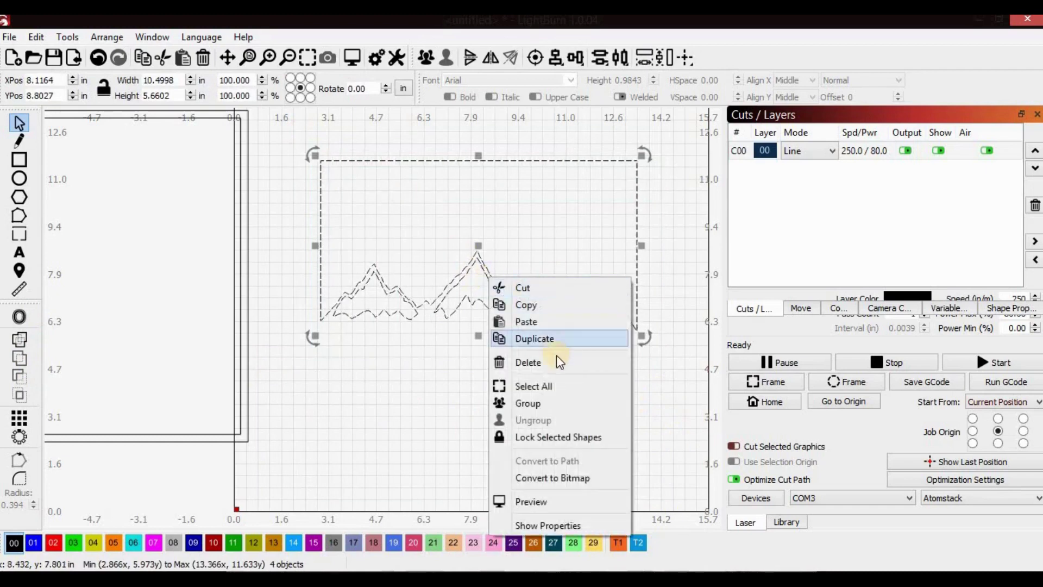
{"action": "left_click", "coordinate": [546, 401]}
{"action": "left_click", "coordinate": [521, 412]}
{"action": "scroll", "coordinate": [520, 404], "scroll_direction": "down", "scroll_amount": 4}
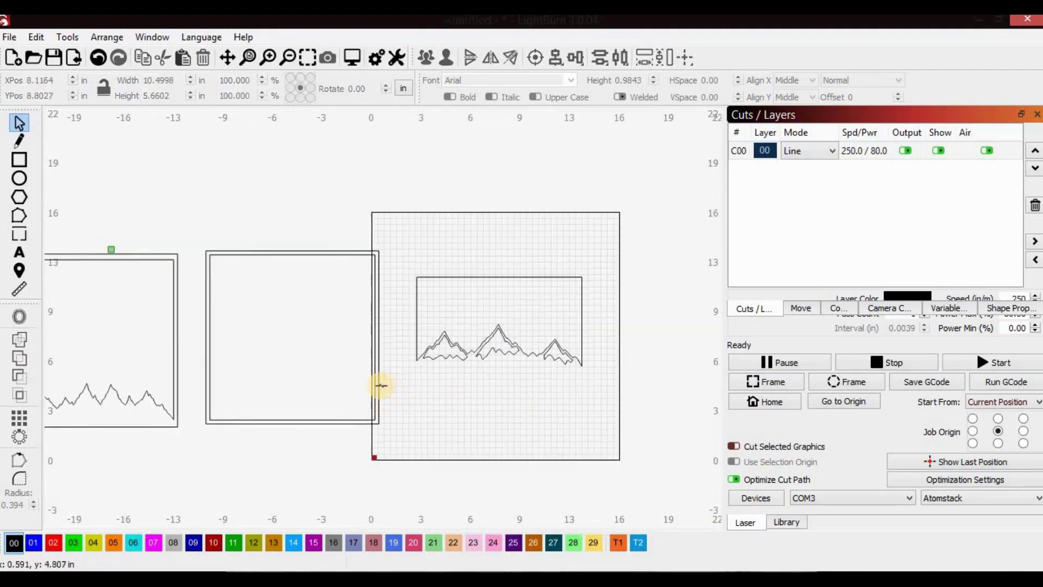
Duplicate the 11 in square frame and place the copy around the snowcapped mountain cutout, centred at X 8.1164, Y 8.6846 in.
{"action": "left_click", "coordinate": [380, 385]}
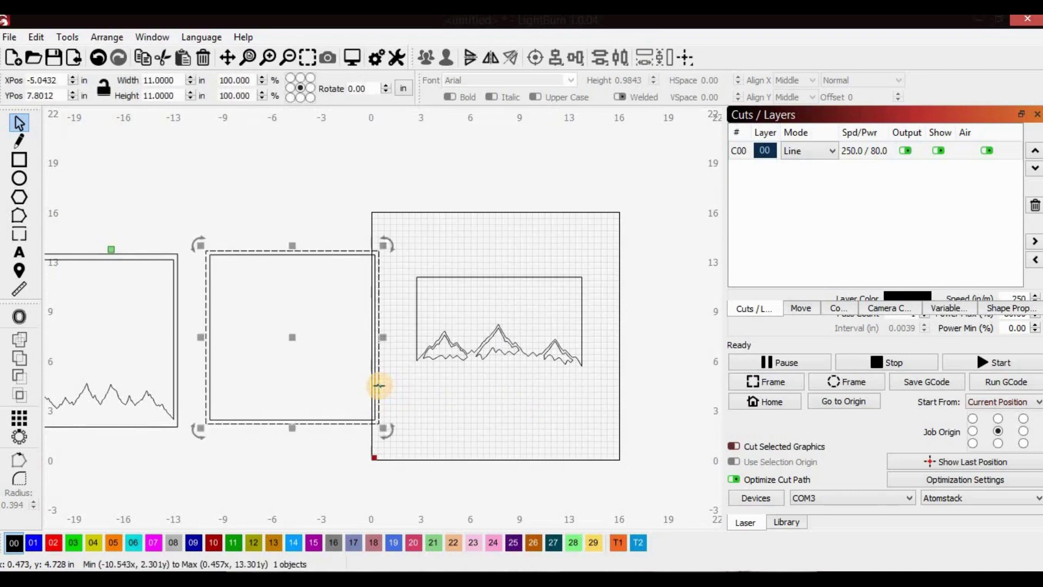
{"action": "key", "text": "ctrl+v"}
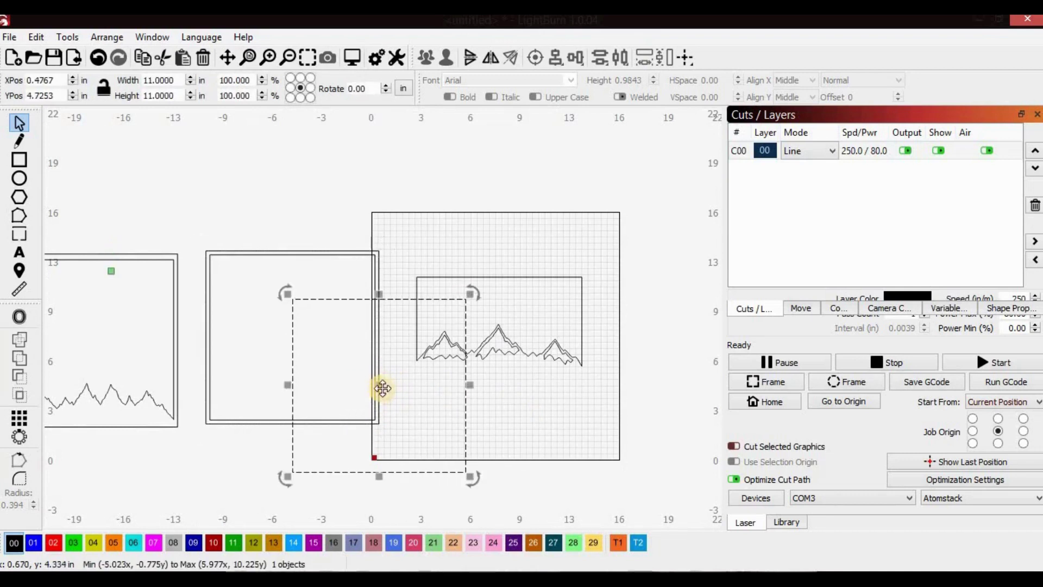
{"action": "left_click_drag", "start_coordinate": [402, 365], "coordinate": [510, 328]}
{"action": "scroll", "coordinate": [489, 231], "scroll_direction": "up", "scroll_amount": 6}
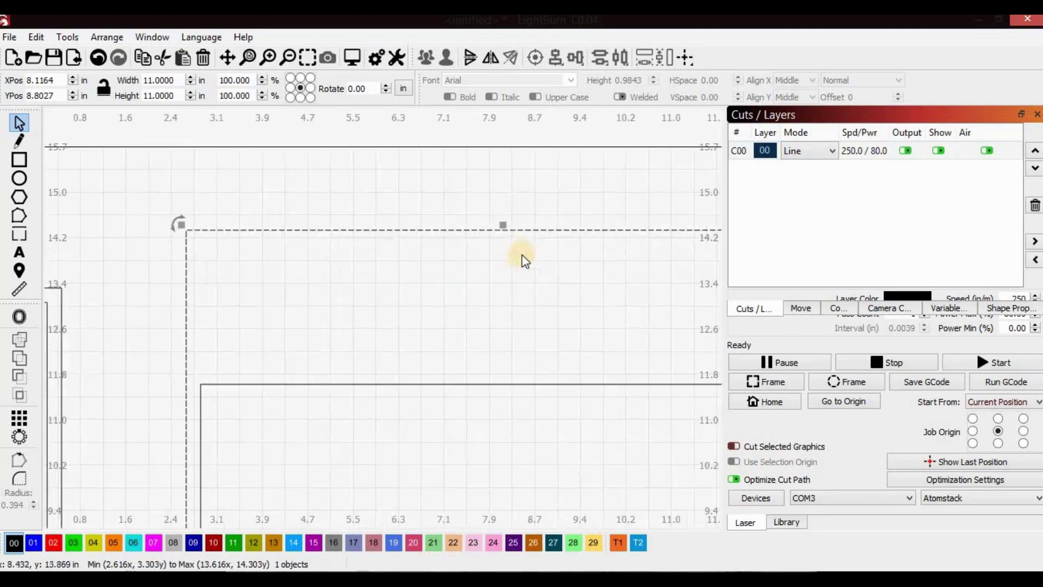
{"action": "key", "text": "Down"}
{"action": "left_click_drag", "start_coordinate": [516, 243], "coordinate": [512, 235]}
{"action": "scroll", "coordinate": [574, 425], "scroll_direction": "down", "scroll_amount": 4}
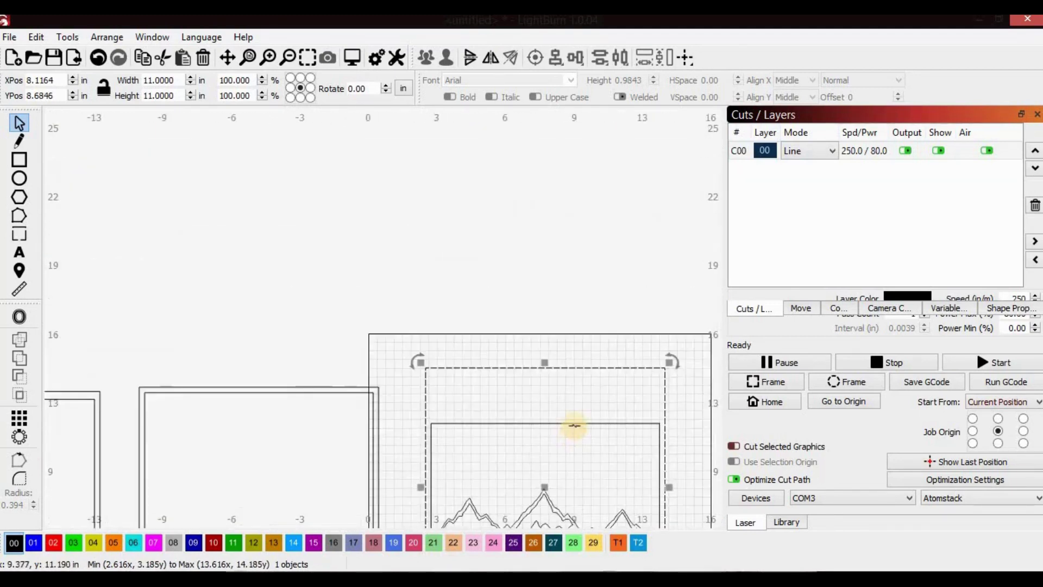
Move the snowcapped mountain cutout straight up to Y 10.9686 in so it sits just inside the frame's upper edge.
{"action": "left_click", "coordinate": [574, 424]}
{"action": "scroll", "coordinate": [575, 424], "scroll_direction": "up", "scroll_amount": 4}
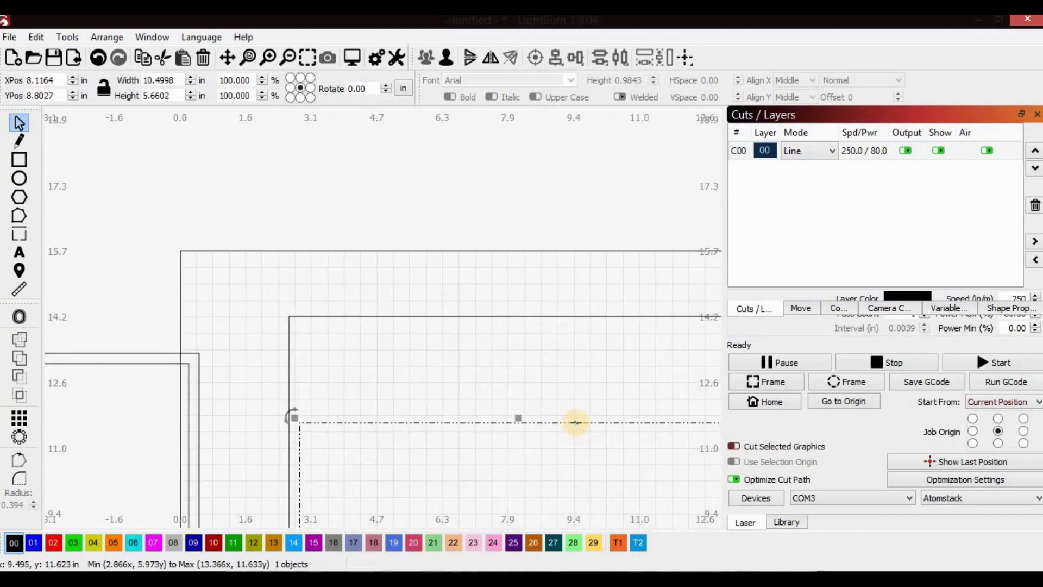
{"action": "key", "text": "Up"}
{"action": "key", "text": "Up"}
{"action": "key", "text": "Up"}
{"action": "key", "text": "Up"}
{"action": "key", "text": "Up"}
{"action": "key", "text": "Up"}
{"action": "key", "text": "Up"}
{"action": "key", "text": "Up"}
{"action": "key", "text": "Up"}
{"action": "key", "text": "Up"}
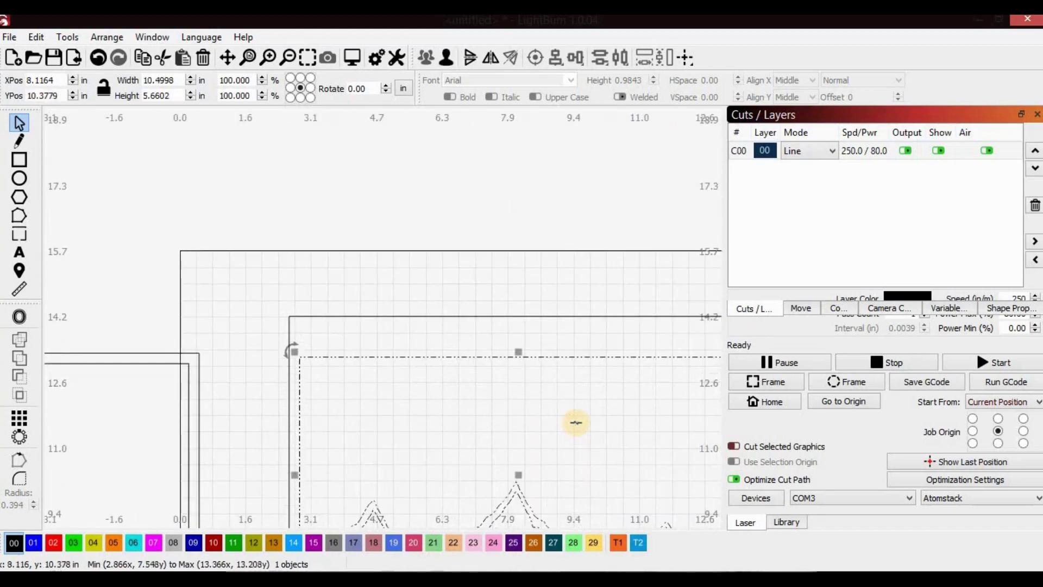
{"action": "key", "text": "Up"}
{"action": "scroll", "coordinate": [576, 422], "scroll_direction": "up", "scroll_amount": 4}
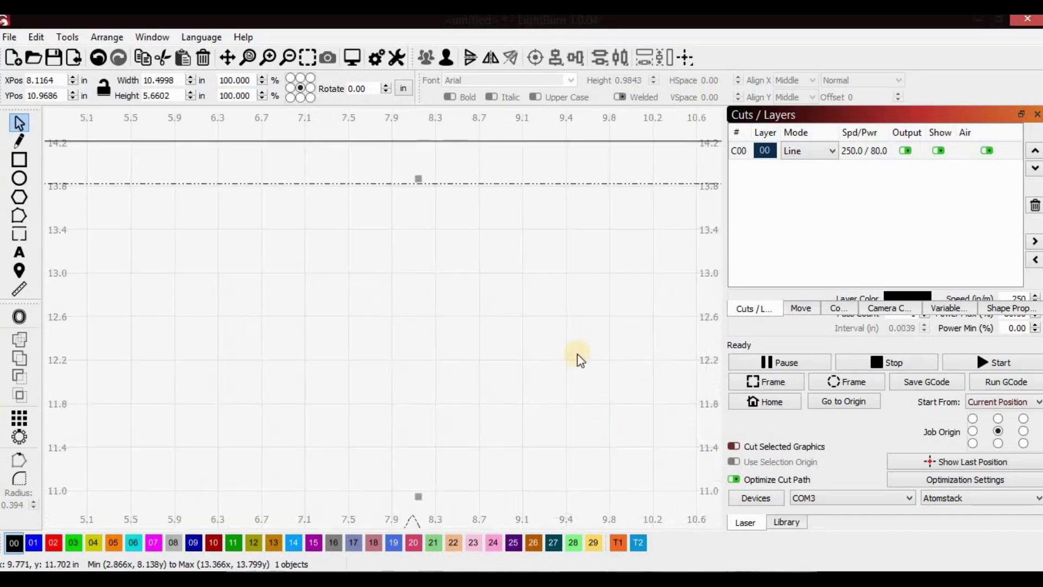
{"action": "scroll", "coordinate": [425, 255], "scroll_direction": "down", "scroll_amount": 8}
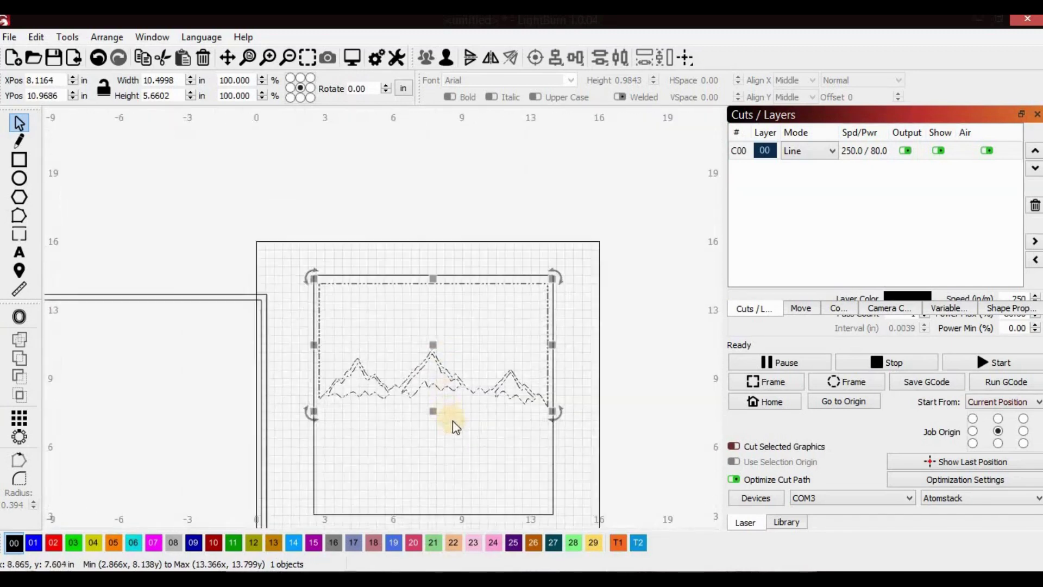
Group the snowcapped mountain cutout with its 11 in frame and move the group into the upper row of finished layers.
{"action": "left_click_drag", "start_coordinate": [568, 504], "coordinate": [341, 299]}
{"action": "right_click", "coordinate": [437, 388]}
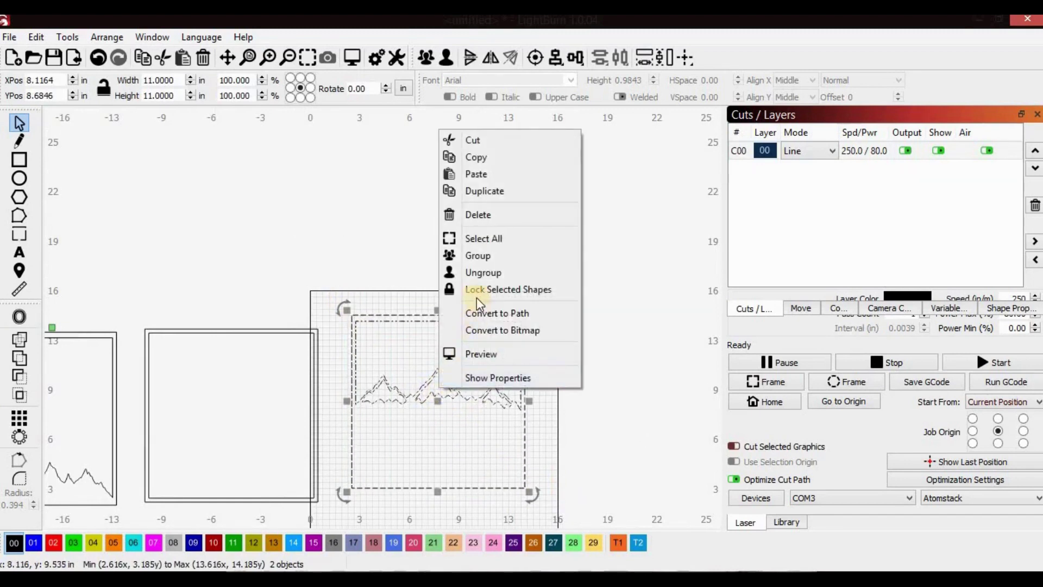
{"action": "left_click", "coordinate": [480, 259]}
{"action": "scroll", "coordinate": [212, 420], "scroll_direction": "down", "scroll_amount": 5}
{"action": "left_click_drag", "start_coordinate": [274, 416], "coordinate": [98, 360]}
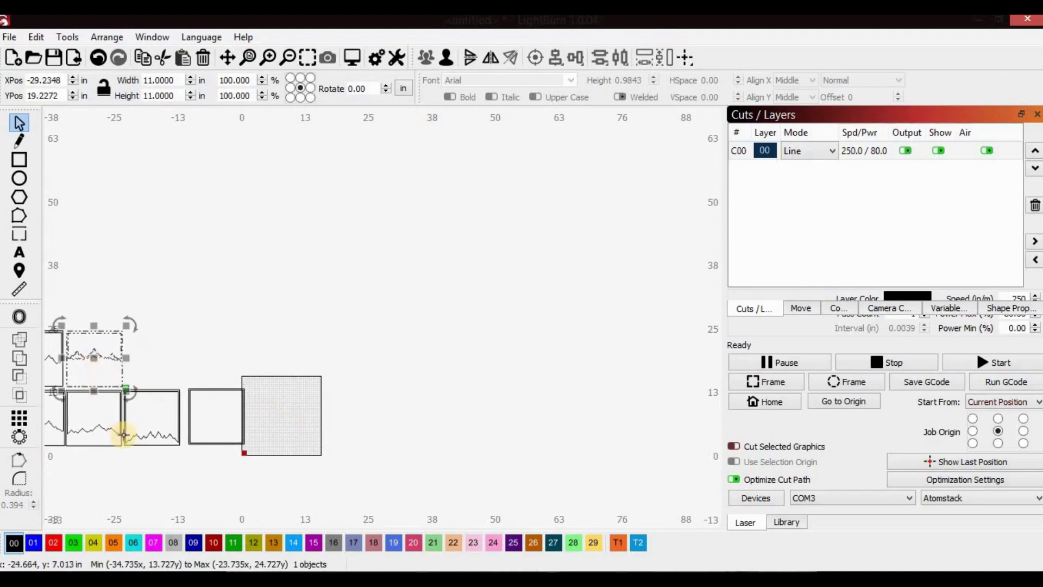
Delete the spare 10.5 in square and move the empty 11 in square beside the snowcapped mountain layer.
{"action": "scroll", "coordinate": [105, 431], "scroll_direction": "down", "scroll_amount": 3}
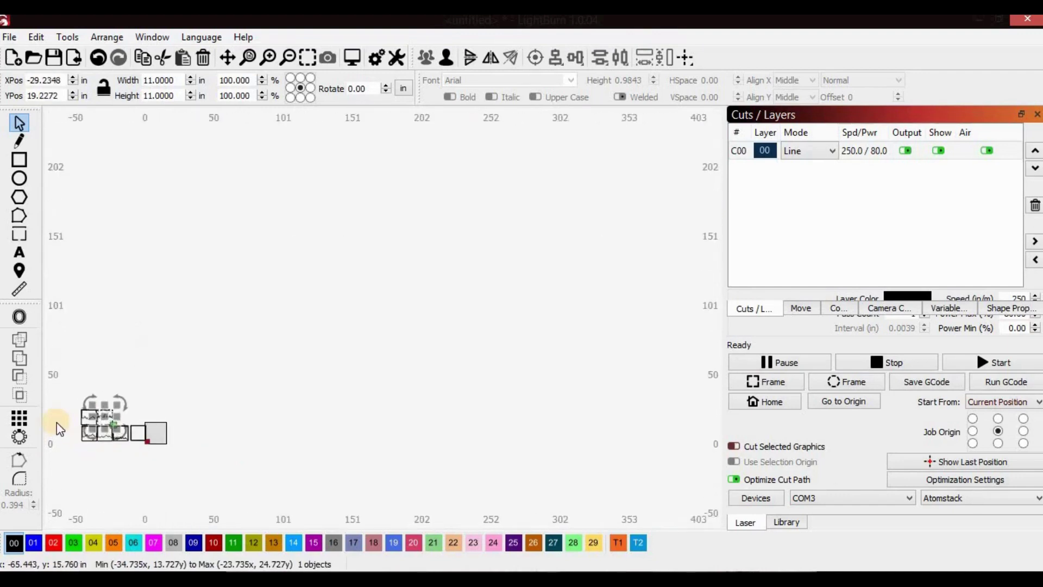
{"action": "scroll", "coordinate": [56, 422], "scroll_direction": "up", "scroll_amount": 3}
{"action": "scroll", "coordinate": [362, 438], "scroll_direction": "up", "scroll_amount": 3}
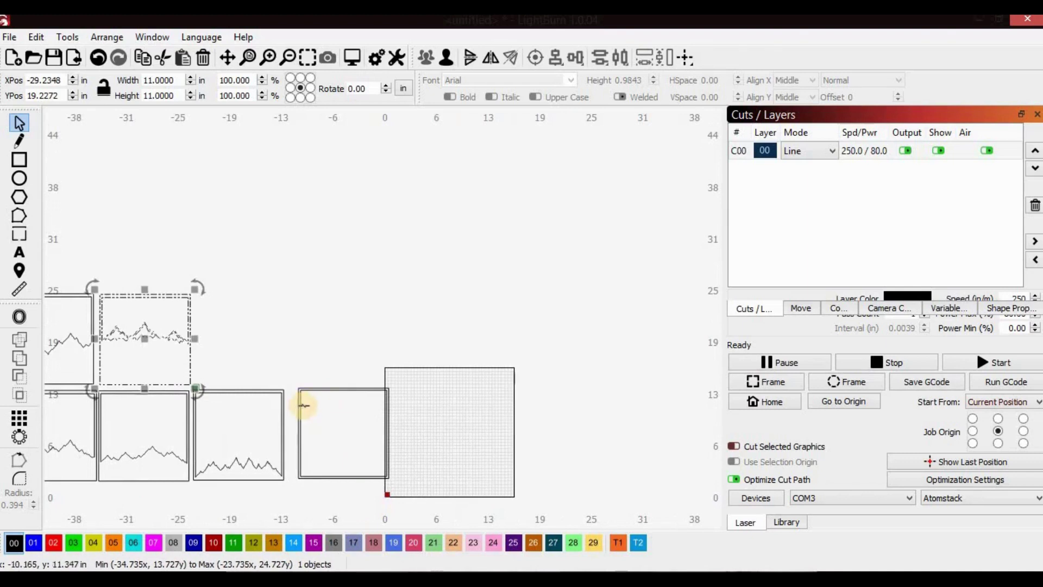
{"action": "left_click", "coordinate": [314, 415]}
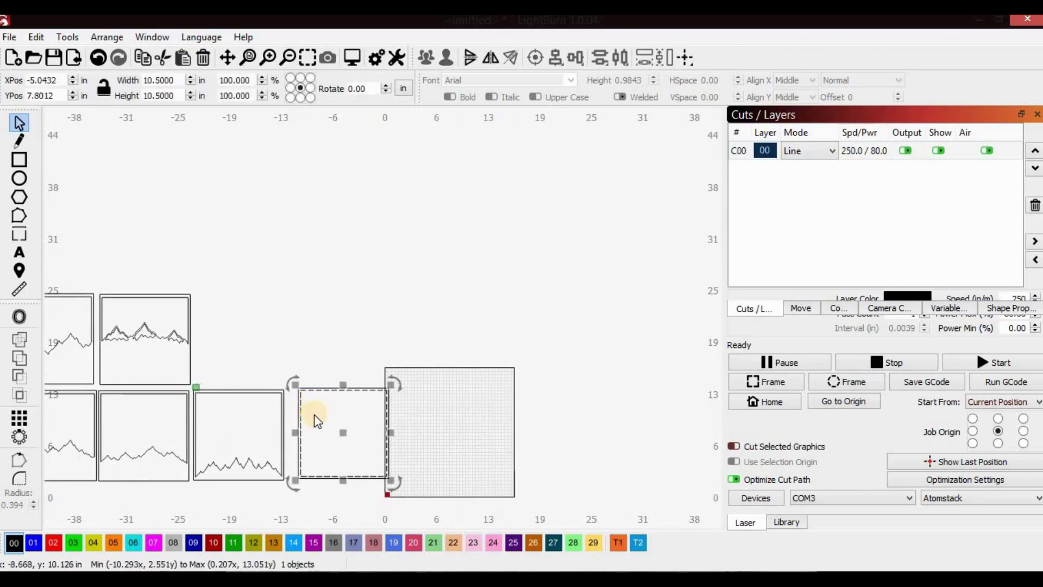
{"action": "key", "text": "Escape"}
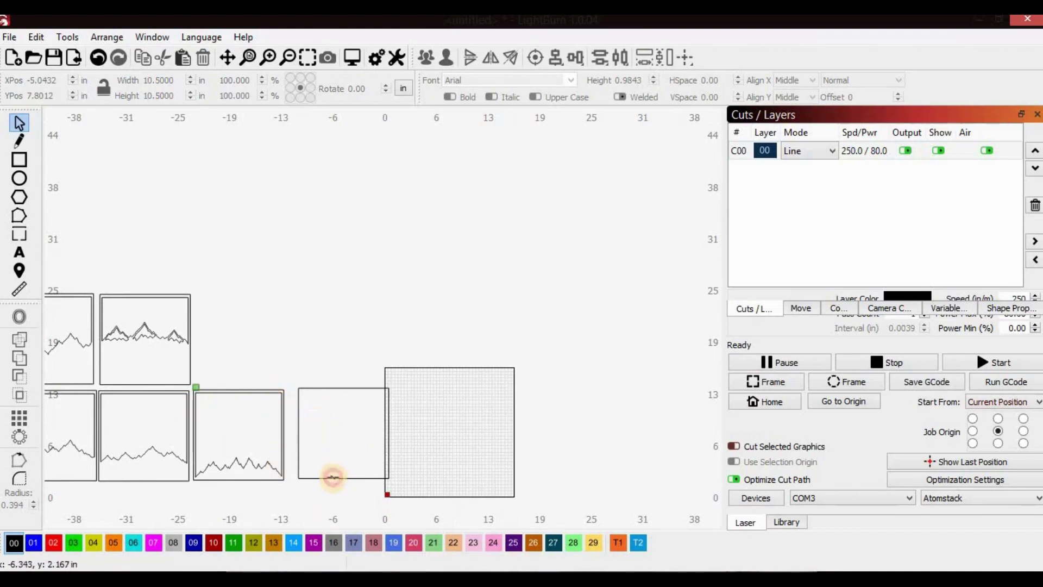
{"action": "left_click", "coordinate": [333, 477]}
{"action": "left_click_drag", "start_coordinate": [343, 433], "coordinate": [240, 339]}
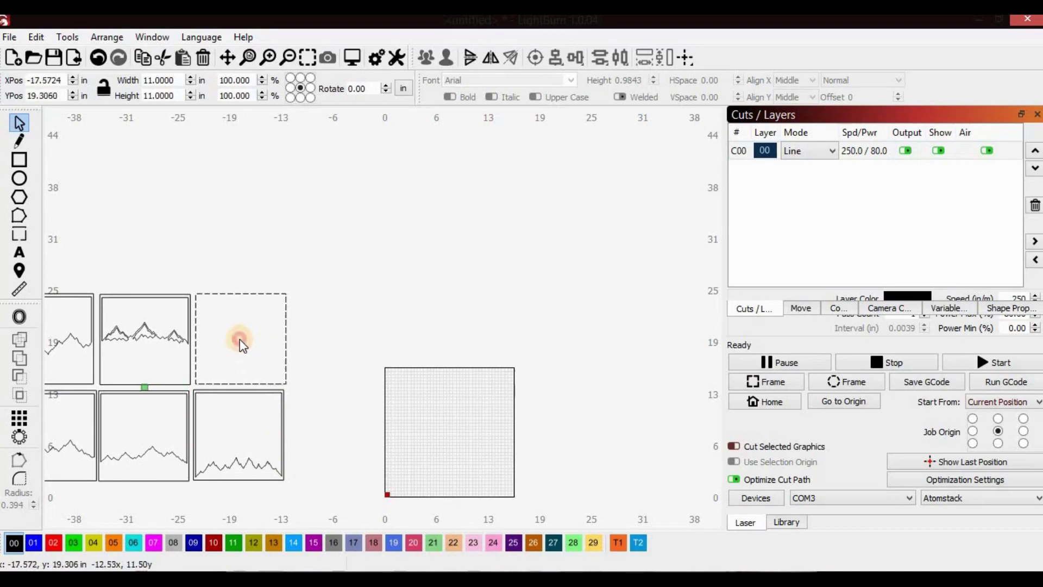
{"action": "scroll", "coordinate": [65, 396], "scroll_direction": "down", "scroll_amount": 4}
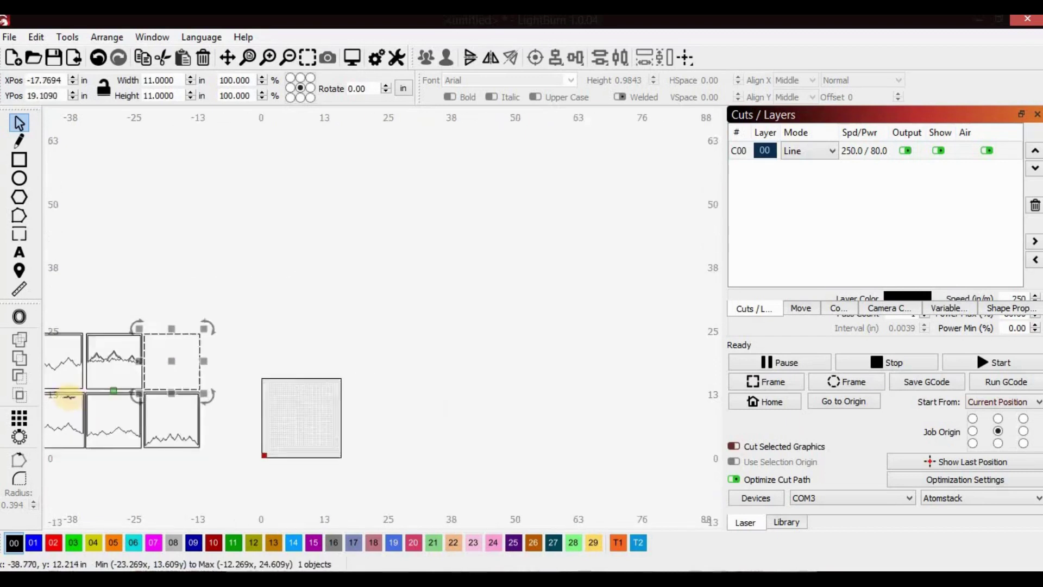
Scale all six layers down together to about 14.58 by 9.71 in and fit them inside the work area.
{"action": "left_click_drag", "start_coordinate": [197, 475], "coordinate": [84, 319]}
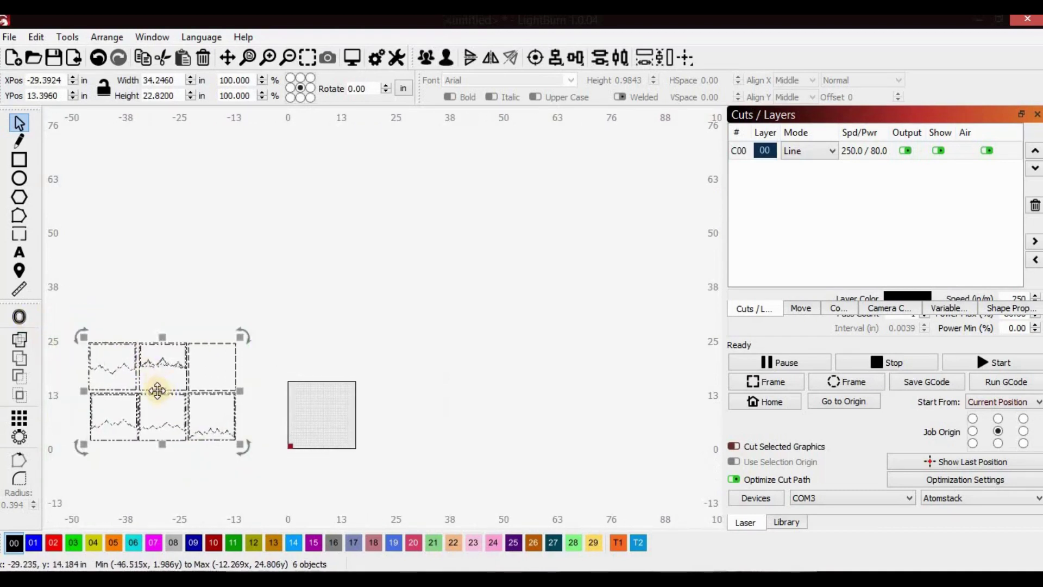
{"action": "left_click_drag", "start_coordinate": [239, 409], "coordinate": [318, 419]}
{"action": "left_click_drag", "start_coordinate": [395, 365], "coordinate": [322, 415]}
{"action": "left_click", "coordinate": [273, 441]}
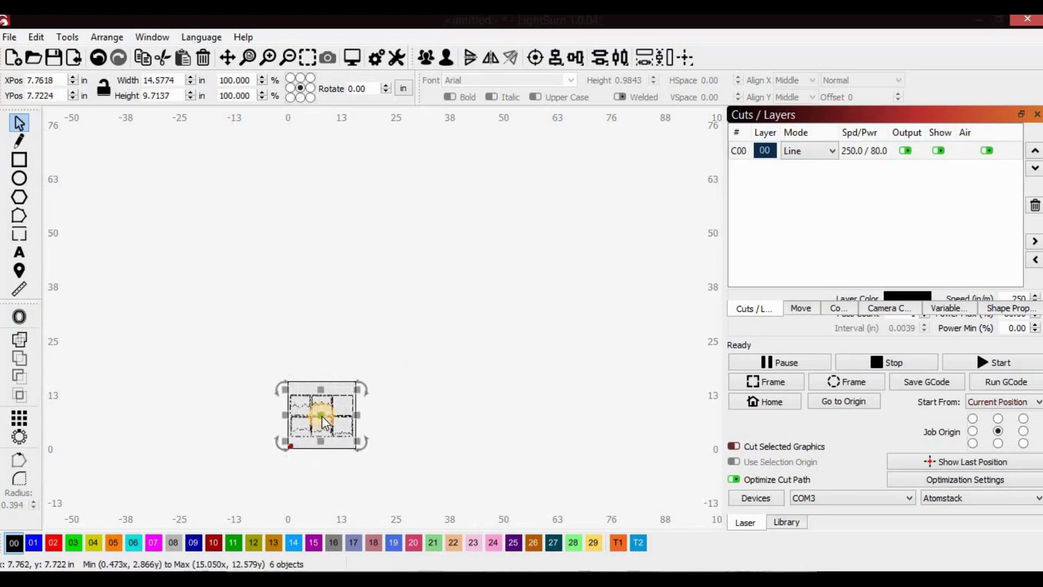
{"action": "scroll", "coordinate": [322, 416], "scroll_direction": "up", "scroll_amount": 8}
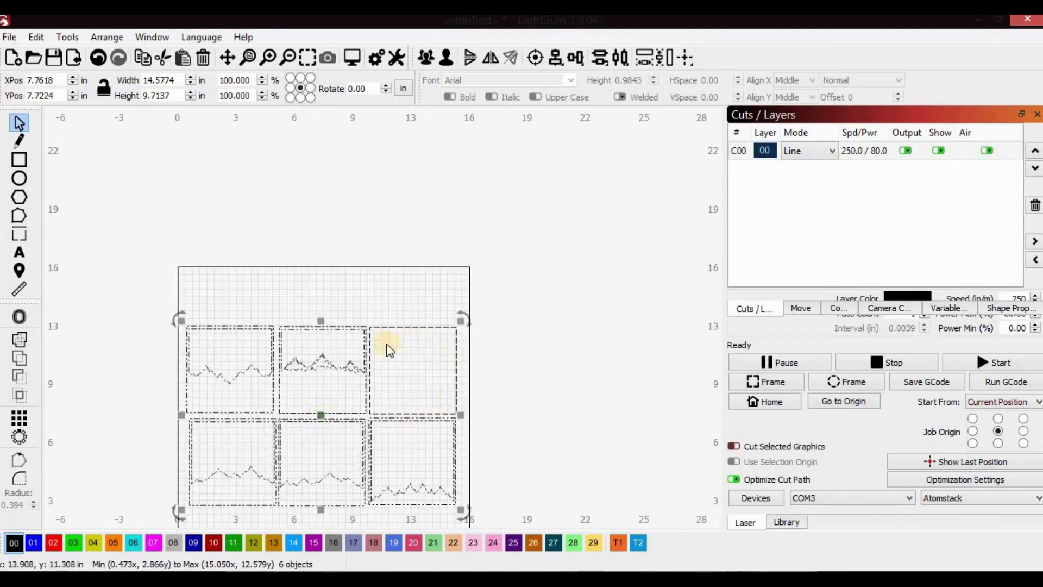
Duplicate the empty 4.68 in square and place the copy directly above the first layer of the upper row.
{"action": "left_click", "coordinate": [467, 363]}
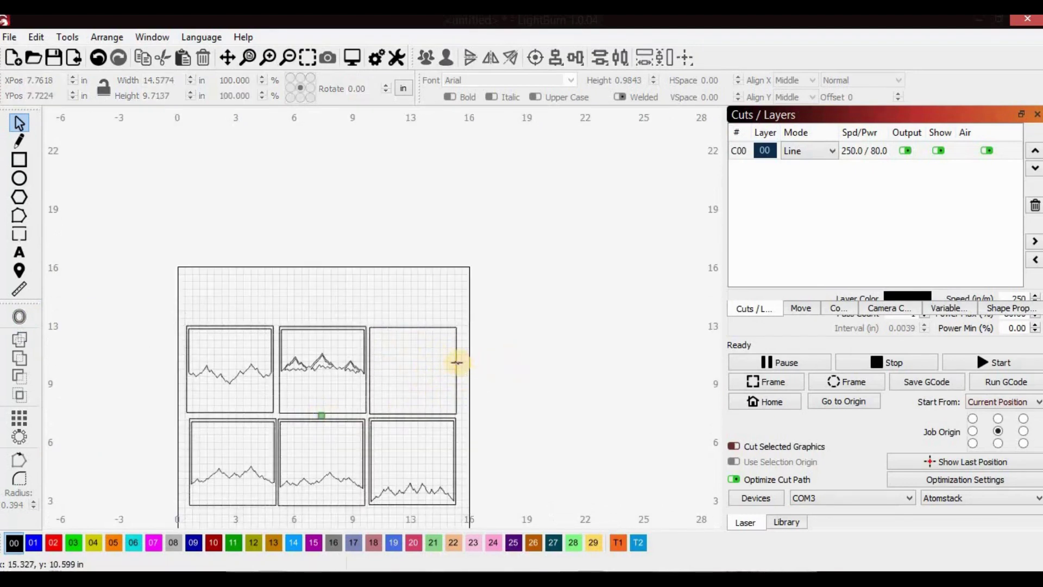
{"action": "left_click", "coordinate": [457, 362]}
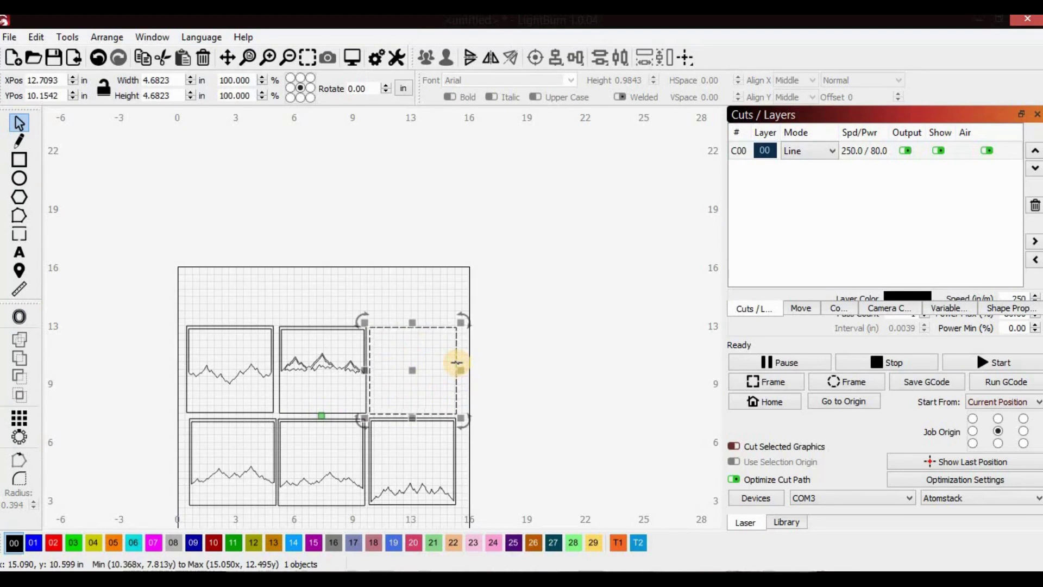
{"action": "left_click_drag", "start_coordinate": [457, 363], "coordinate": [230, 276]}
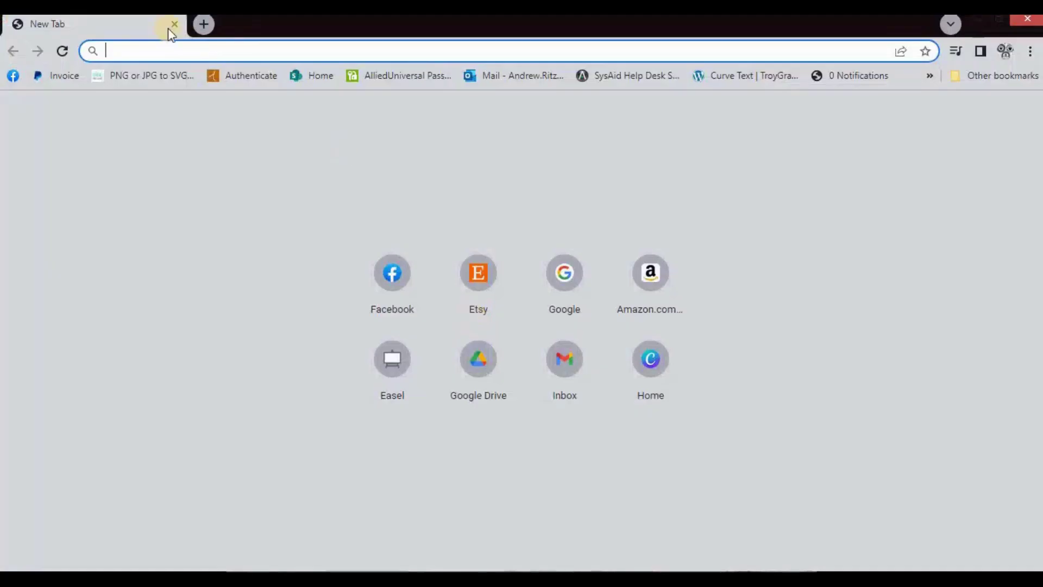
Search the web for "moon svg" in the browser and browse the image results.
{"action": "type", "text": "mo"}
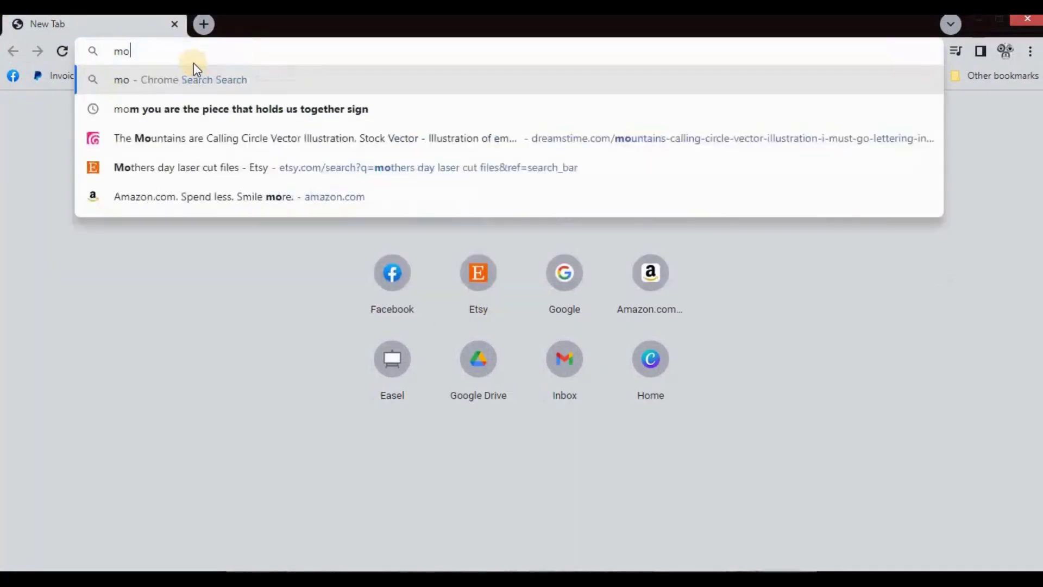
{"action": "type", "text": "on svg"}
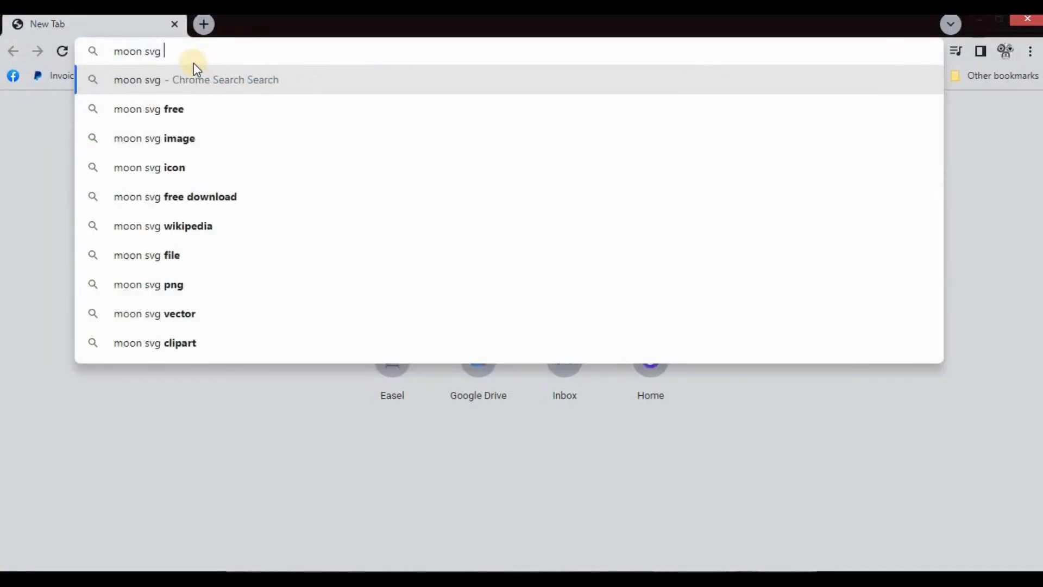
{"action": "key", "text": "Return"}
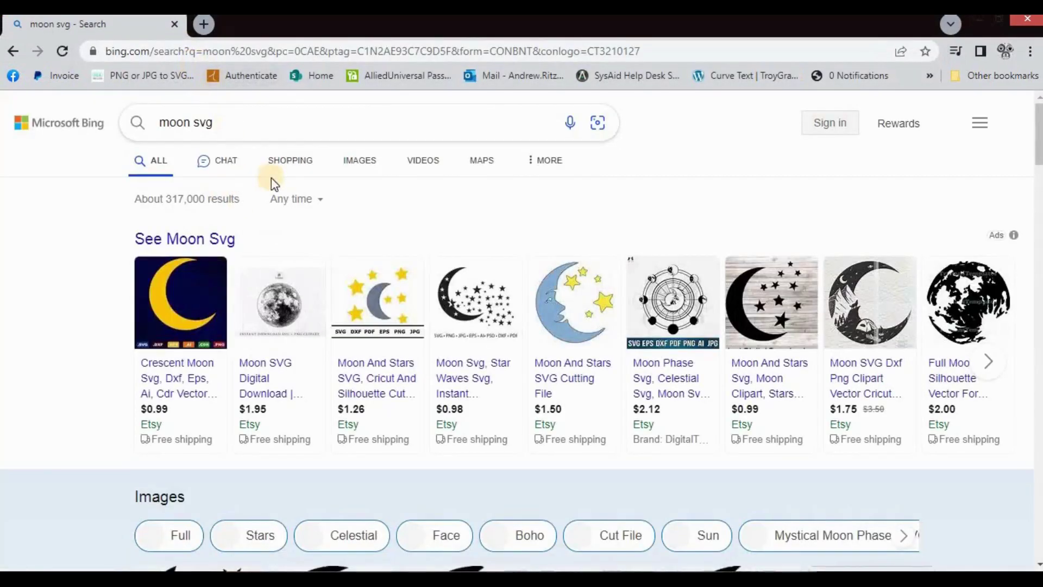
{"action": "left_click", "coordinate": [356, 163]}
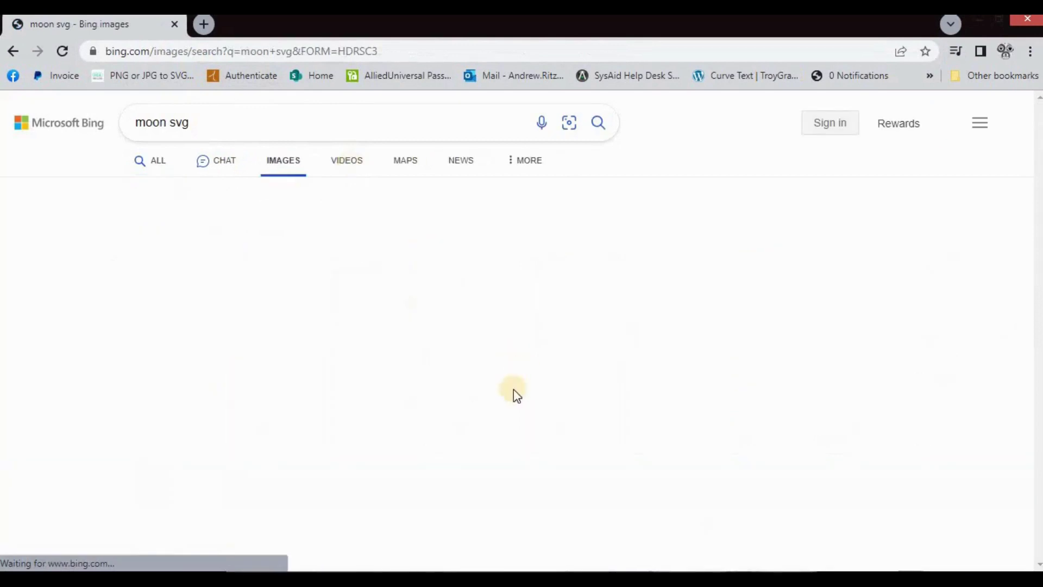
{"action": "scroll", "coordinate": [517, 395], "scroll_direction": "down", "scroll_amount": 3}
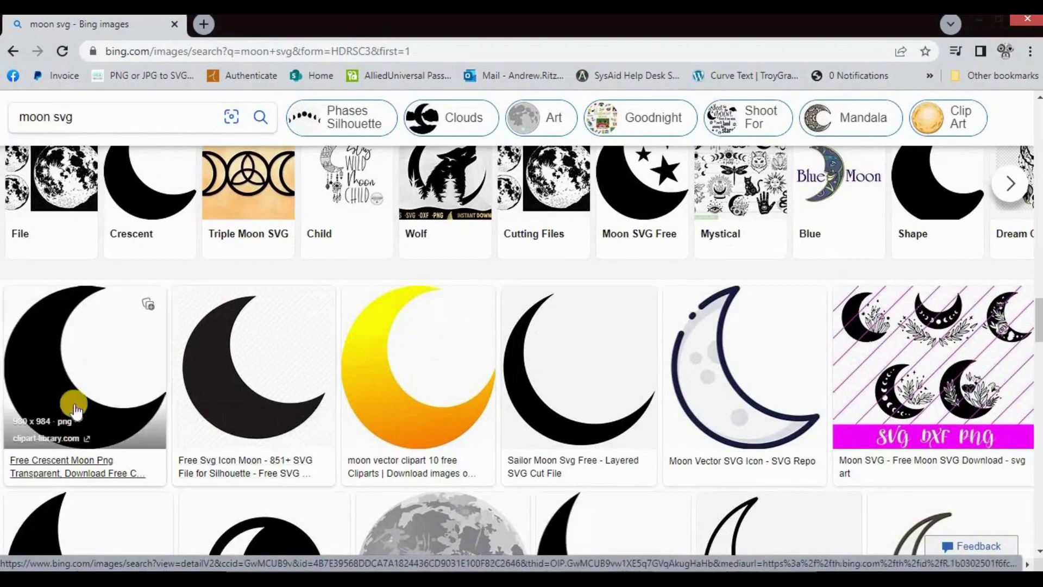
Open the solid black crescent moon image and save it to Downloads as "moon".
{"action": "left_click", "coordinate": [221, 384]}
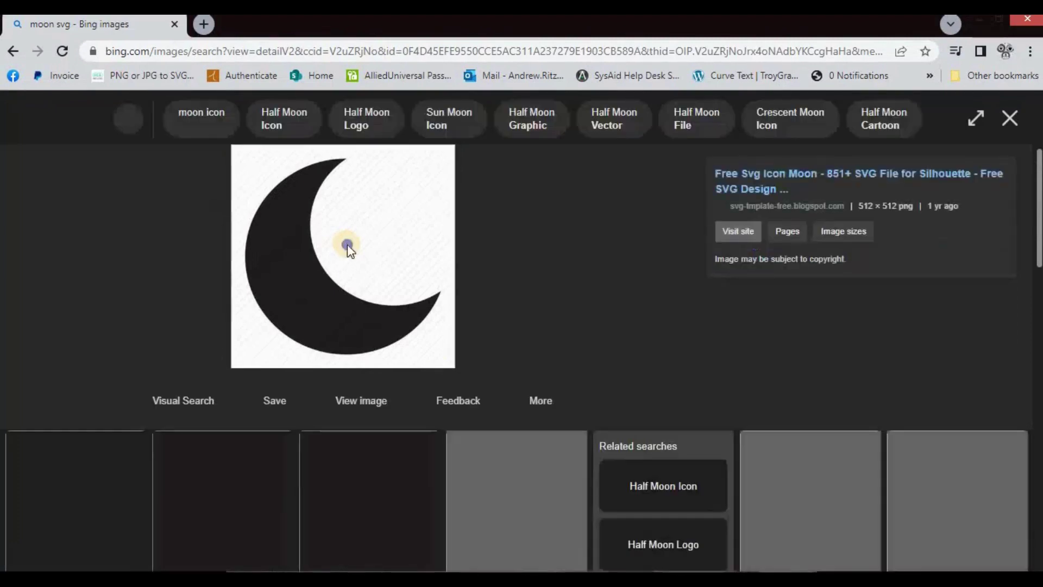
{"action": "right_click", "coordinate": [347, 245]}
{"action": "left_click", "coordinate": [393, 276]}
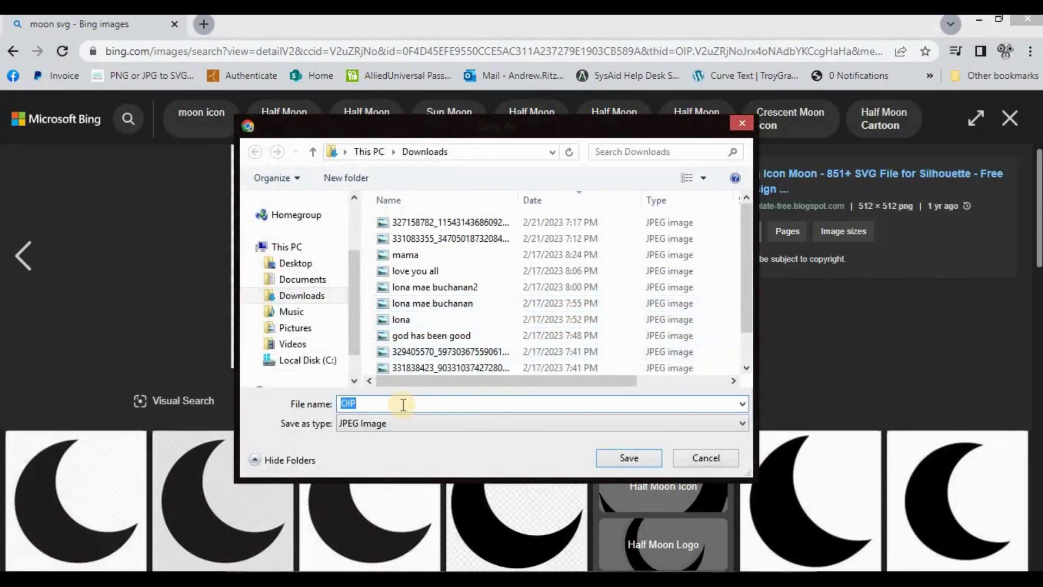
{"action": "type", "text": "moon"}
{"action": "key", "text": "Return"}
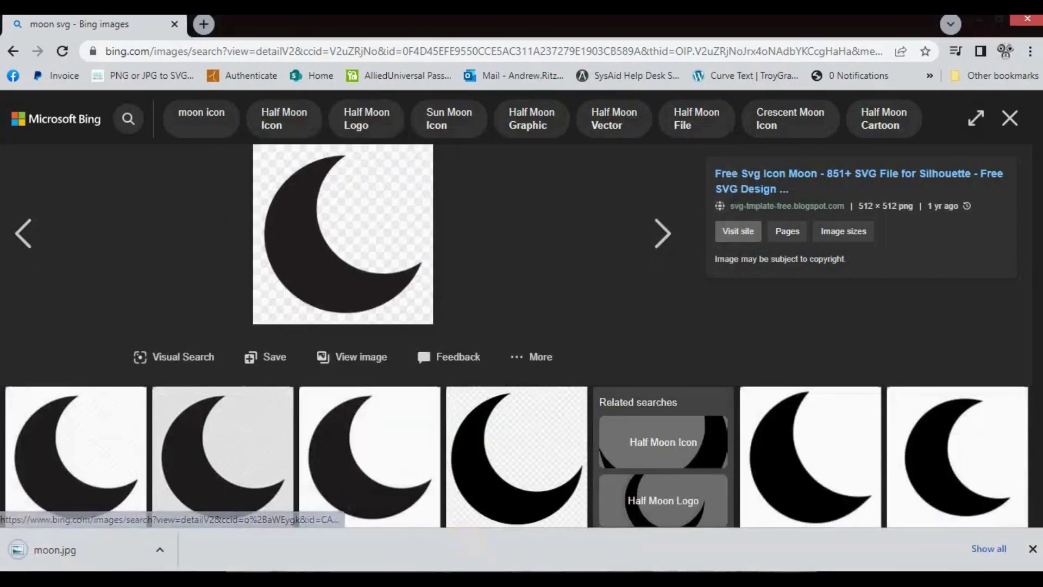
Switch back to LightBurn and import the moon image from the Downloads folder.
{"action": "key", "text": "alt+Tab"}
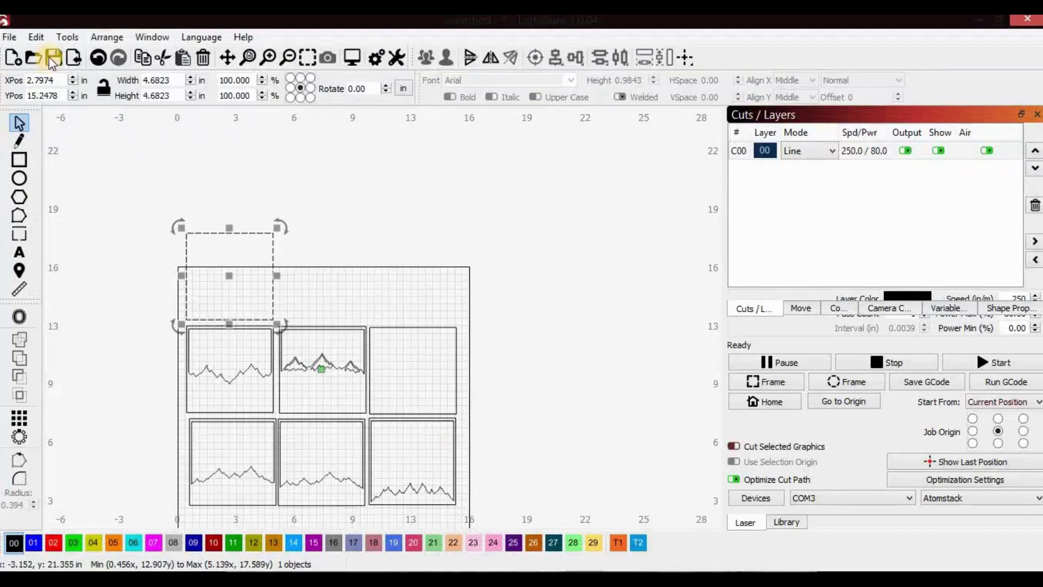
{"action": "key", "text": "ctrl+i"}
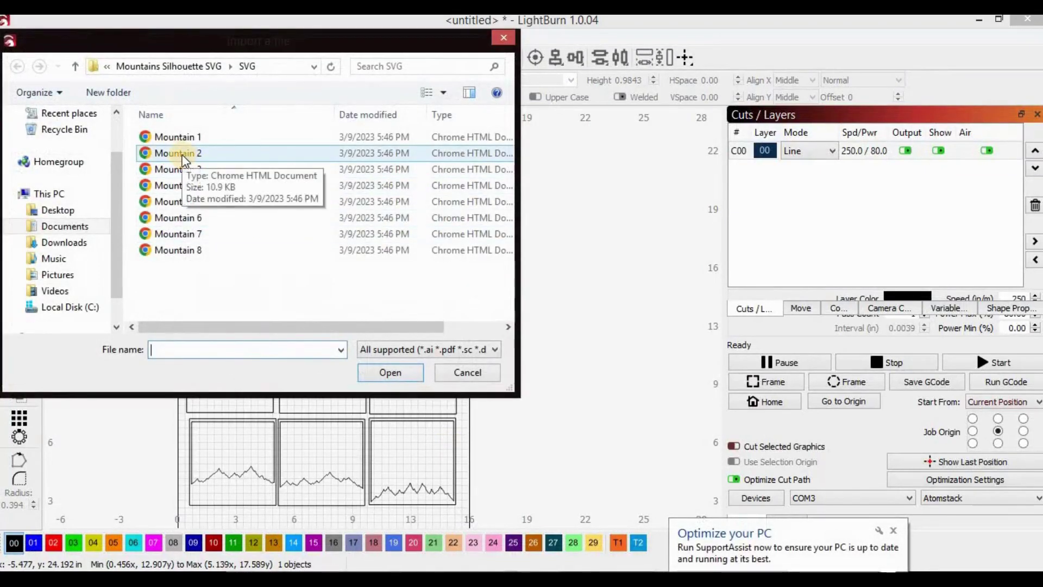
{"action": "left_click", "coordinate": [64, 242]}
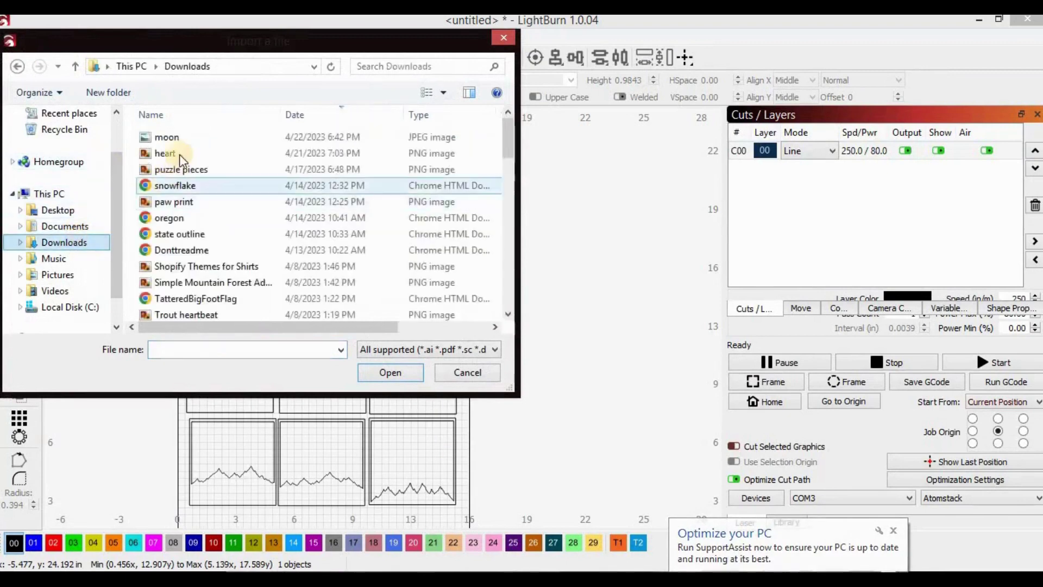
{"action": "double_click", "coordinate": [169, 136]}
Trace the imported crescent moon image into outlines, deleting the source image after the trace.
{"action": "left_click", "coordinate": [387, 330]}
{"action": "right_click", "coordinate": [388, 330]}
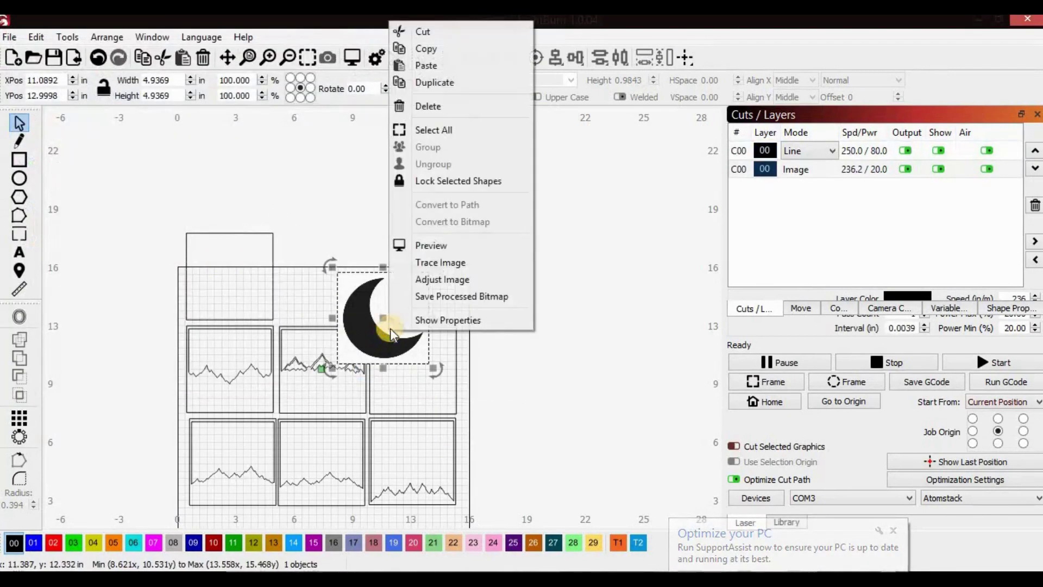
{"action": "left_click", "coordinate": [457, 263]}
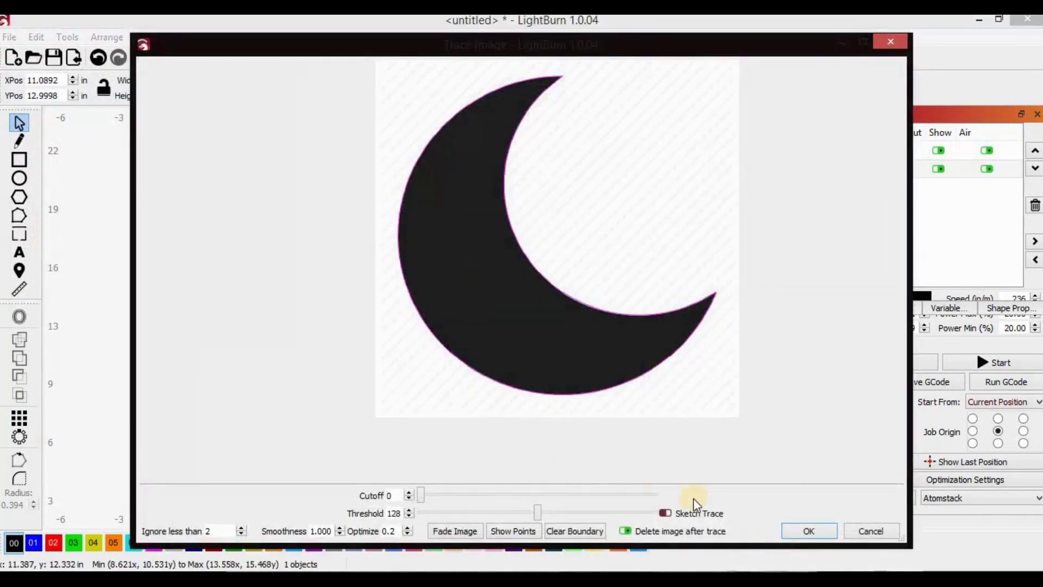
{"action": "left_click", "coordinate": [801, 524]}
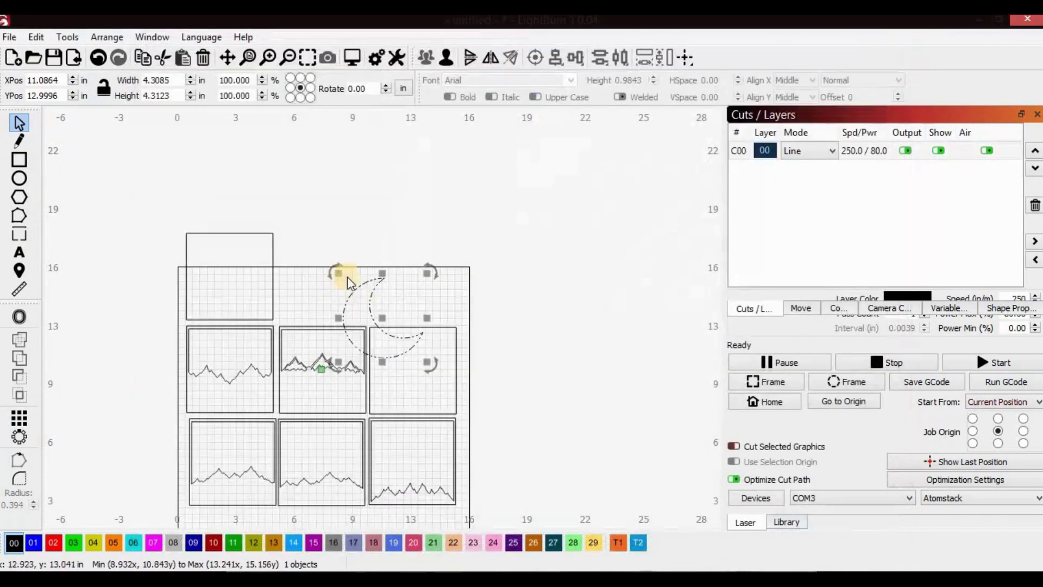
Scale the traced moon down to about 1.61 in wide and place it inside the empty square above the first layer.
{"action": "mouse_move", "coordinate": [340, 272]}
{"action": "left_mouse_down"}
{"action": "mouse_move", "coordinate": [396, 312]}
{"action": "mouse_move", "coordinate": [210, 350]}
{"action": "mouse_move", "coordinate": [216, 328]}
{"action": "mouse_move", "coordinate": [206, 358]}
{"action": "mouse_move", "coordinate": [216, 334]}
{"action": "left_mouse_up"}
{"action": "scroll", "coordinate": [198, 376], "scroll_direction": "up", "scroll_amount": 4}
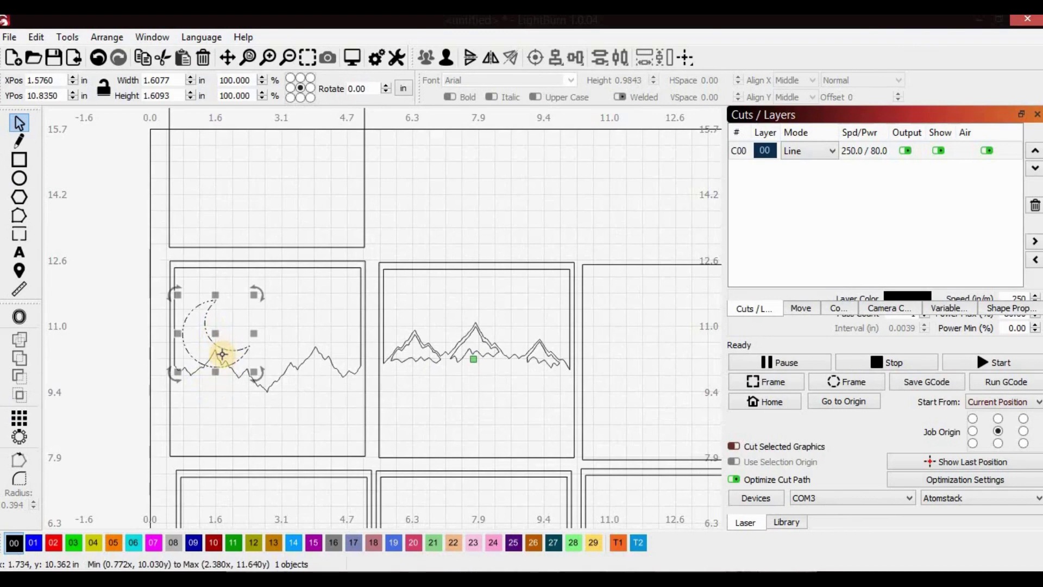
{"action": "scroll", "coordinate": [225, 342], "scroll_direction": "down", "scroll_amount": 3}
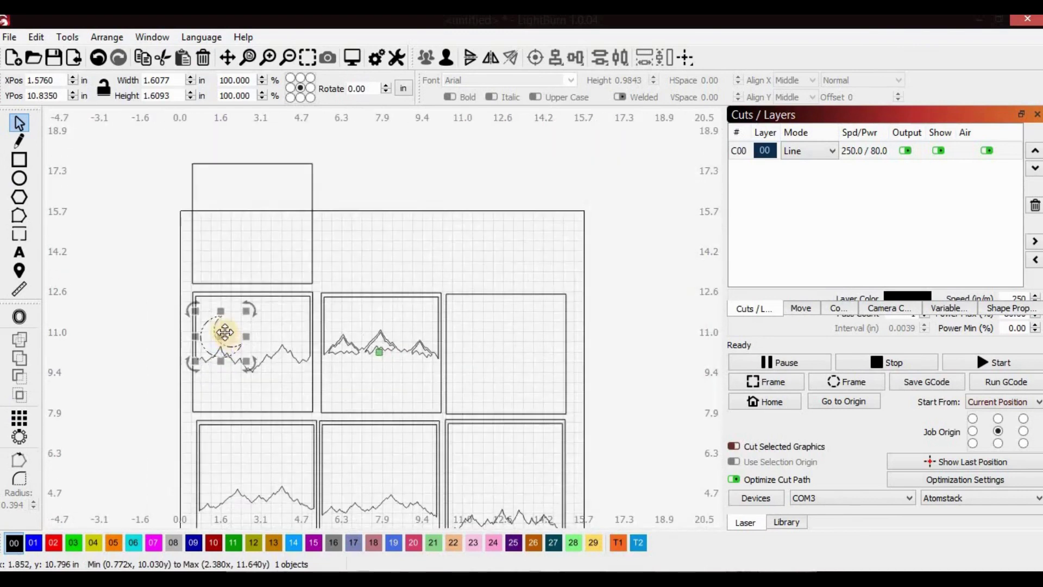
{"action": "left_click_drag", "start_coordinate": [220, 333], "coordinate": [221, 209]}
{"action": "left_click", "coordinate": [384, 222]}
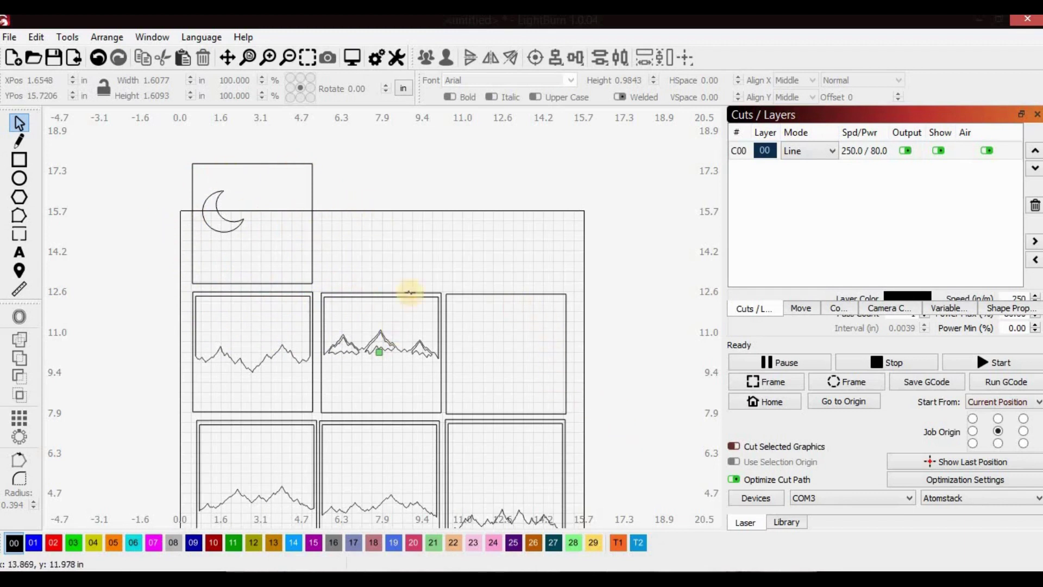
Group the crescent moon with the square around it.
{"action": "left_click_drag", "start_coordinate": [345, 243], "coordinate": [154, 169]}
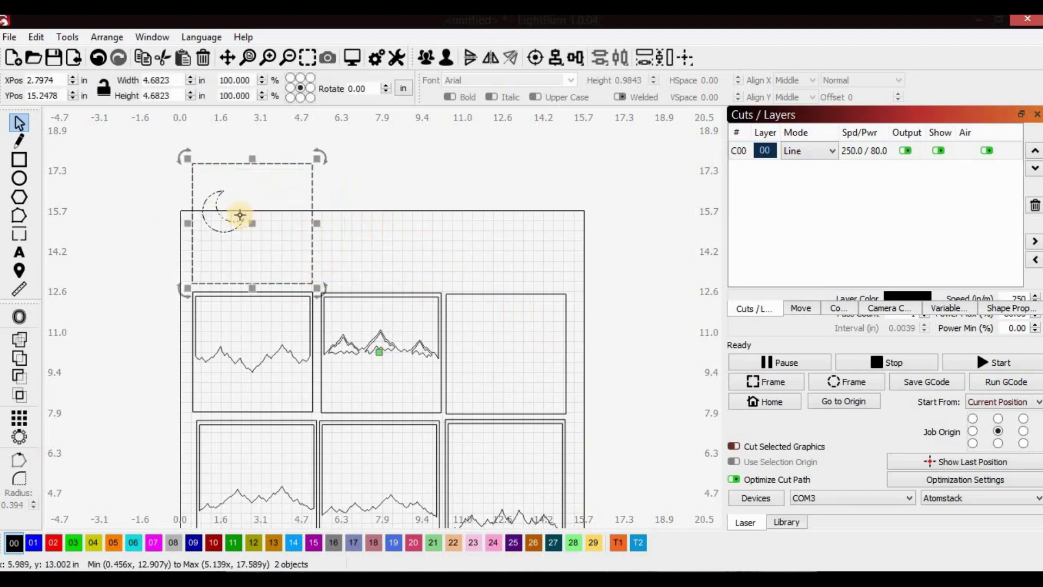
{"action": "right_click", "coordinate": [221, 215]}
{"action": "left_click", "coordinate": [282, 343]}
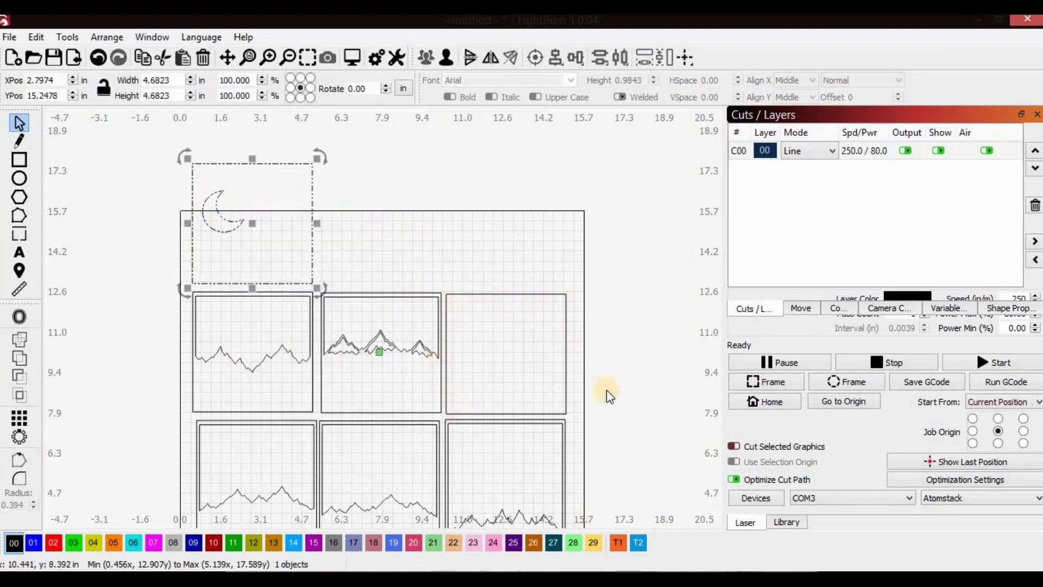
{"action": "left_click", "coordinate": [509, 239]}
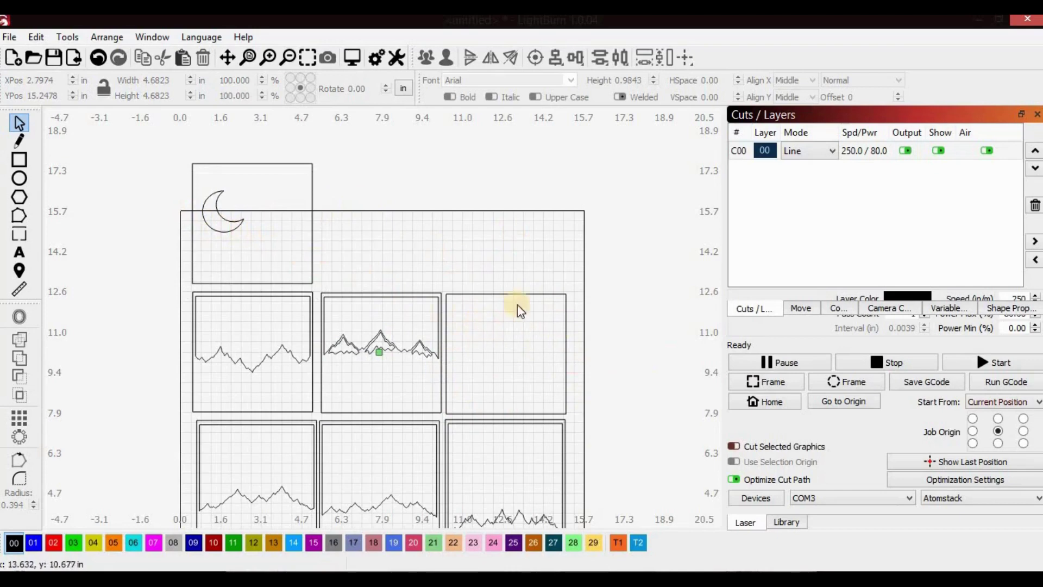
{"action": "scroll", "coordinate": [497, 304], "scroll_direction": "down", "scroll_amount": 3}
{"action": "scroll", "coordinate": [496, 470], "scroll_direction": "up", "scroll_amount": 2}
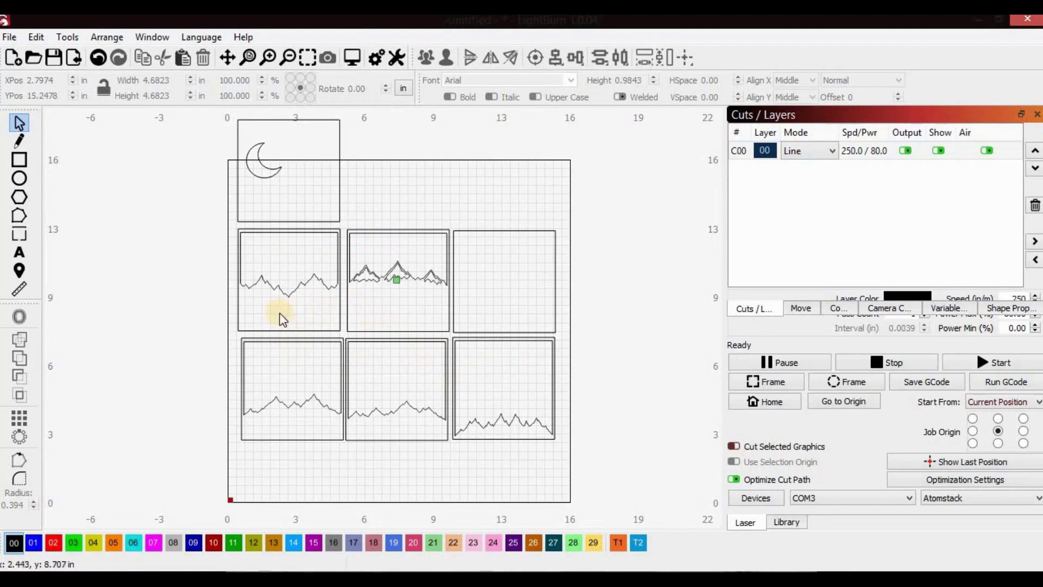
{"action": "left_click", "coordinate": [296, 404]}
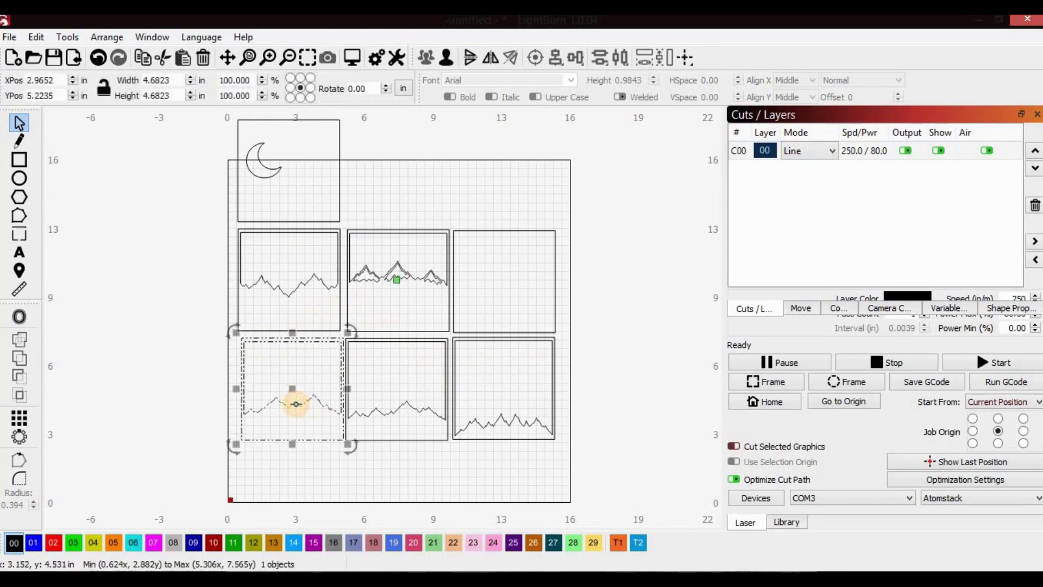
{"action": "left_click", "coordinate": [186, 353]}
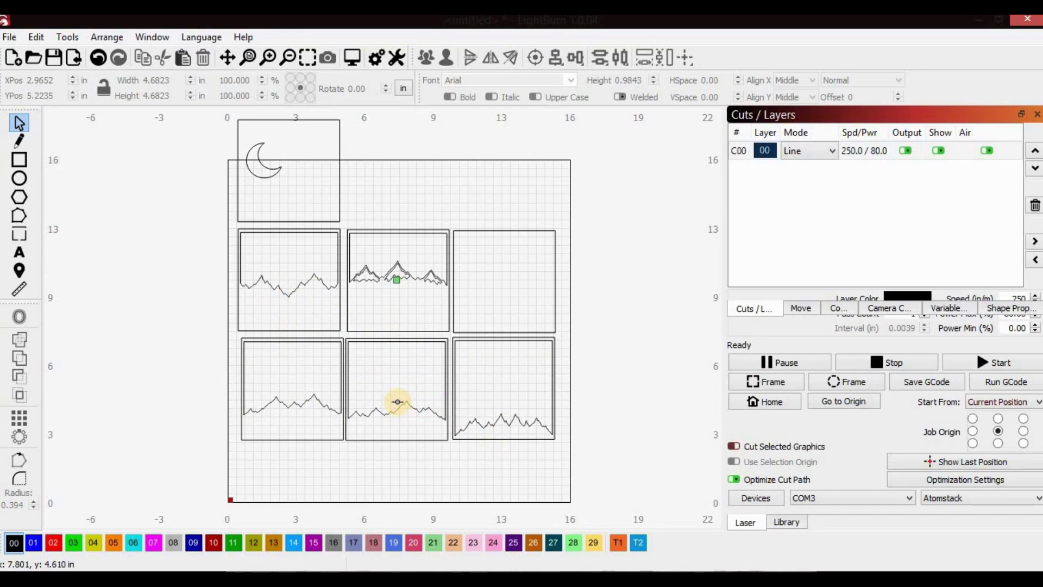
{"action": "scroll", "coordinate": [367, 246], "scroll_direction": "up", "scroll_amount": 5}
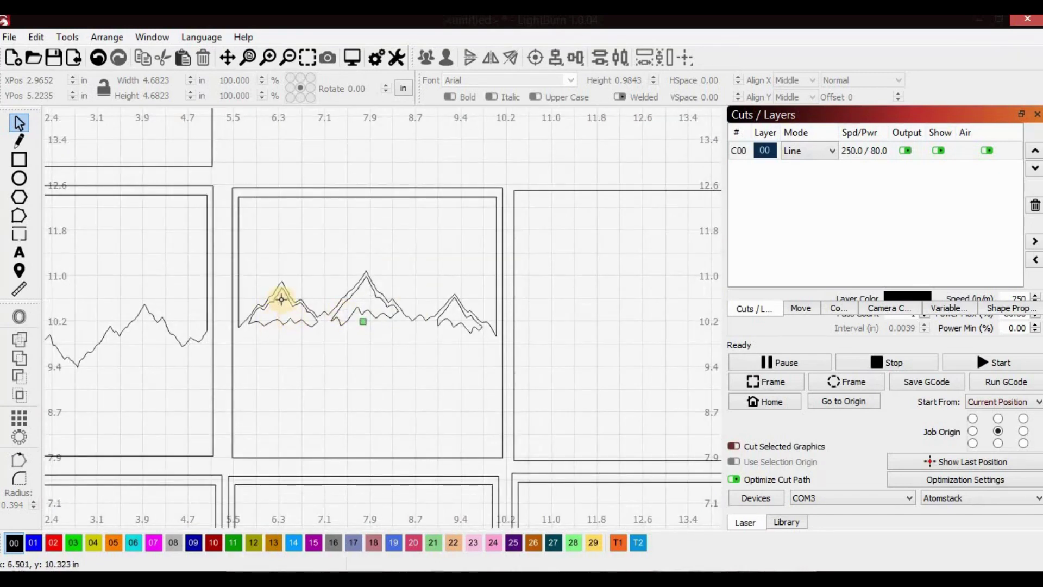
{"action": "left_click", "coordinate": [291, 303]}
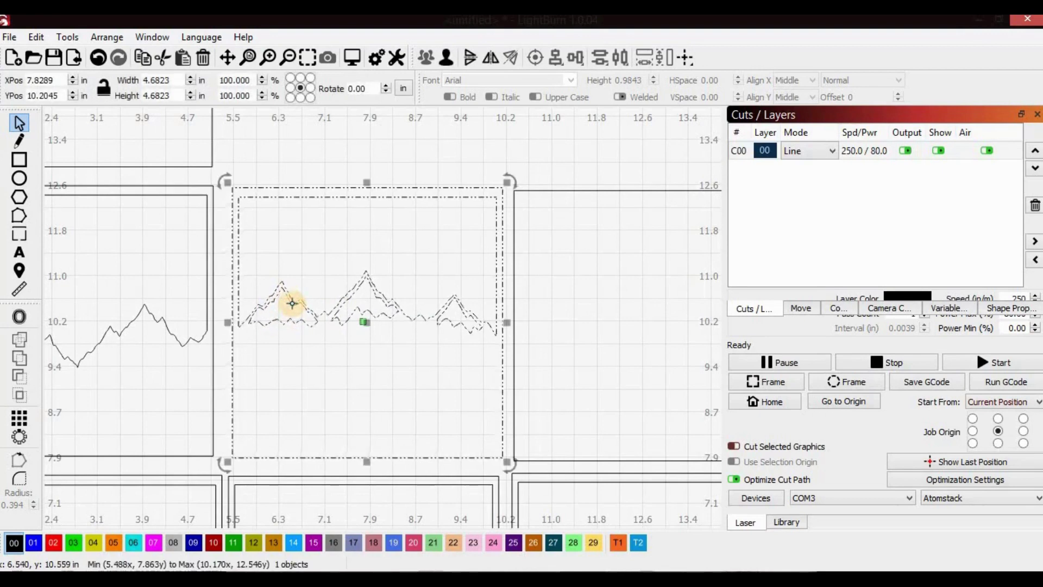
Move all the layers together downward so that they fit inside the work area.
{"action": "scroll", "coordinate": [291, 304], "scroll_direction": "down", "scroll_amount": 5}
{"action": "left_click_drag", "start_coordinate": [108, 135], "coordinate": [522, 488]}
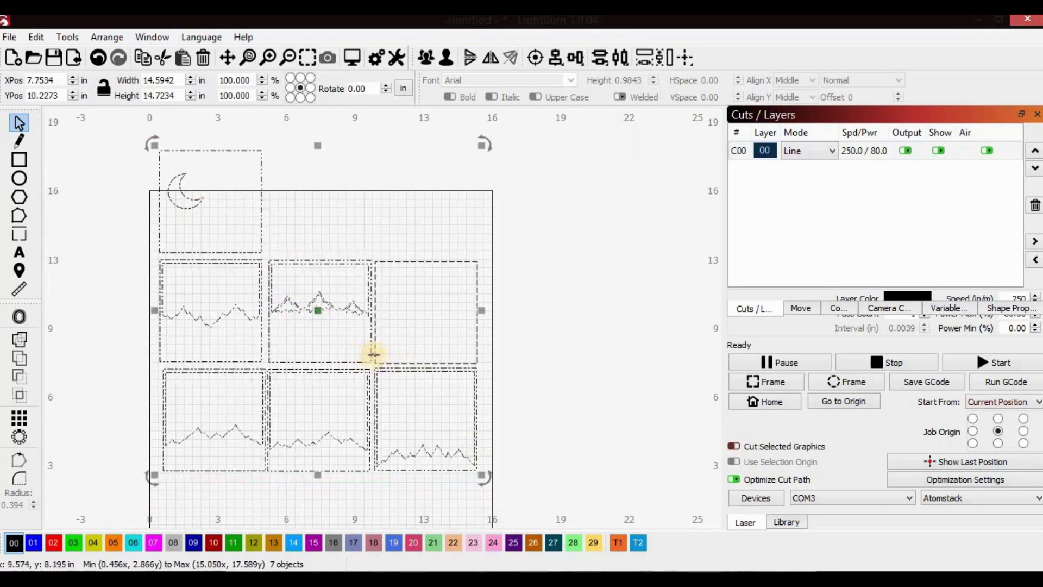
{"action": "scroll", "coordinate": [373, 356], "scroll_direction": "down", "scroll_amount": 4}
{"action": "scroll", "coordinate": [336, 444], "scroll_direction": "up", "scroll_amount": 2}
{"action": "left_click_drag", "start_coordinate": [349, 293], "coordinate": [351, 330]}
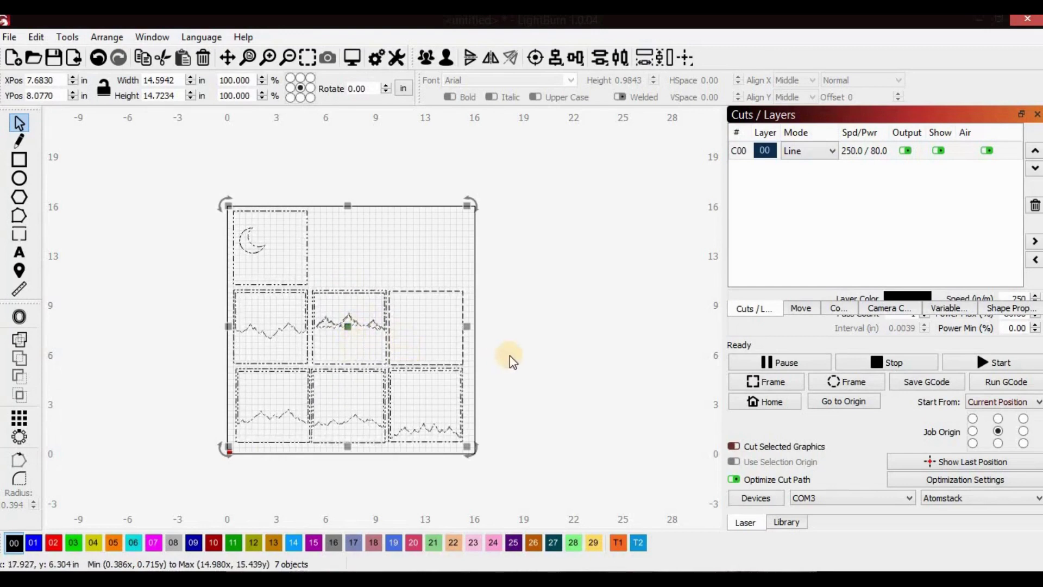
{"action": "scroll", "coordinate": [510, 356], "scroll_direction": "up", "scroll_amount": 3}
{"action": "scroll", "coordinate": [116, 298], "scroll_direction": "down", "scroll_amount": 3}
{"action": "scroll", "coordinate": [50, 273], "scroll_direction": "up", "scroll_amount": 2}
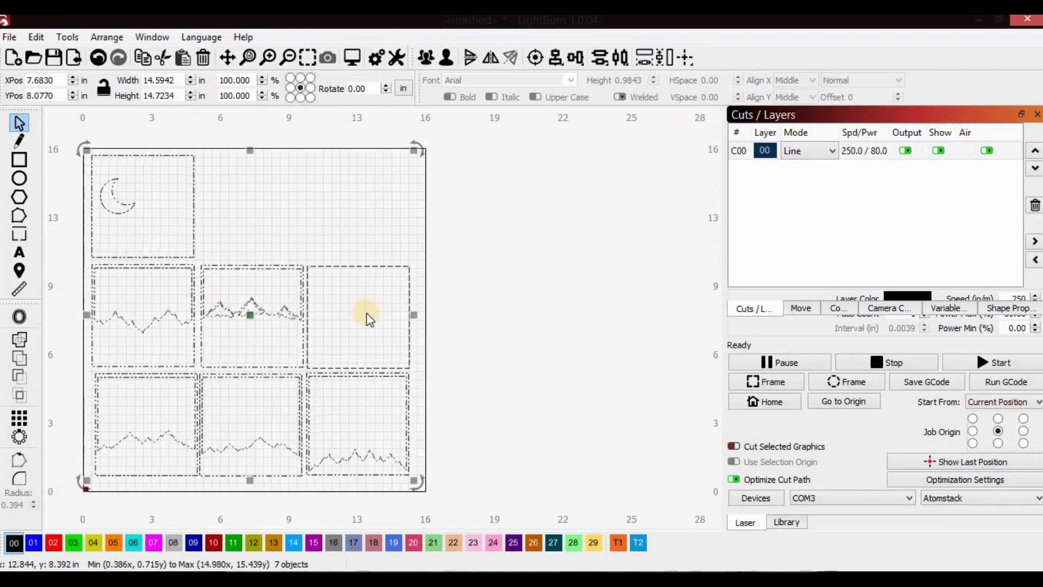
{"action": "left_click", "coordinate": [501, 295]}
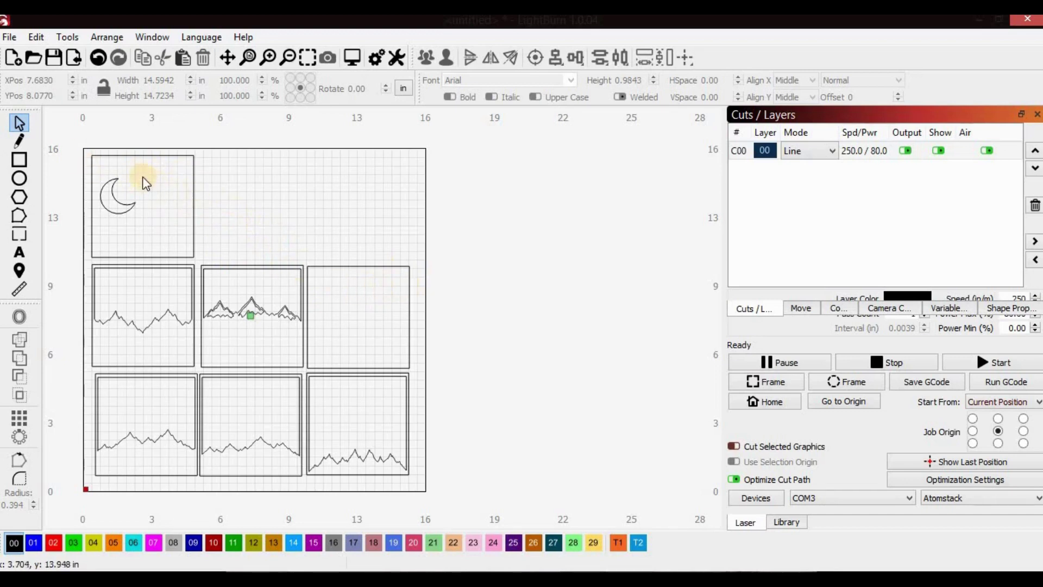
Add the text line "Welcome" in the Aharoni font near the top of the moon square.
{"action": "scroll", "coordinate": [135, 176], "scroll_direction": "up", "scroll_amount": 3}
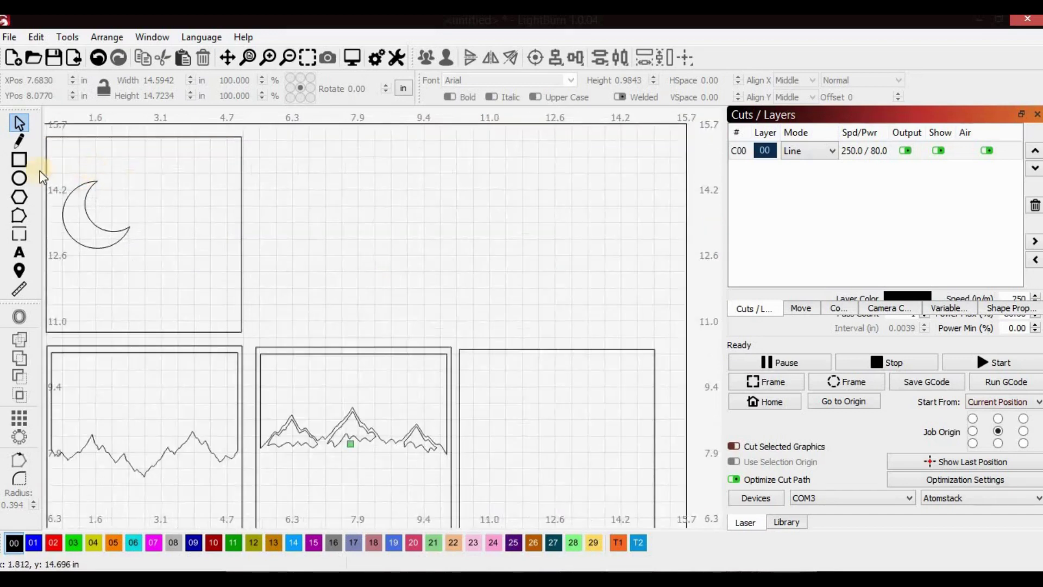
{"action": "left_click", "coordinate": [30, 256]}
{"action": "left_click", "coordinate": [153, 175]}
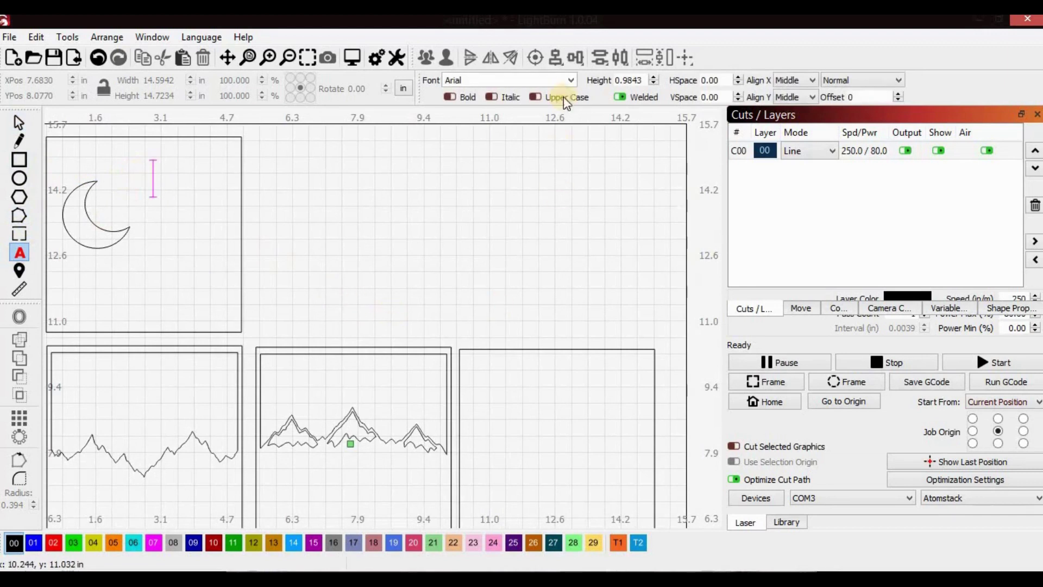
{"action": "left_click", "coordinate": [573, 82]}
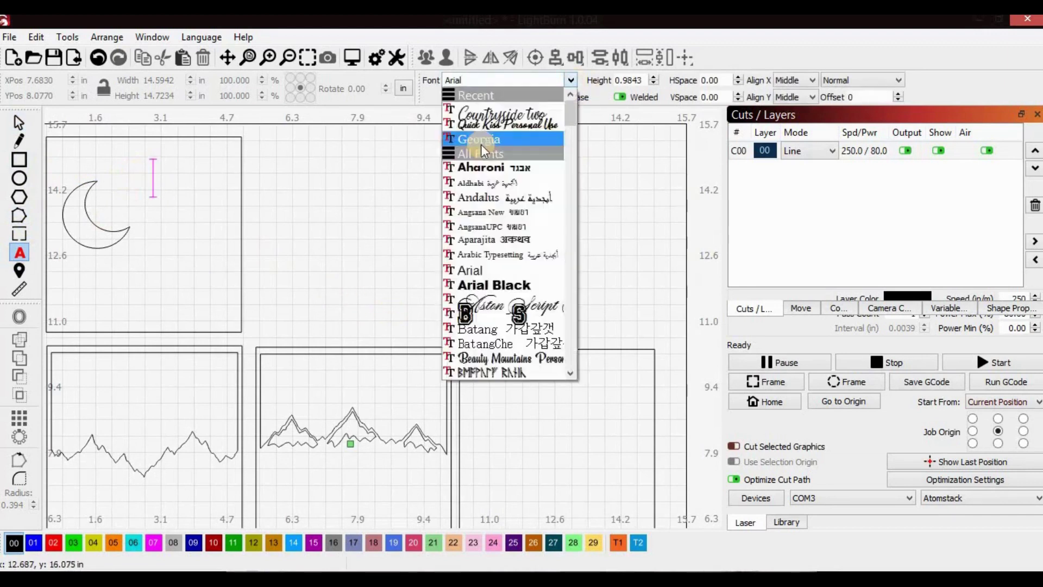
{"action": "left_click", "coordinate": [495, 168]}
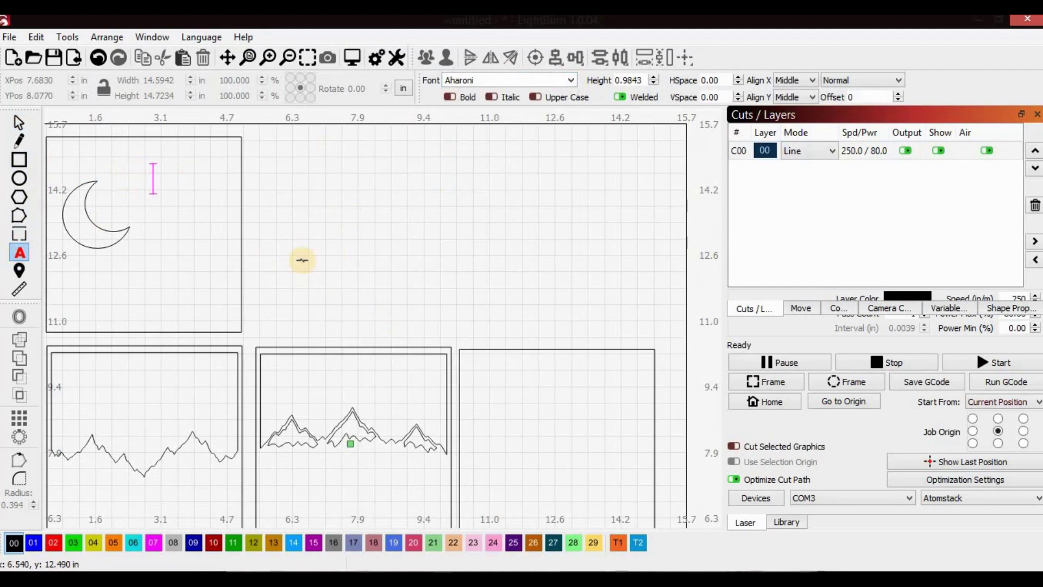
{"action": "type", "text": "Welcome"}
{"action": "key", "text": "Return"}
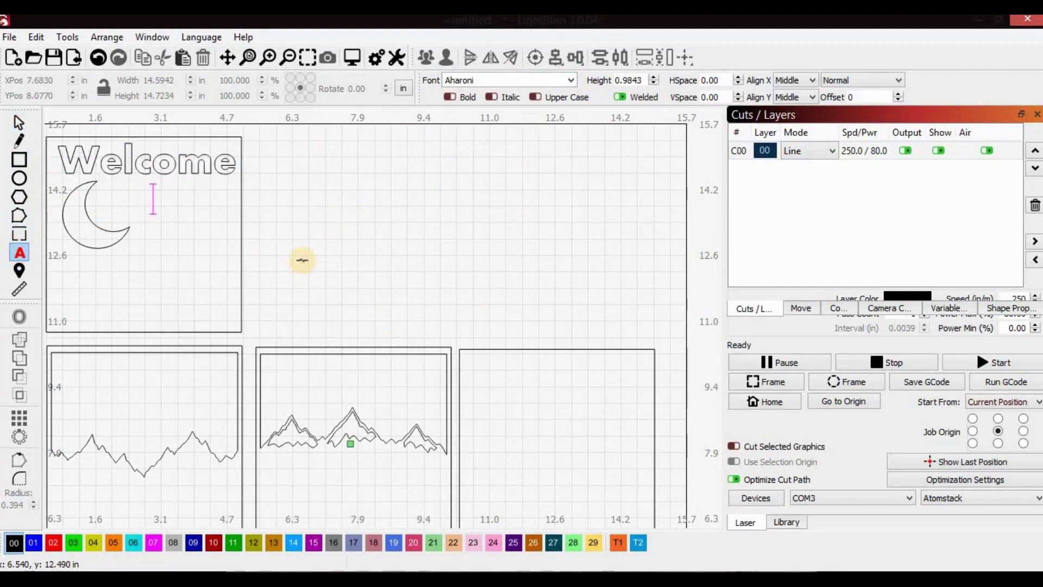
Continue the text with the lines "To the" and "Mountains".
{"action": "type", "text": "To the M"}
{"action": "type", "text": "ou"}
{"action": "key", "text": "BackSpace"}
{"action": "key", "text": "BackSpace"}
{"action": "key", "text": "BackSpace"}
{"action": "key", "text": "BackSpace"}
{"action": "key", "text": "Return"}
{"action": "type", "text": "Mountina"}
{"action": "key", "text": "BackSpace"}
{"action": "key", "text": "BackSpace"}
{"action": "type", "text": "ans"}
{"action": "key", "text": "BackSpace"}
{"action": "key", "text": "BackSpace"}
{"action": "key", "text": "BackSpace"}
{"action": "key", "text": "BackSpace"}
{"action": "type", "text": "ains"}
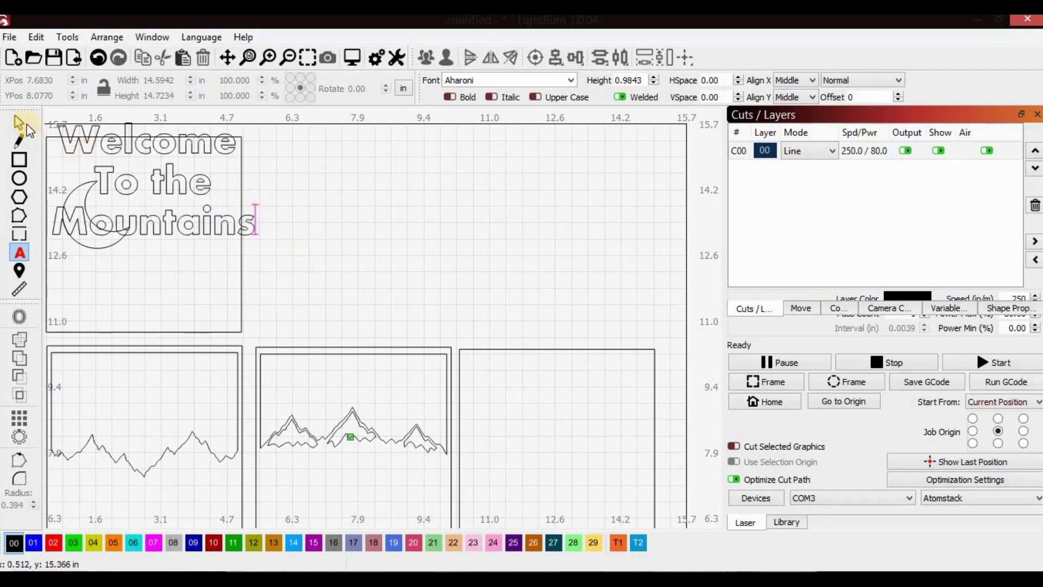
Scale the three-line text to about 2.35 × 1.30 in and position it beside the moon inside the square.
{"action": "left_click", "coordinate": [19, 123]}
{"action": "left_click_drag", "start_coordinate": [49, 119], "coordinate": [152, 183]}
{"action": "left_click_drag", "start_coordinate": [209, 212], "coordinate": [174, 191]}
{"action": "left_click", "coordinate": [333, 237]}
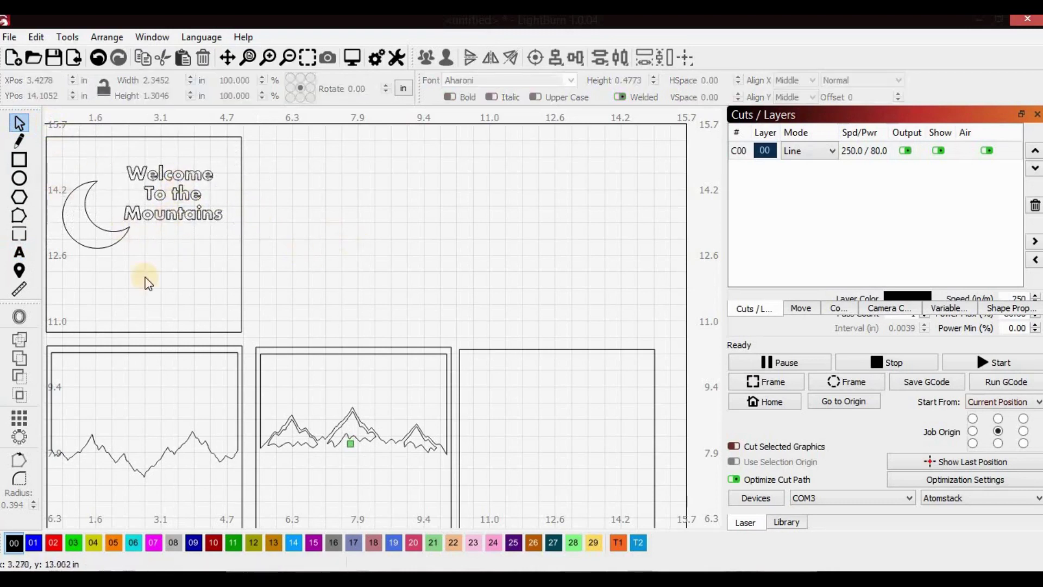
Delete the "Welcome To the Mountains" text from the moon layer.
{"action": "scroll", "coordinate": [318, 277], "scroll_direction": "down", "scroll_amount": 3}
{"action": "left_click", "coordinate": [240, 233]}
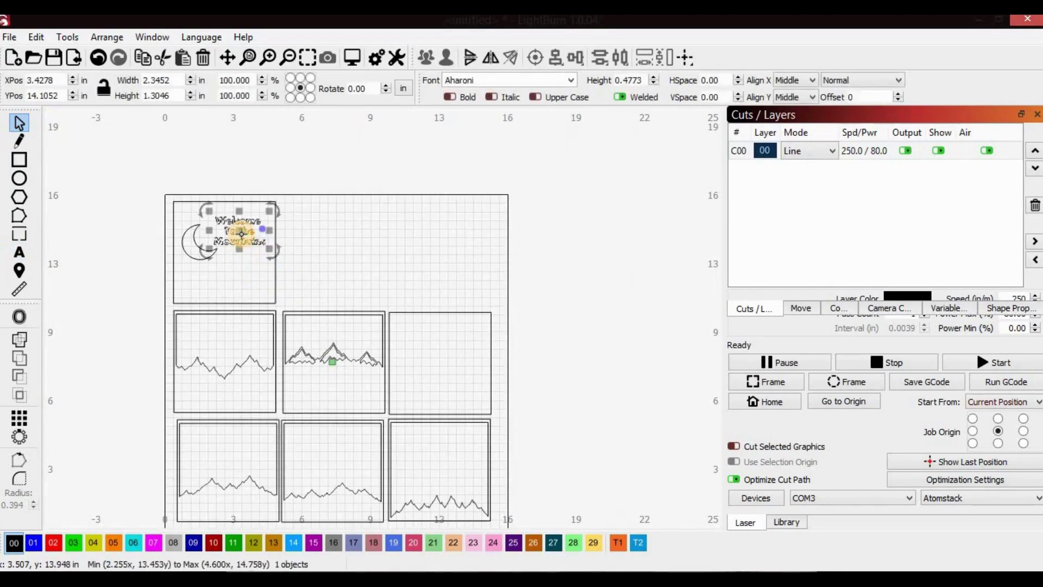
{"action": "key", "text": "Delete"}
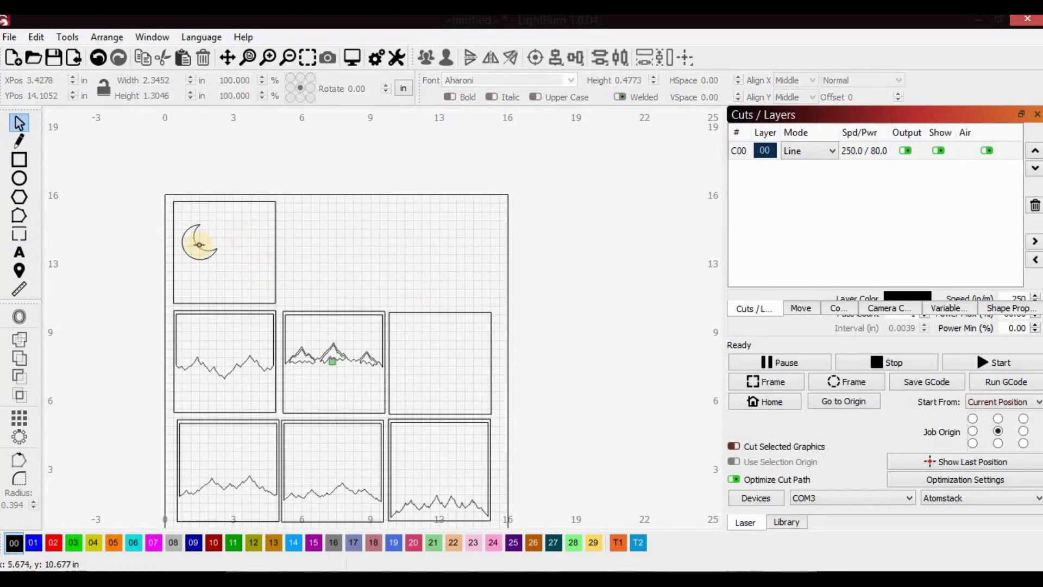
{"action": "scroll", "coordinate": [226, 250], "scroll_direction": "up", "scroll_amount": 1}
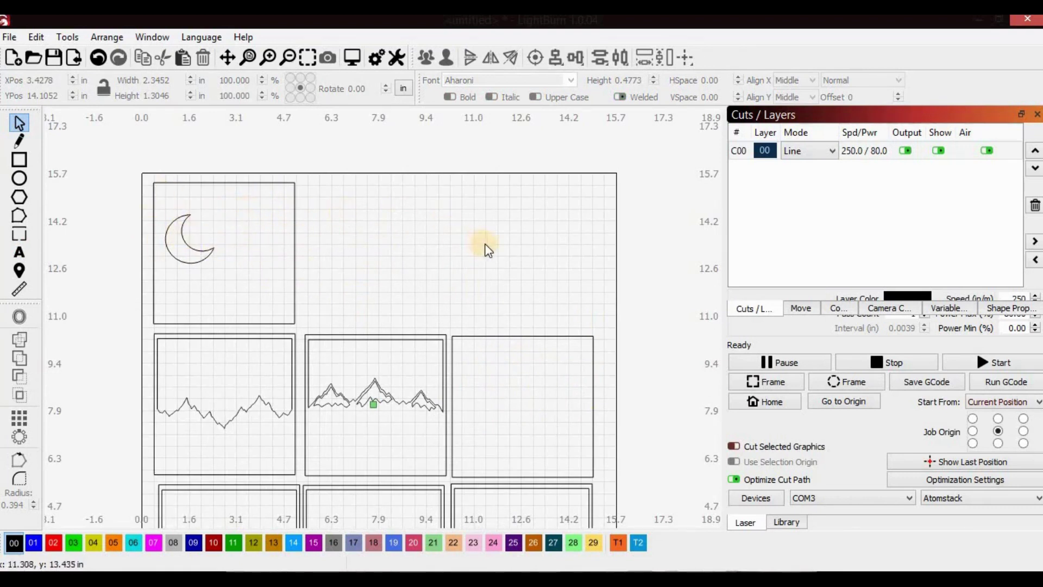
{"action": "scroll", "coordinate": [534, 389], "scroll_direction": "down", "scroll_amount": 3}
{"action": "scroll", "coordinate": [589, 466], "scroll_direction": "up", "scroll_amount": 2}
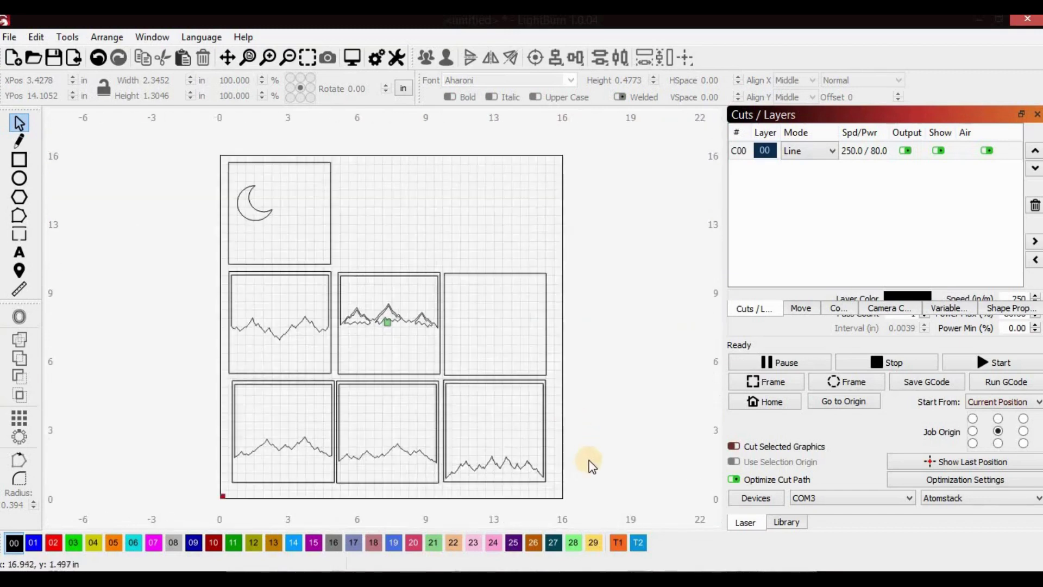